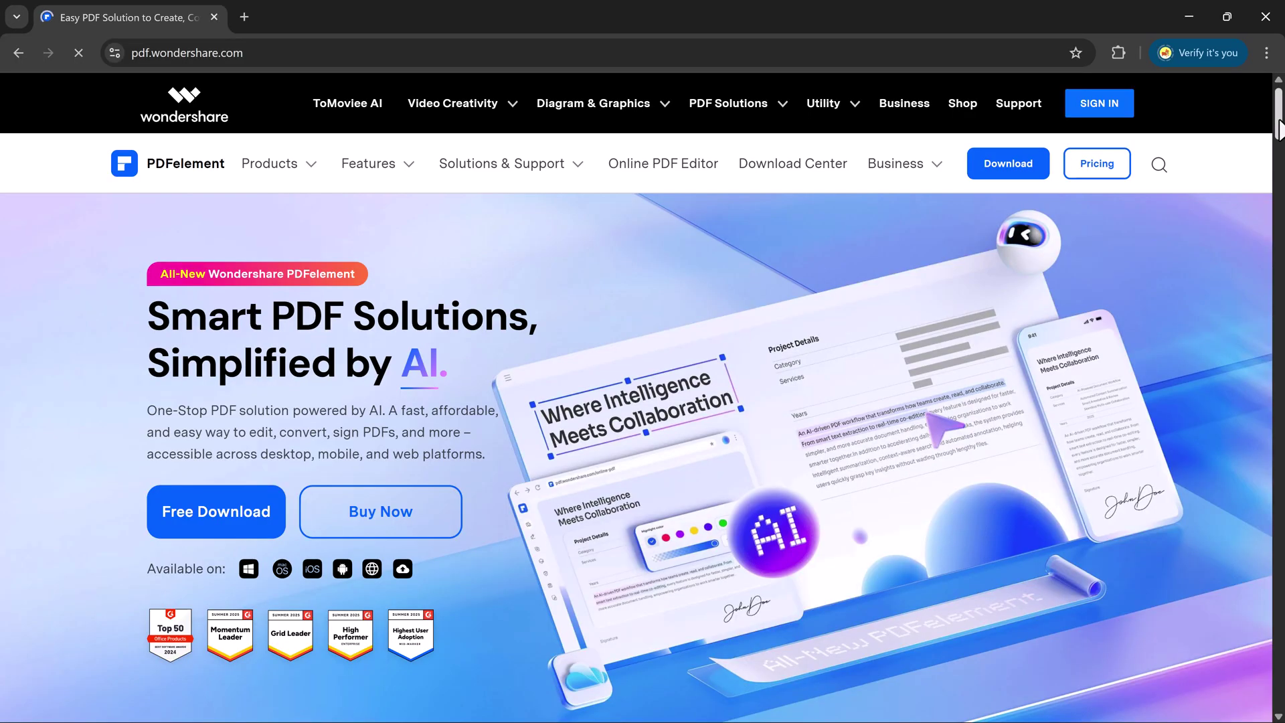
Browse the Edit, Convert, OCR, Create and E-Sign feature tabs on pdf.wondershare.com, then scroll to the awards.
scroll(720, 278, down, 10)
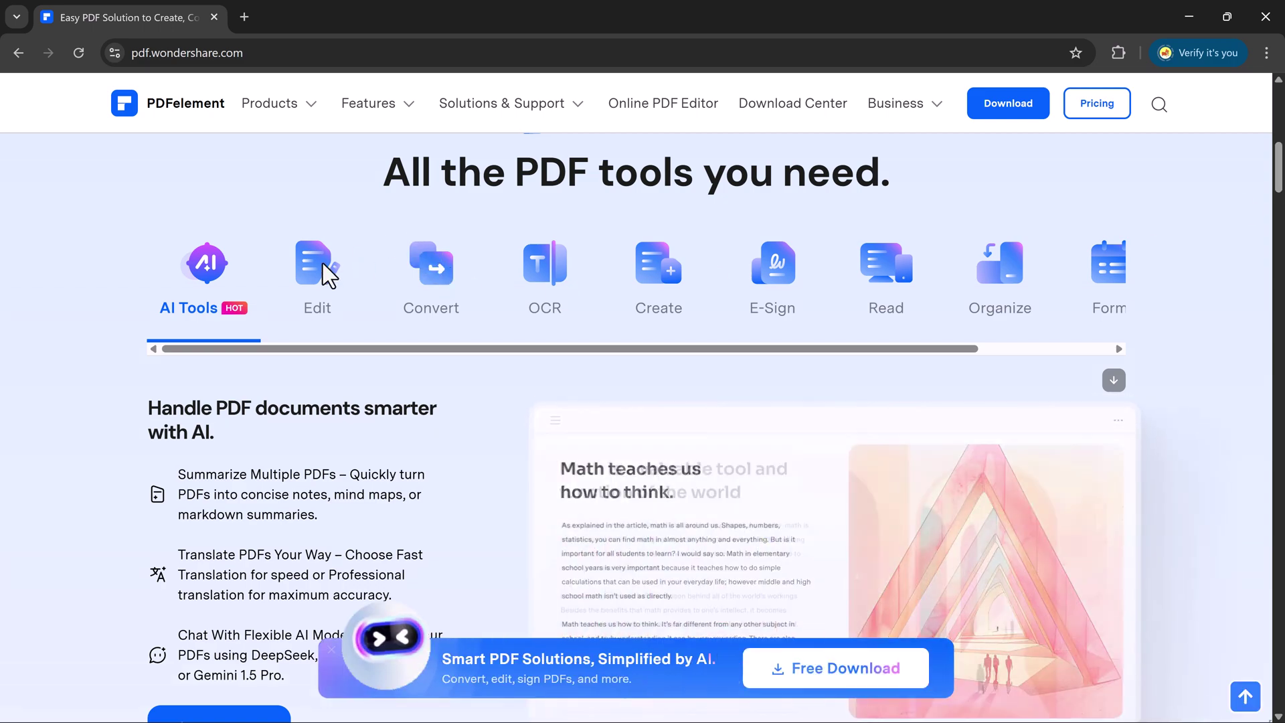
click(324, 277)
click(410, 280)
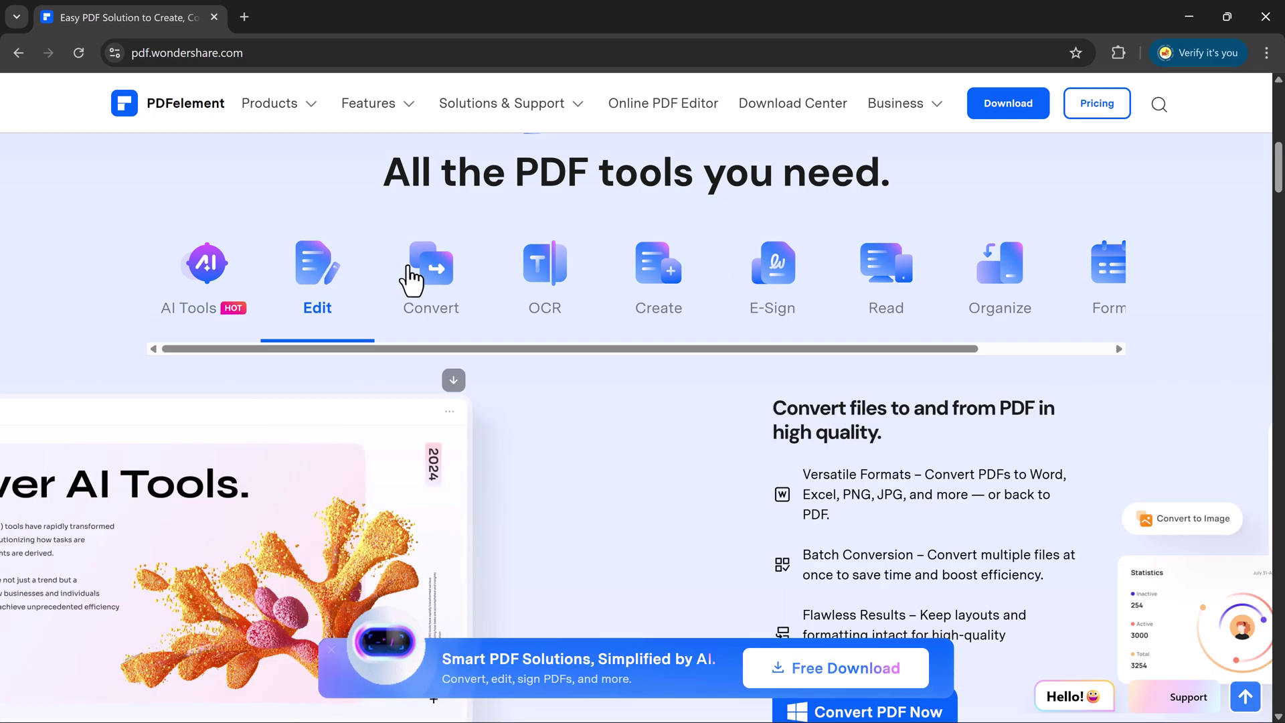
click(536, 278)
click(659, 283)
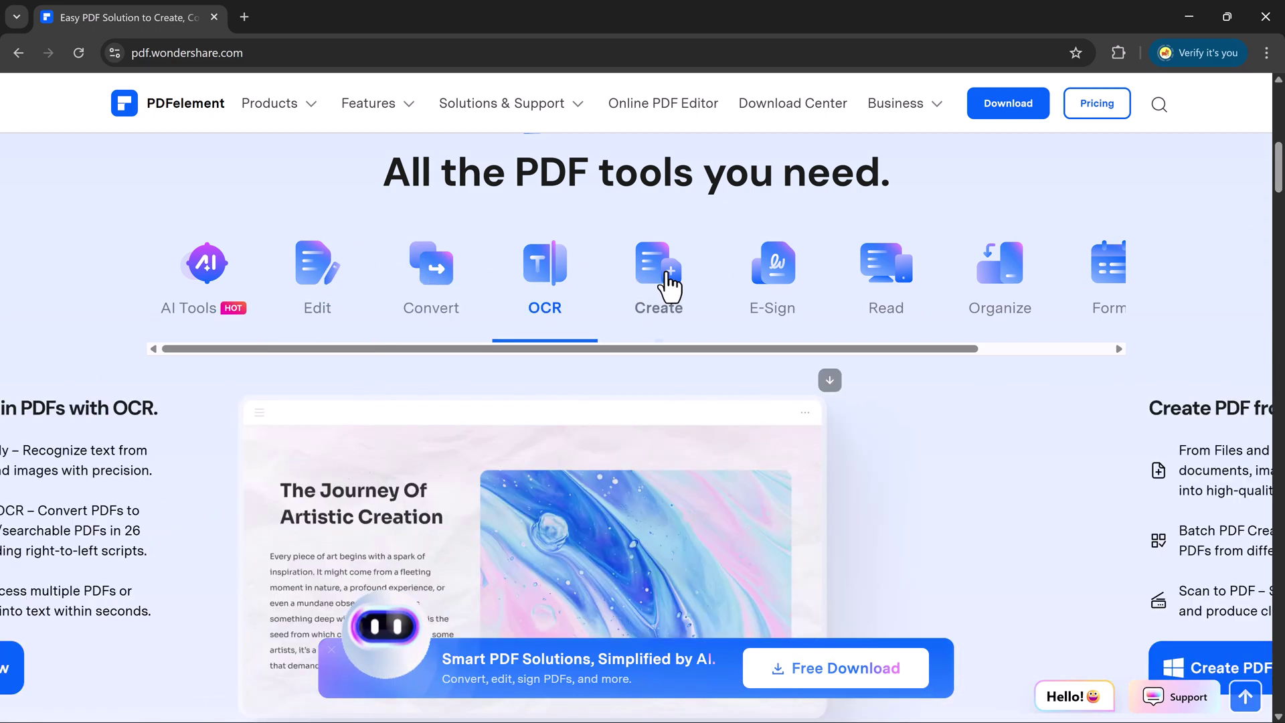
click(770, 277)
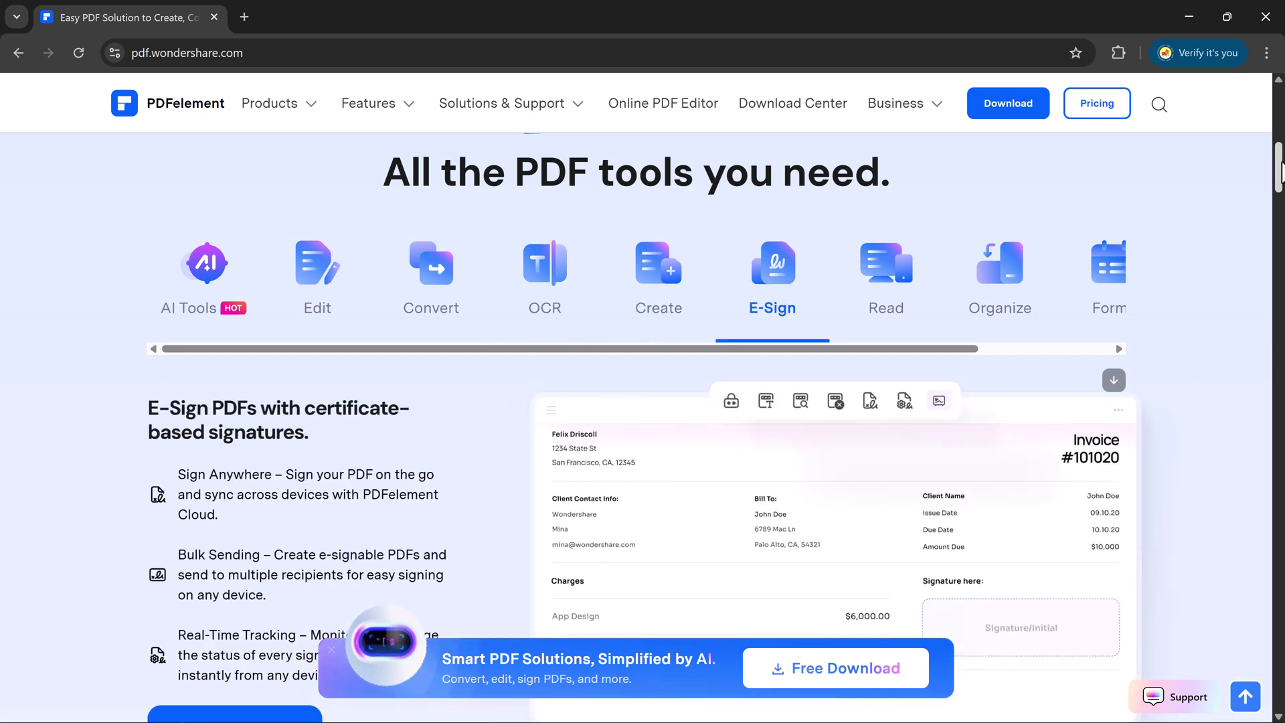
drag(1279, 187, 1259, 101)
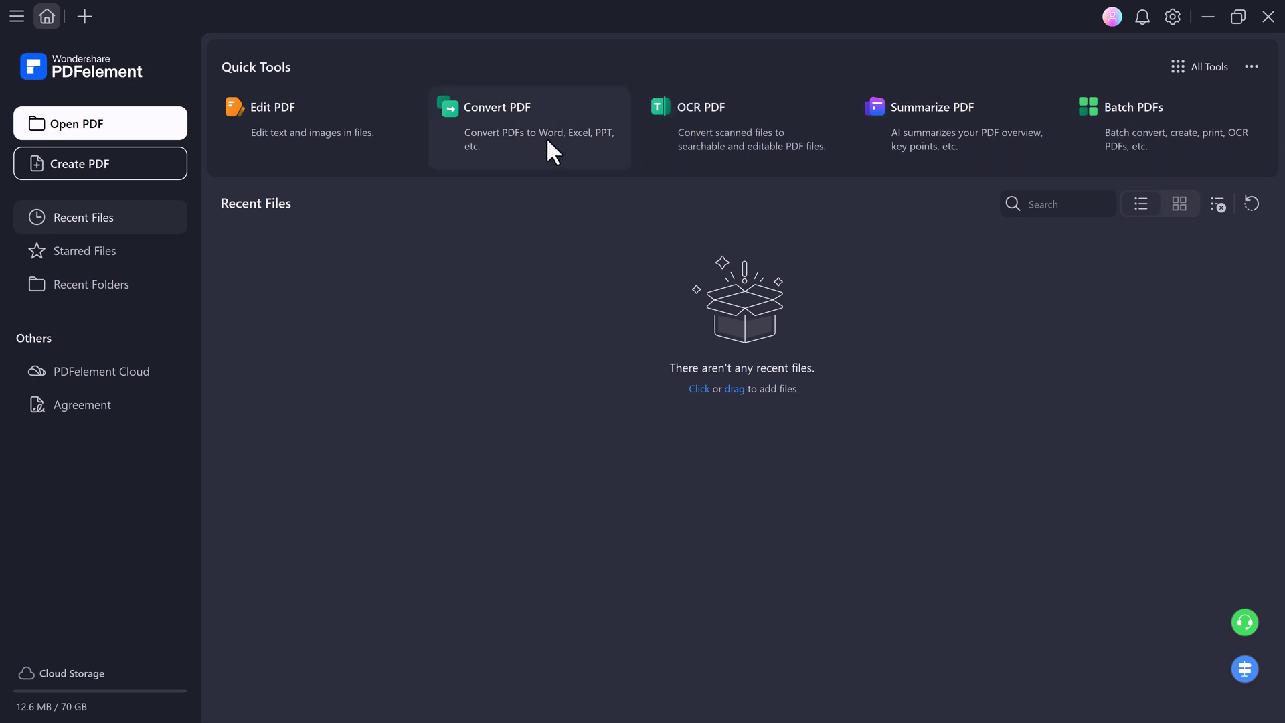
Open pdf sample.pdf from Downloads and scroll through both of its pages.
click(131, 125)
click(228, 151)
double_click(228, 151)
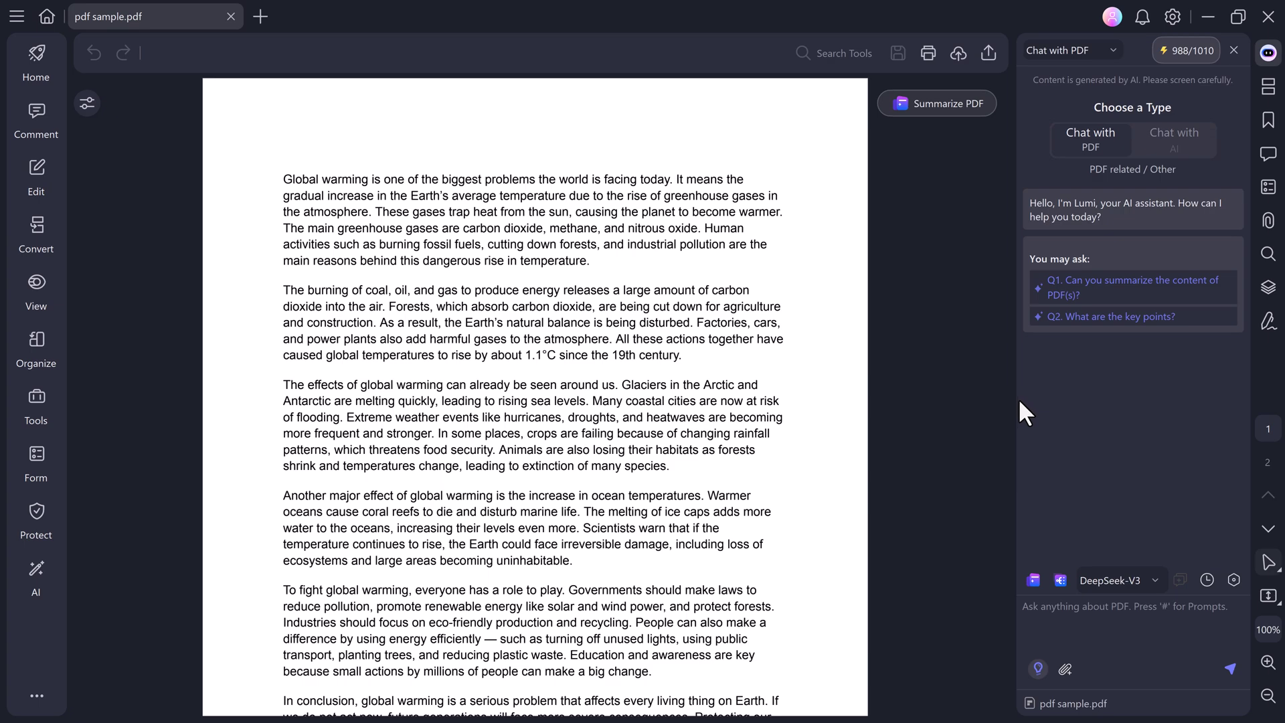
scroll(689, 321, down, 4)
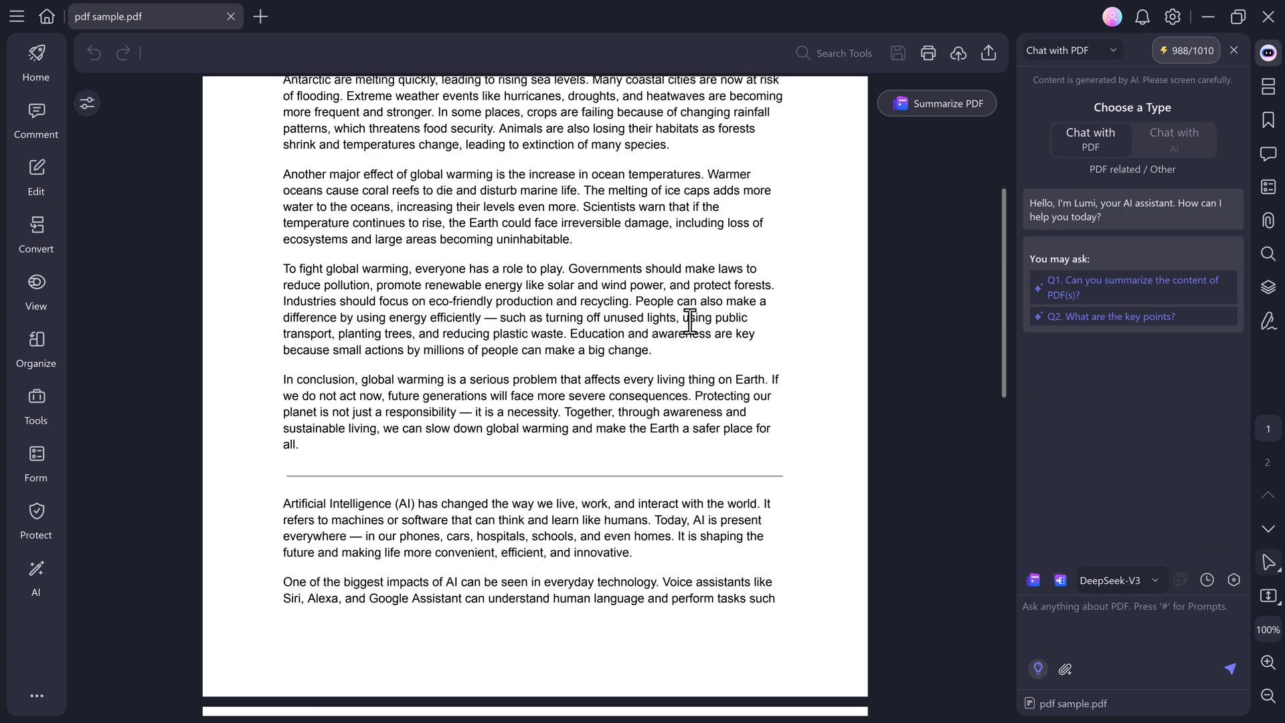
scroll(689, 321, down, 7)
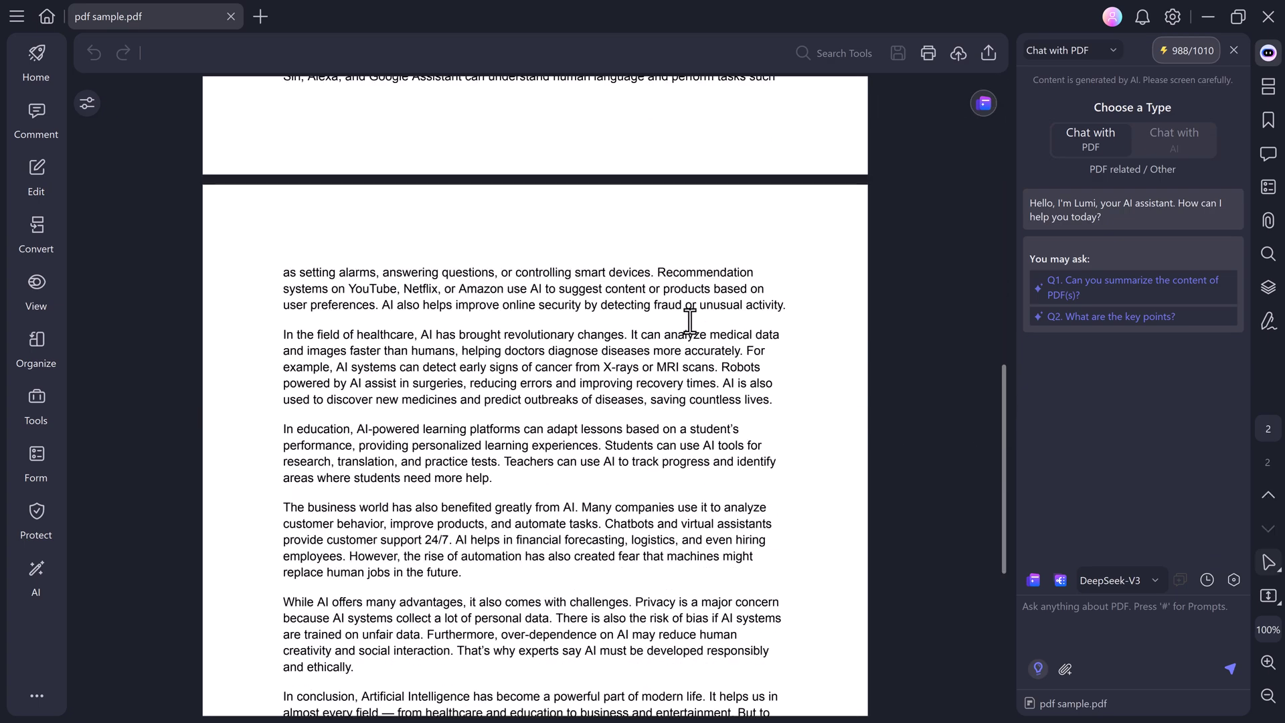
scroll(690, 322, up, 12)
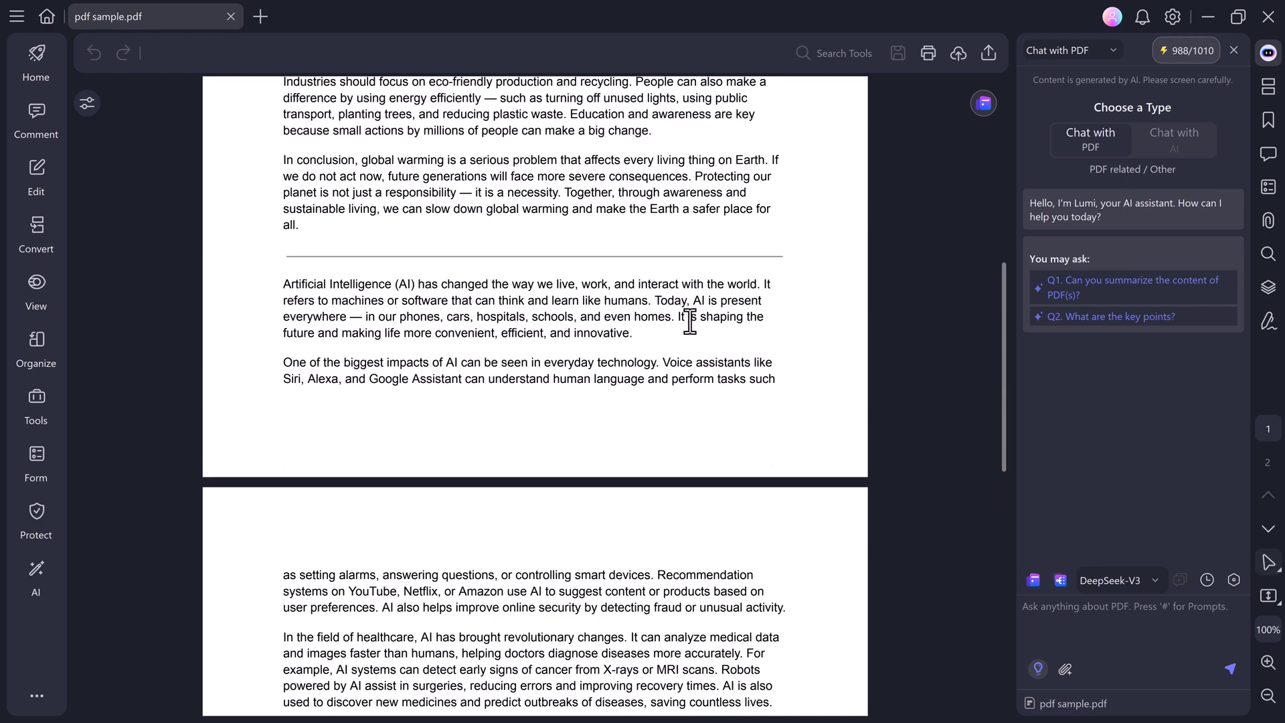
scroll(690, 321, up, 1)
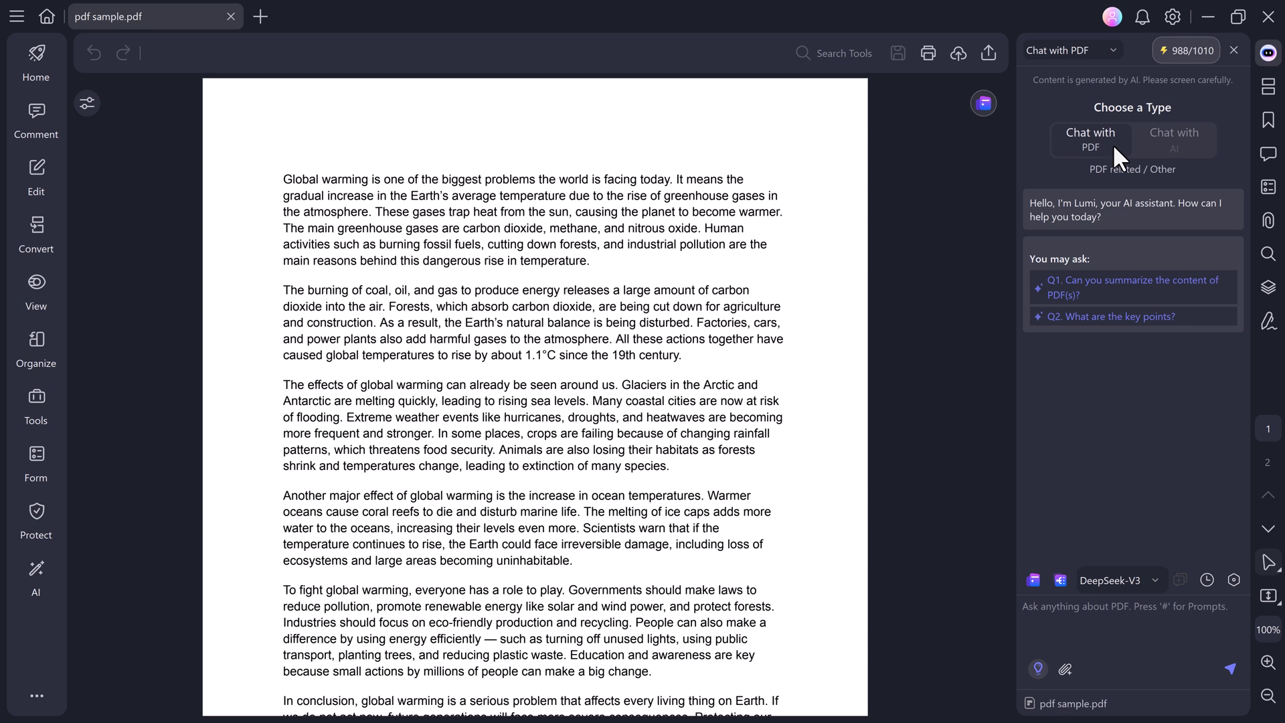
Ask the Chat with PDF assistant to summarize the document.
click(1159, 145)
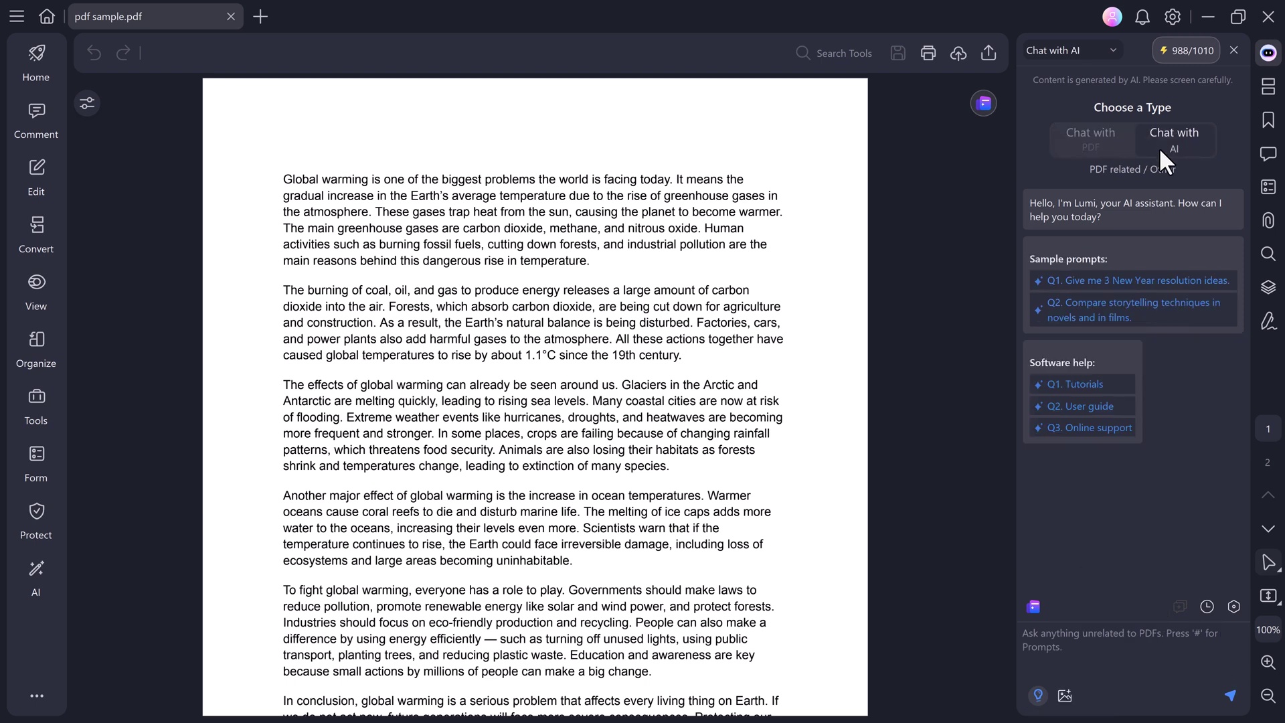
click(1075, 135)
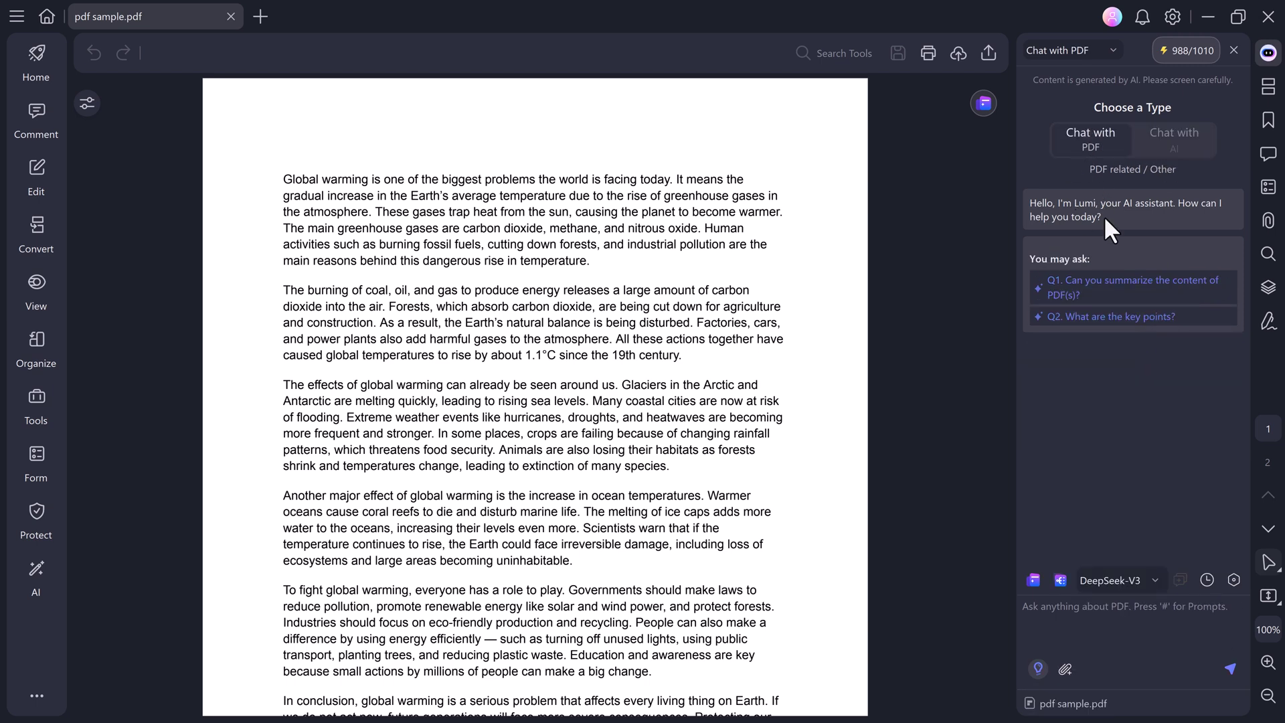
click(1125, 288)
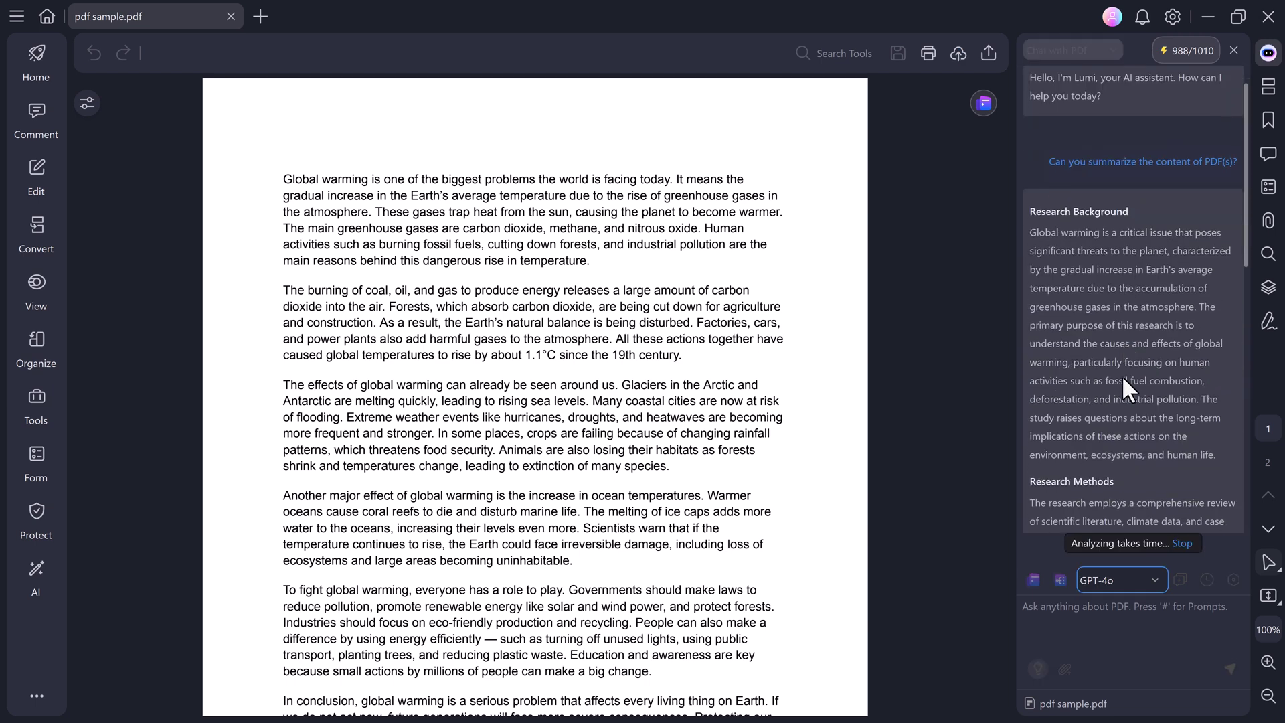
In Chat with AI, request three New Year resolution ideas.
click(1098, 482)
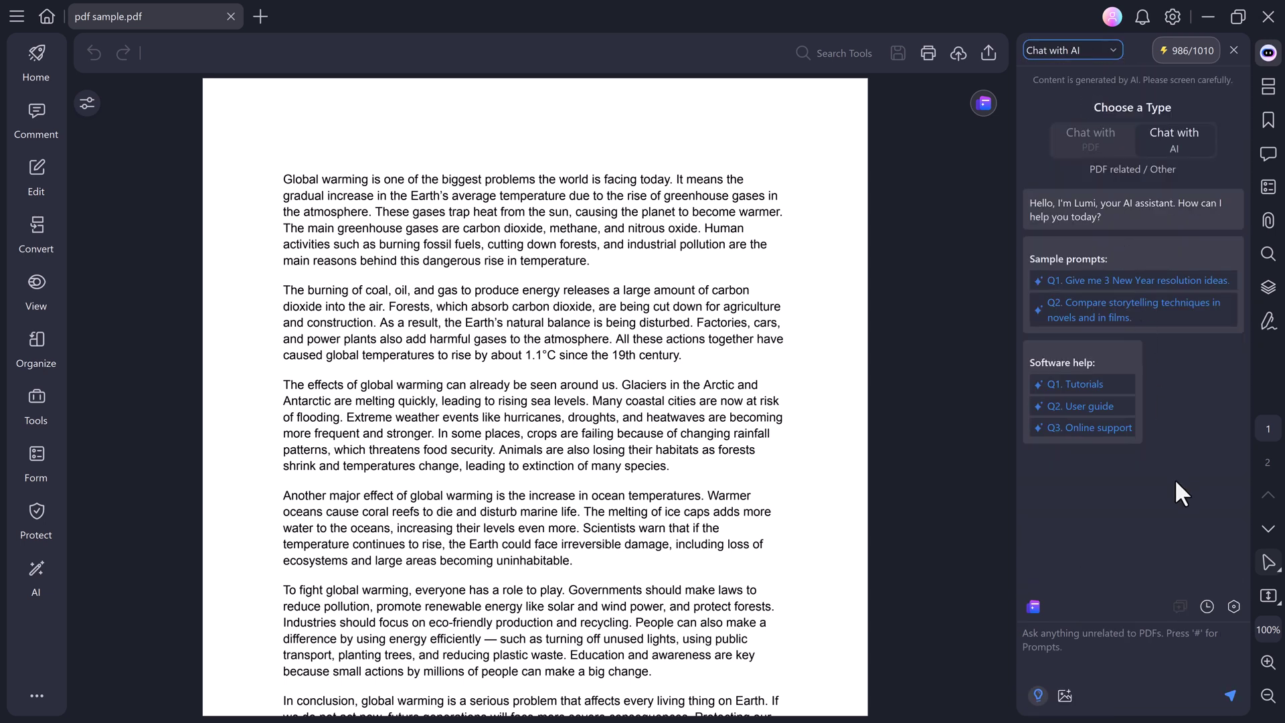
click(1105, 648)
click(1103, 280)
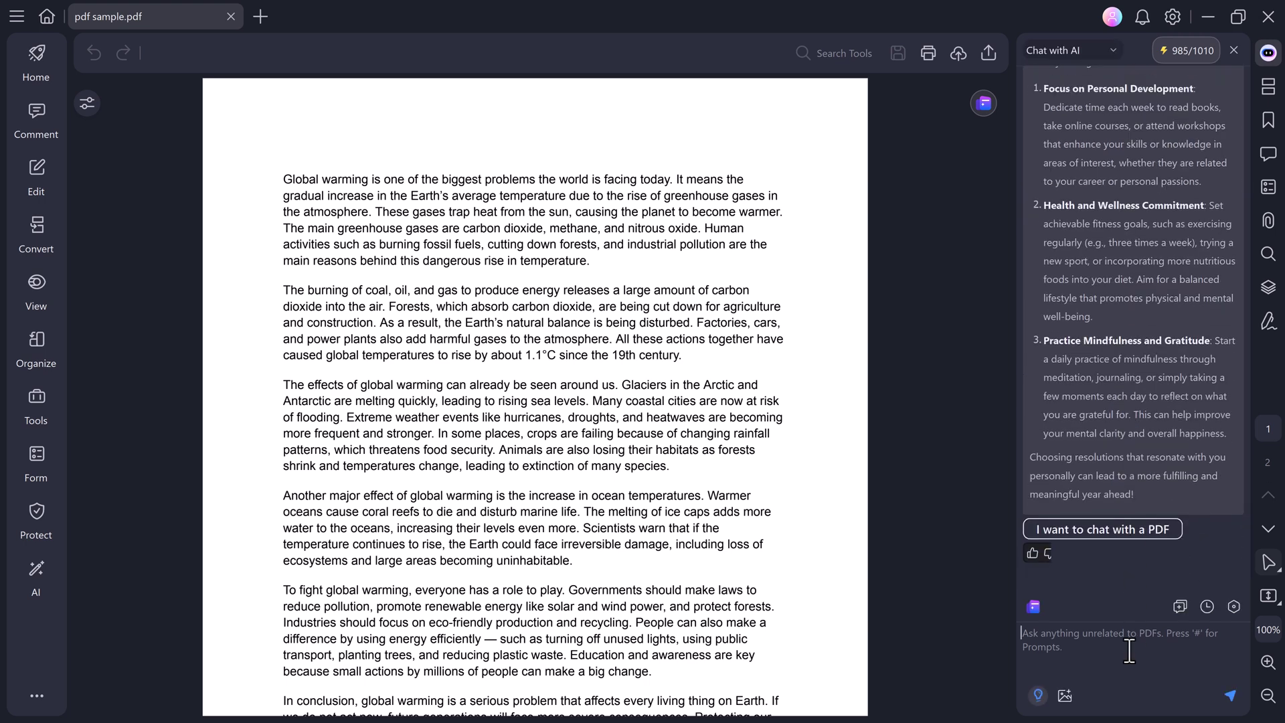
Ask the AI 'Write Benefits of agriculter' and scroll back through its answer.
click(1129, 650)
text(Write Benefits of agriculter)
key(Return)
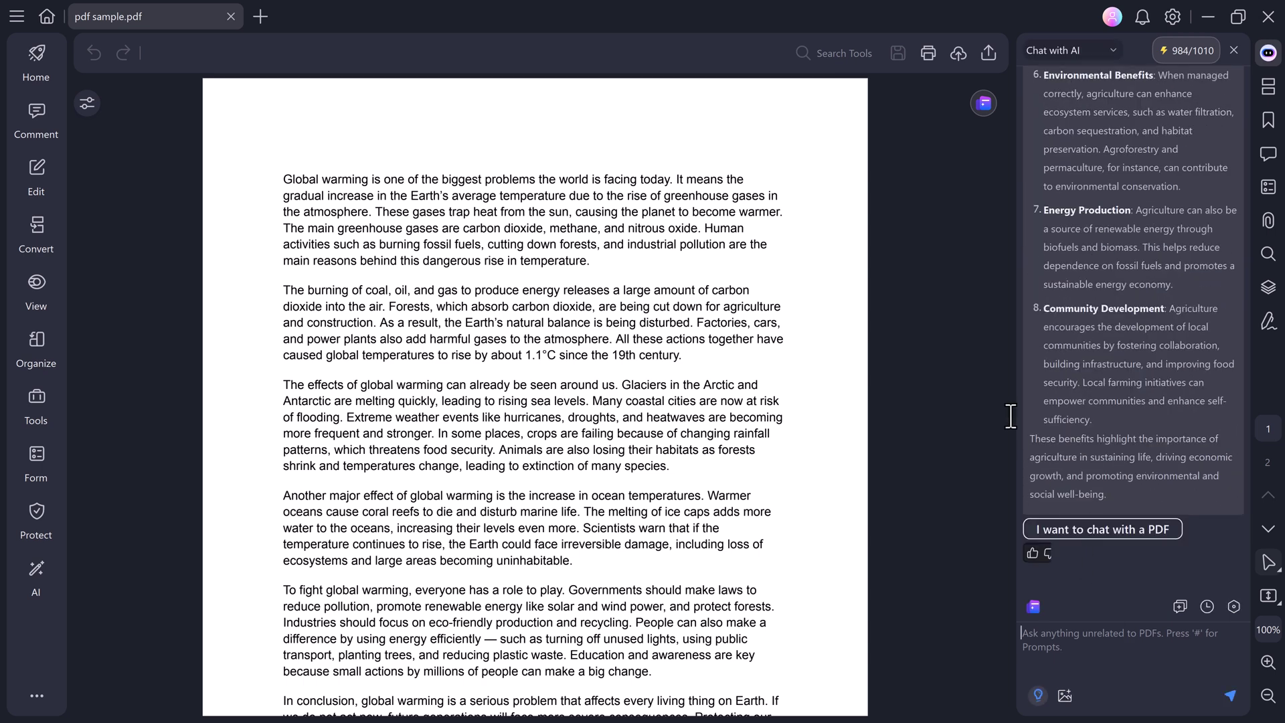
scroll(1202, 75, up, 5)
Close the AI chat panel and zoom the page to 125% on the Home tab.
click(1232, 50)
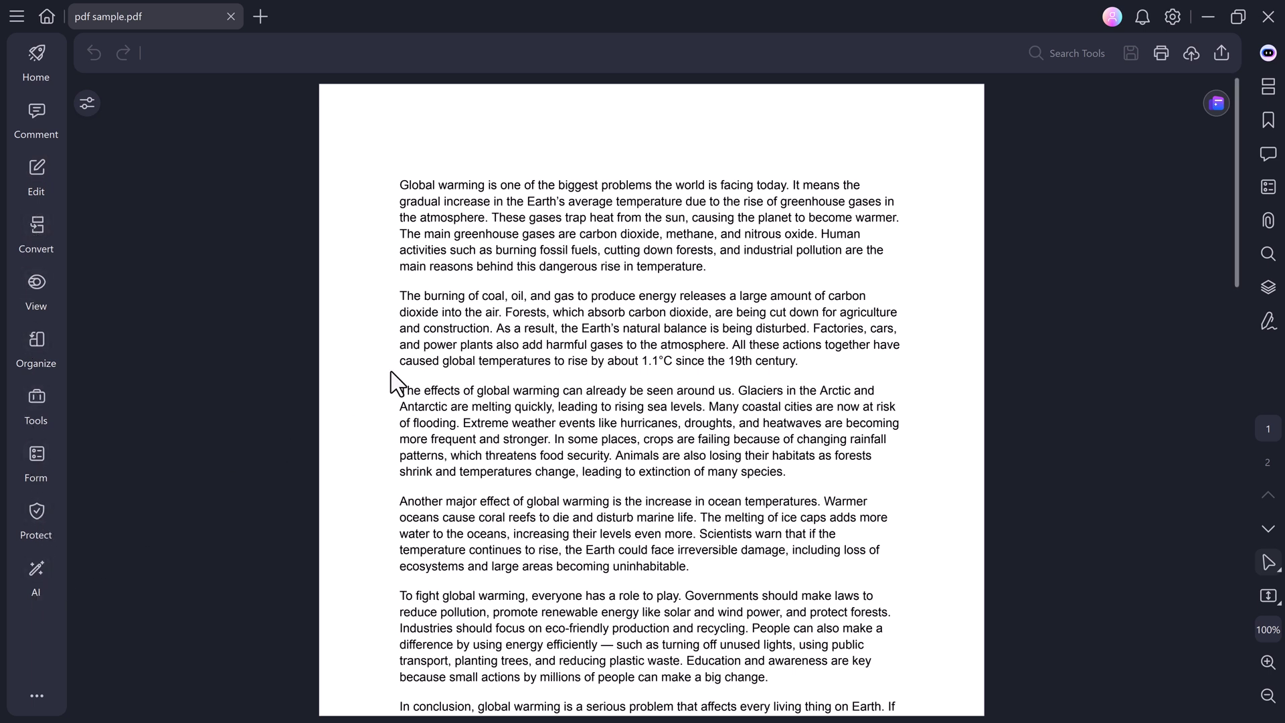
click(26, 59)
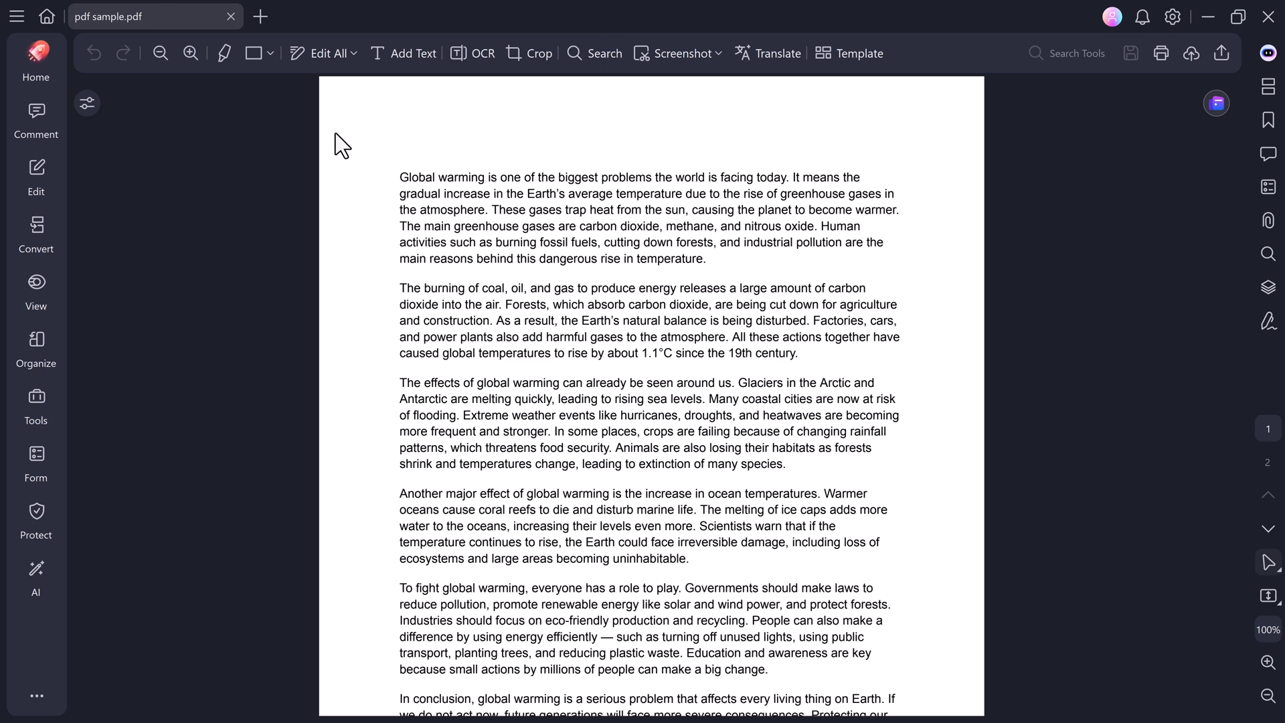
click(188, 49)
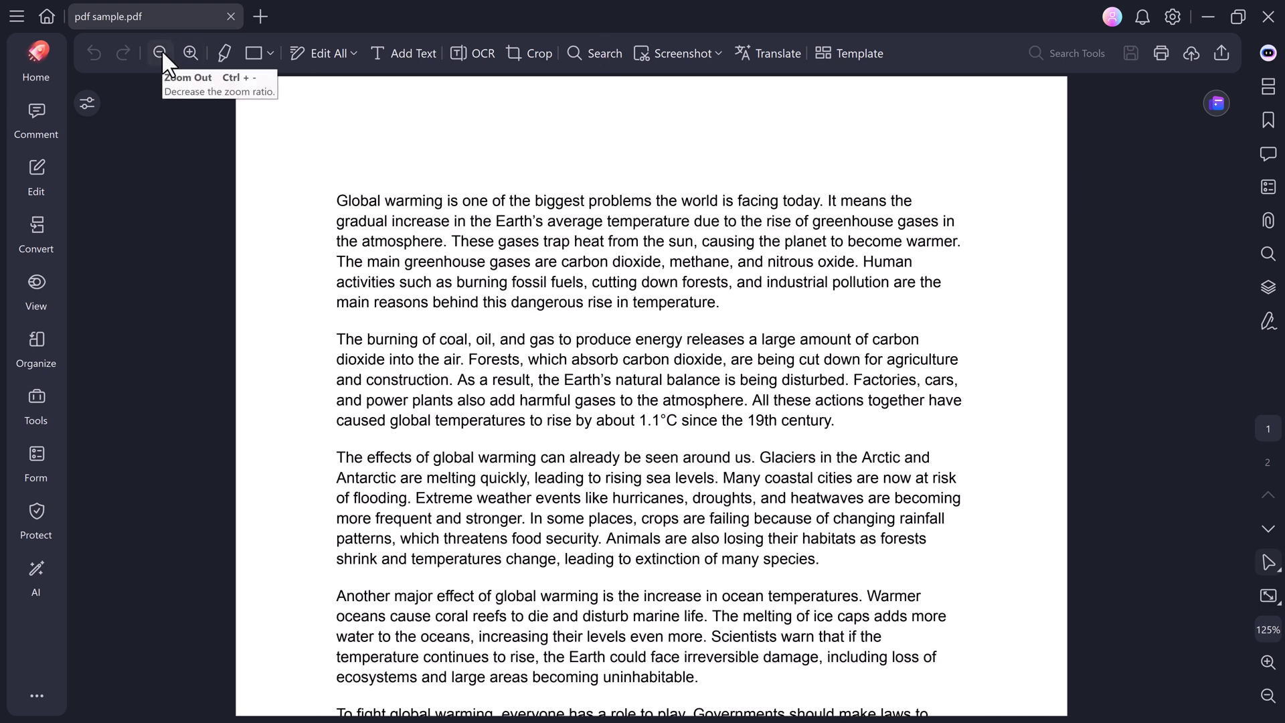
click(159, 52)
click(190, 53)
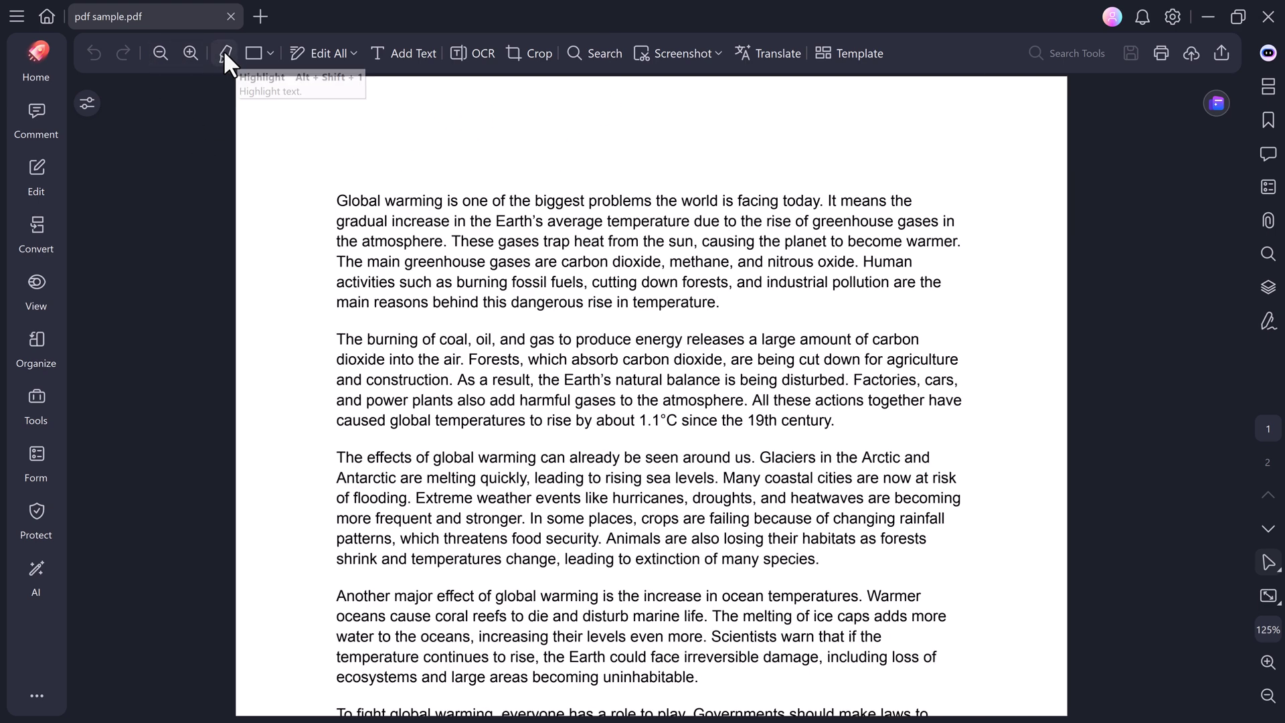
Highlight the burning-of-coal sentence in green, then switch the highlight colour to orange.
click(225, 52)
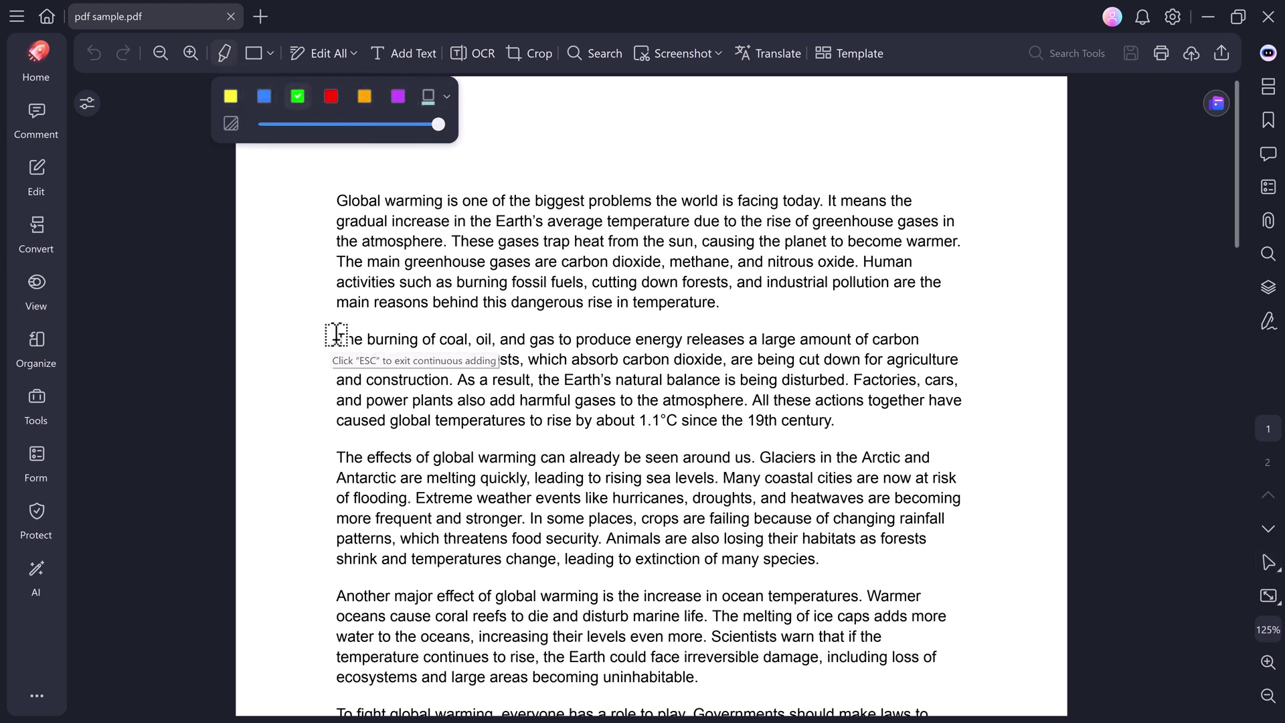
mouse_move(336, 338)
mouse_down()
mouse_move(861, 340)
mouse_move(450, 356)
mouse_move(539, 379)
mouse_move(761, 379)
mouse_move(748, 402)
mouse_up()
click(225, 52)
click(364, 96)
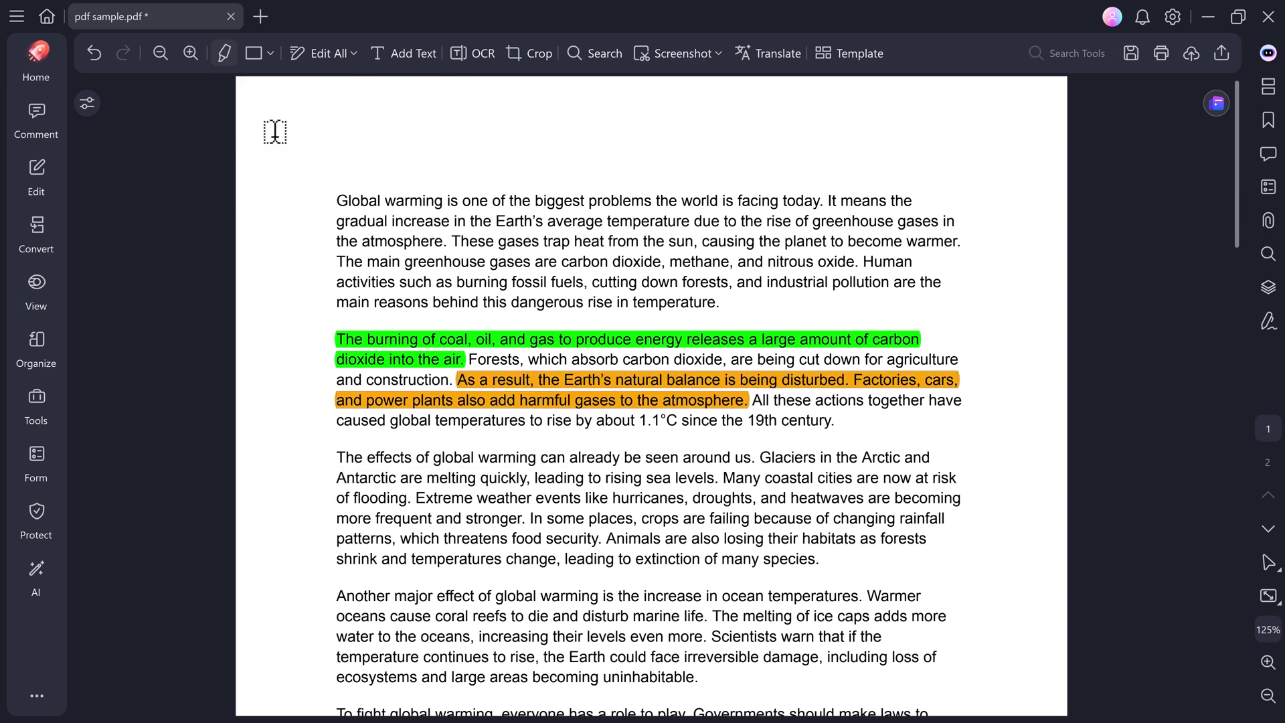
Place a check mark near the page's top-right corner and shrink it.
click(270, 53)
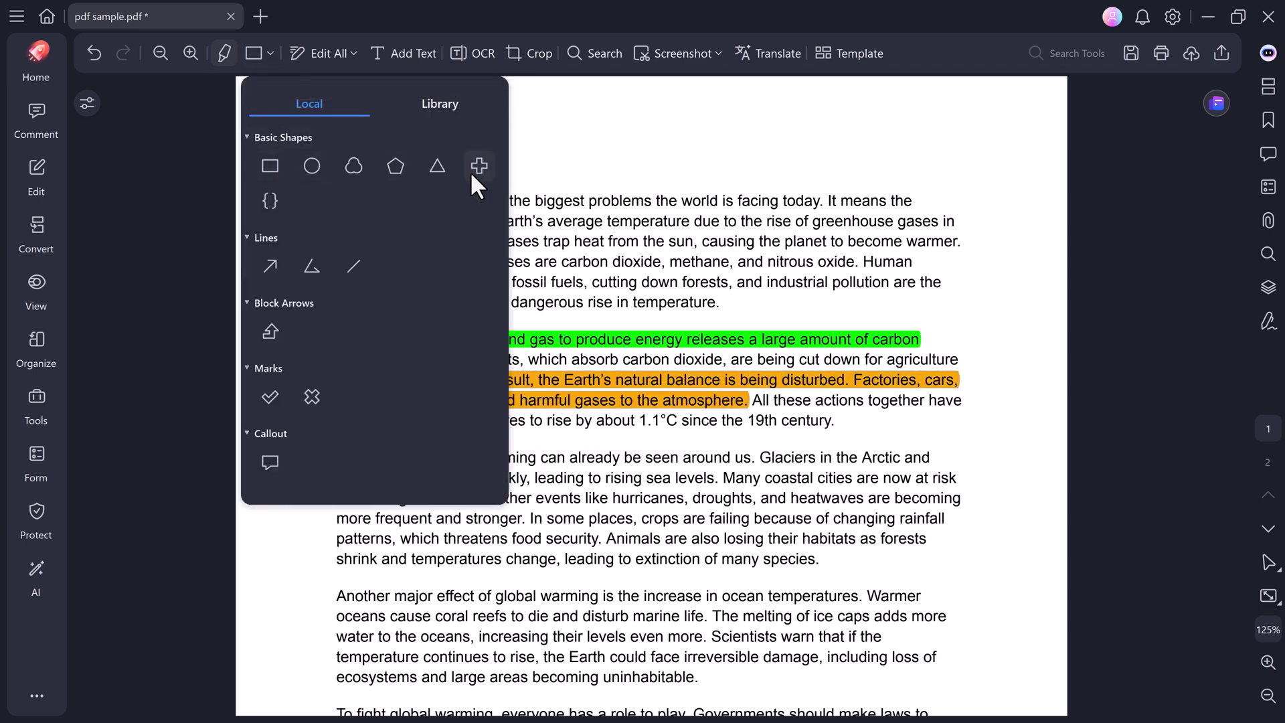
click(270, 396)
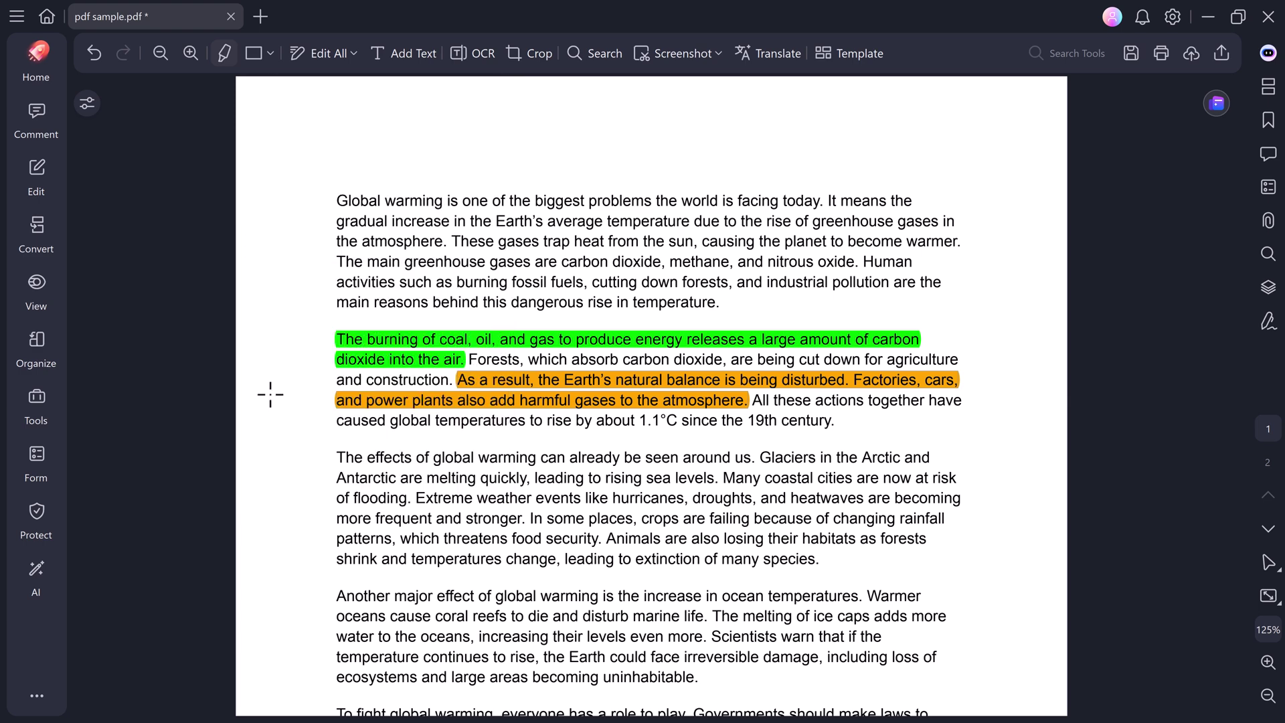
click(977, 137)
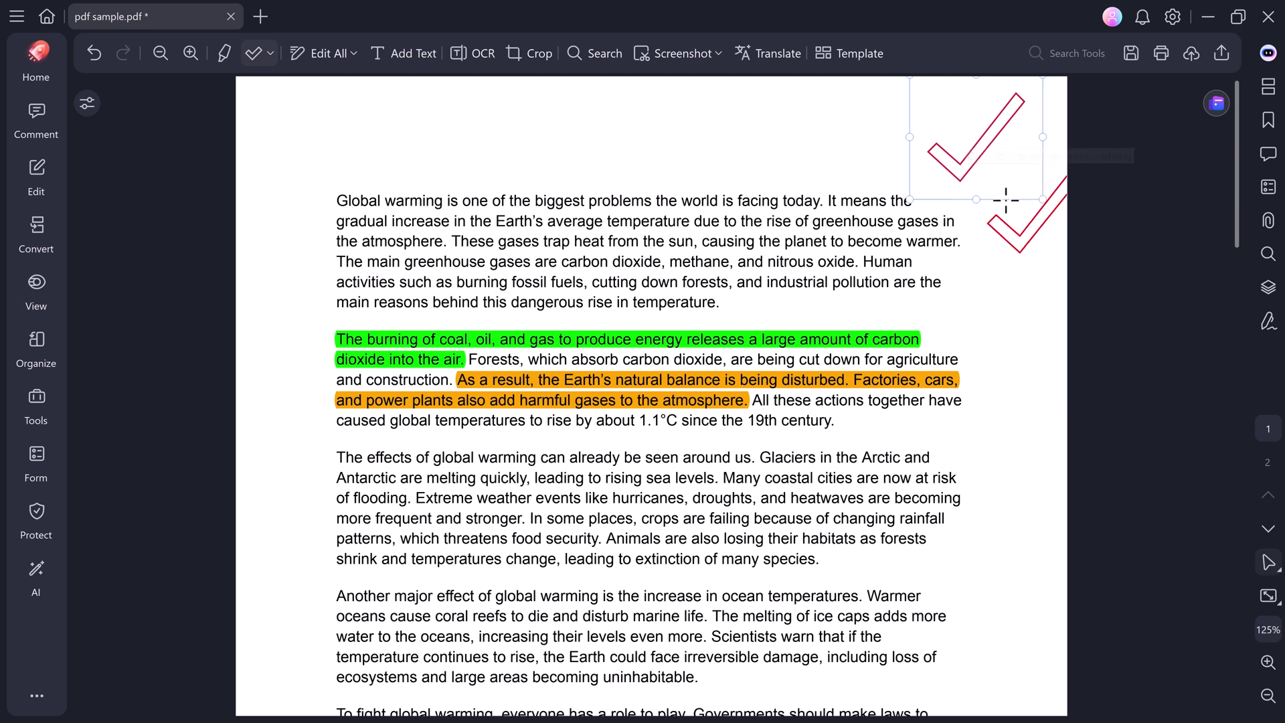
drag(1041, 199, 961, 115)
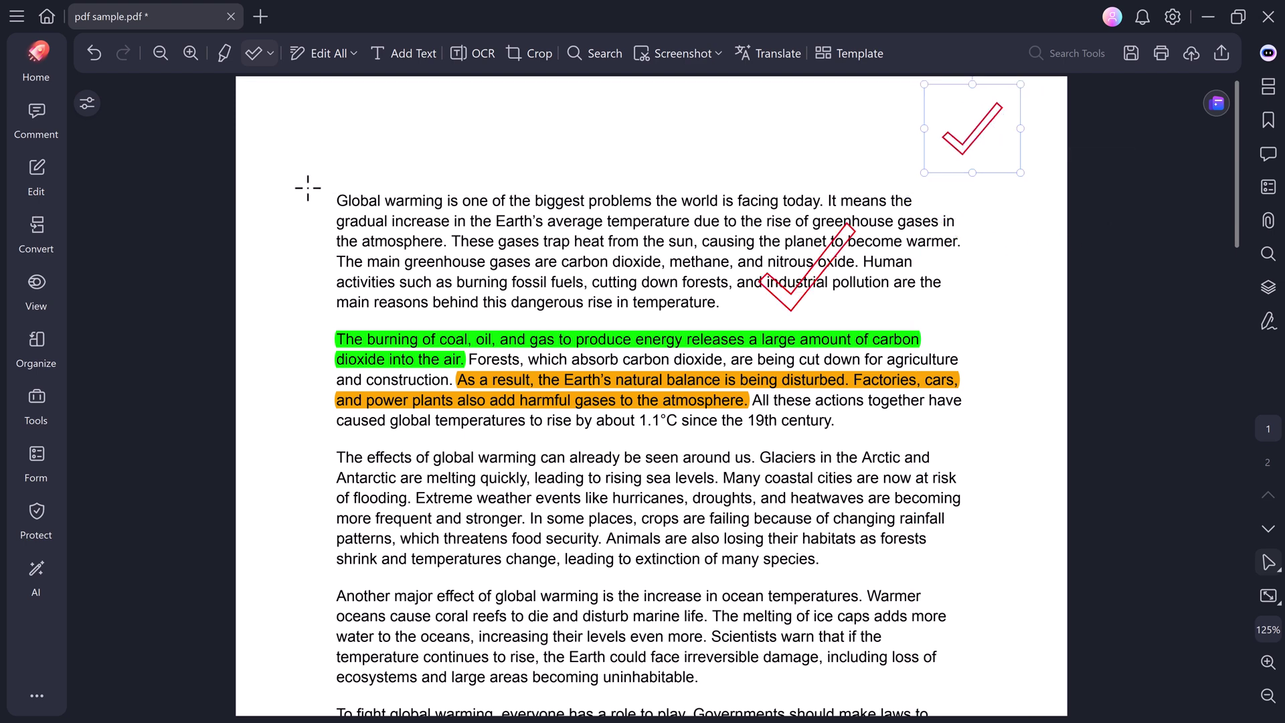
Switch to Edit All mode and review its content-type options.
click(343, 54)
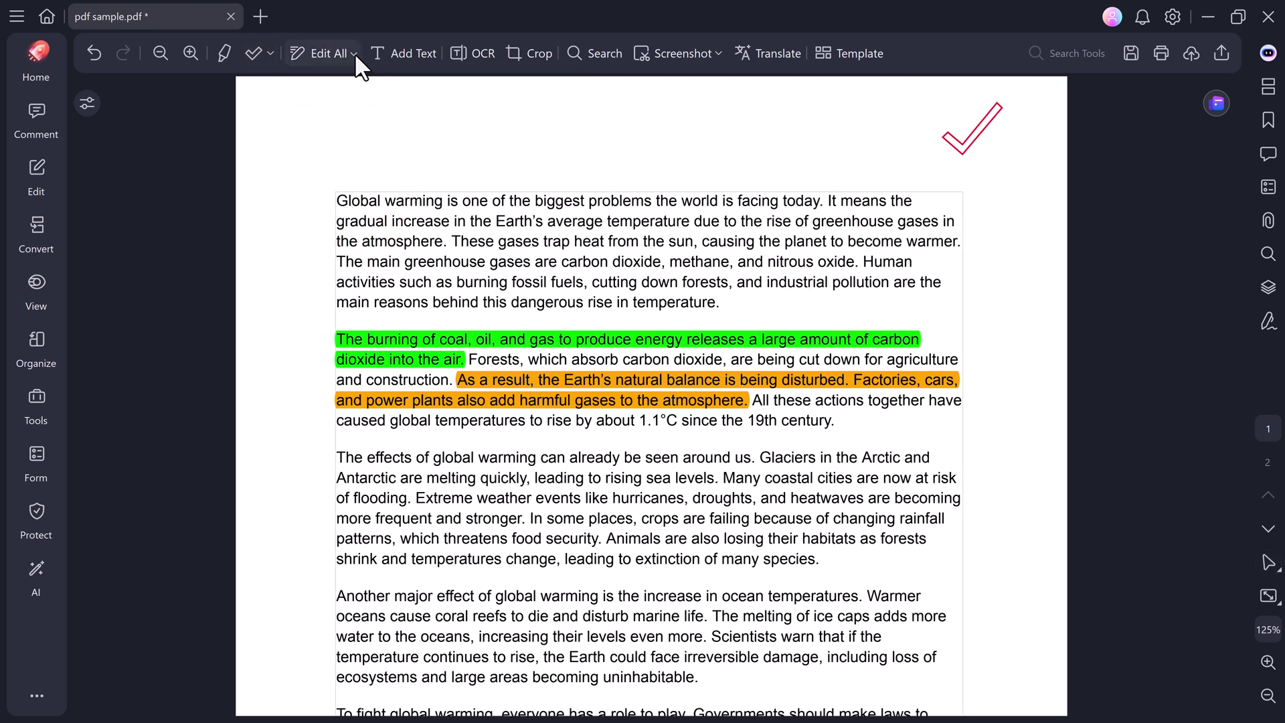
click(354, 53)
click(206, 119)
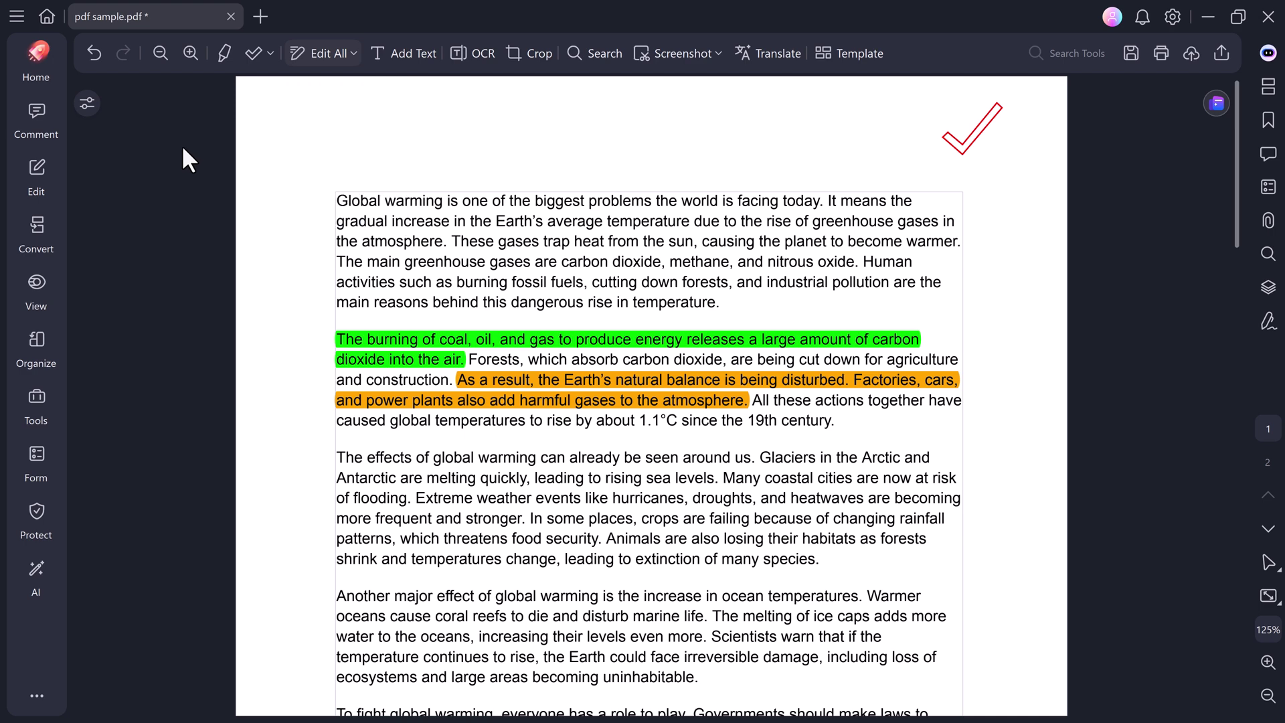
Underline the ocean temperatures sentence in the fourth paragraph.
click(46, 107)
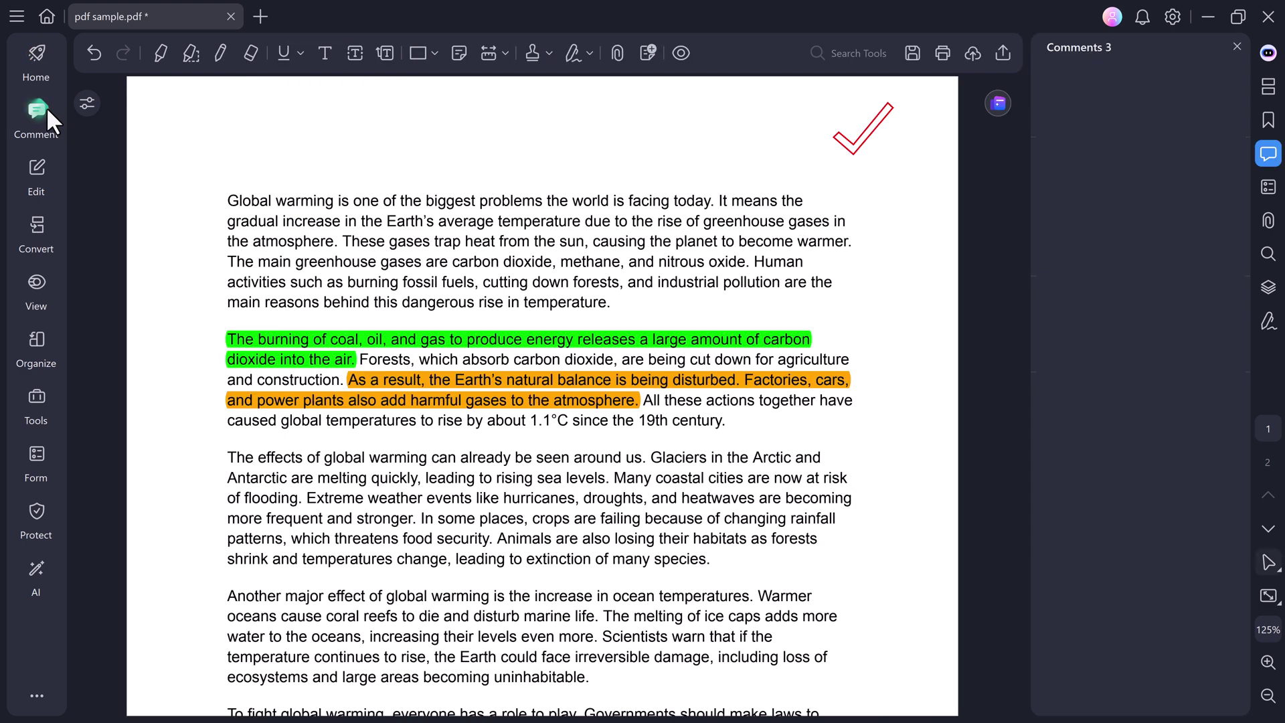
click(160, 54)
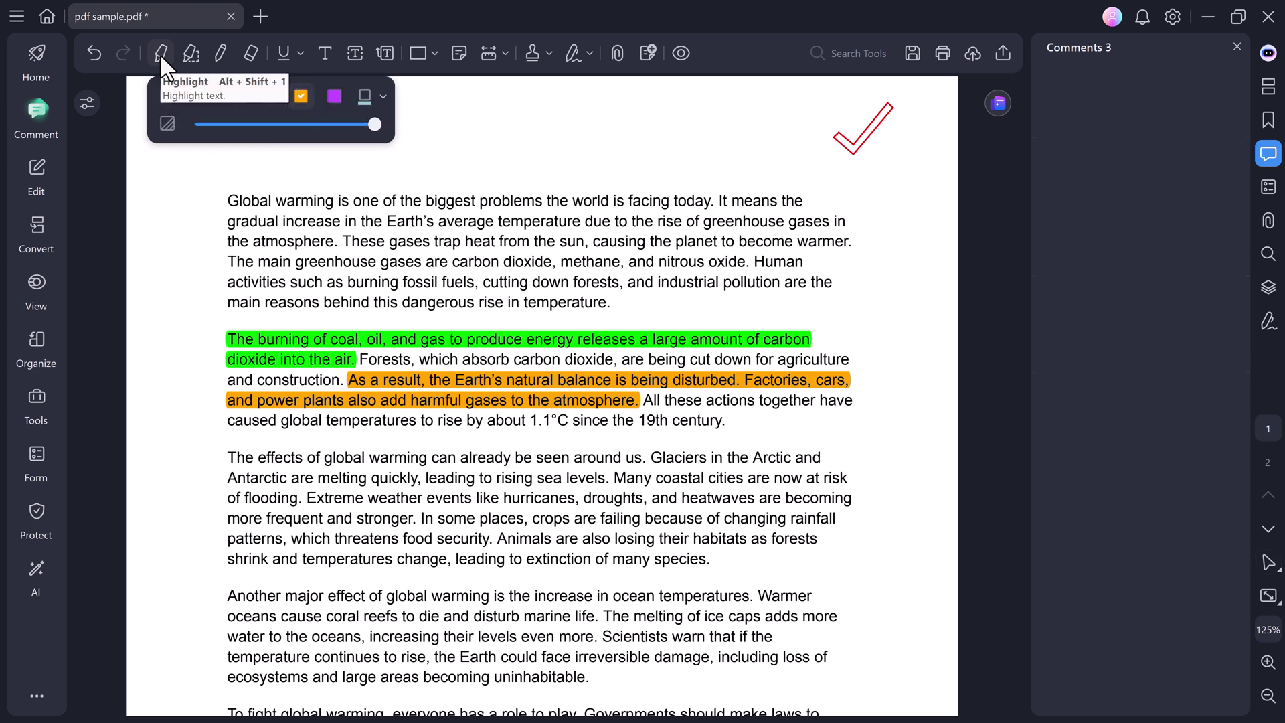
click(190, 58)
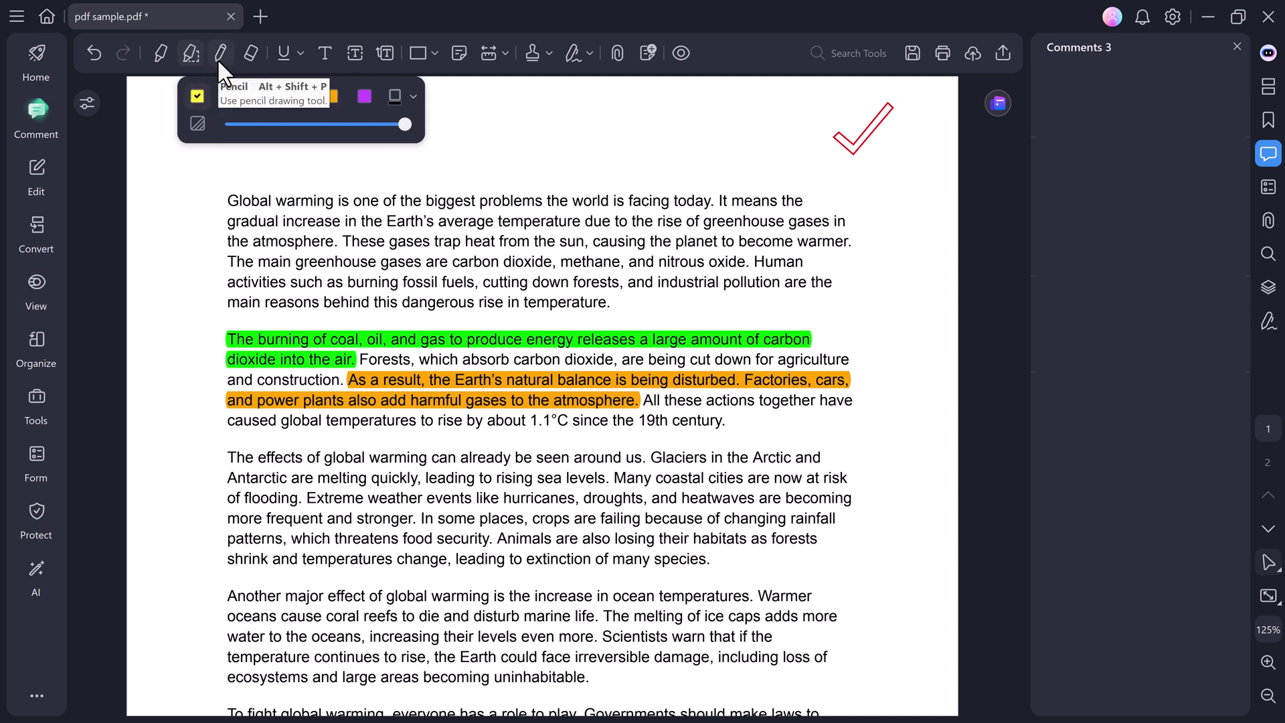
click(217, 58)
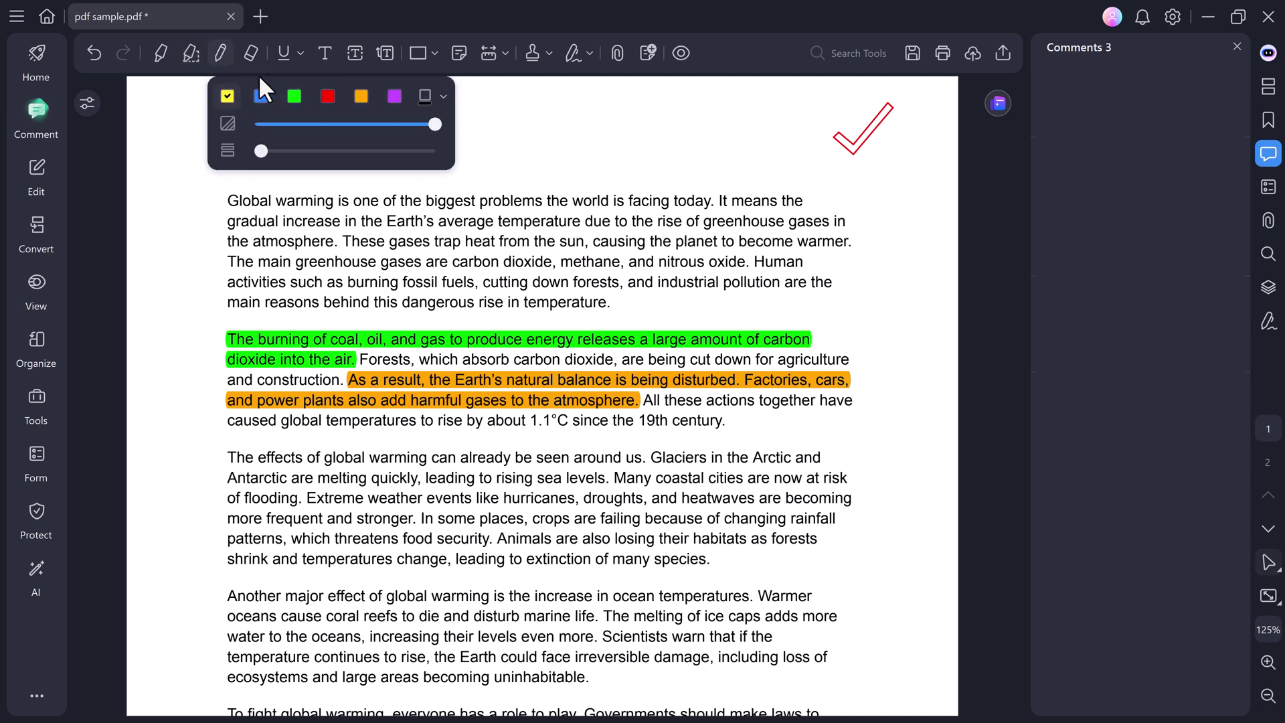
click(300, 53)
click(309, 98)
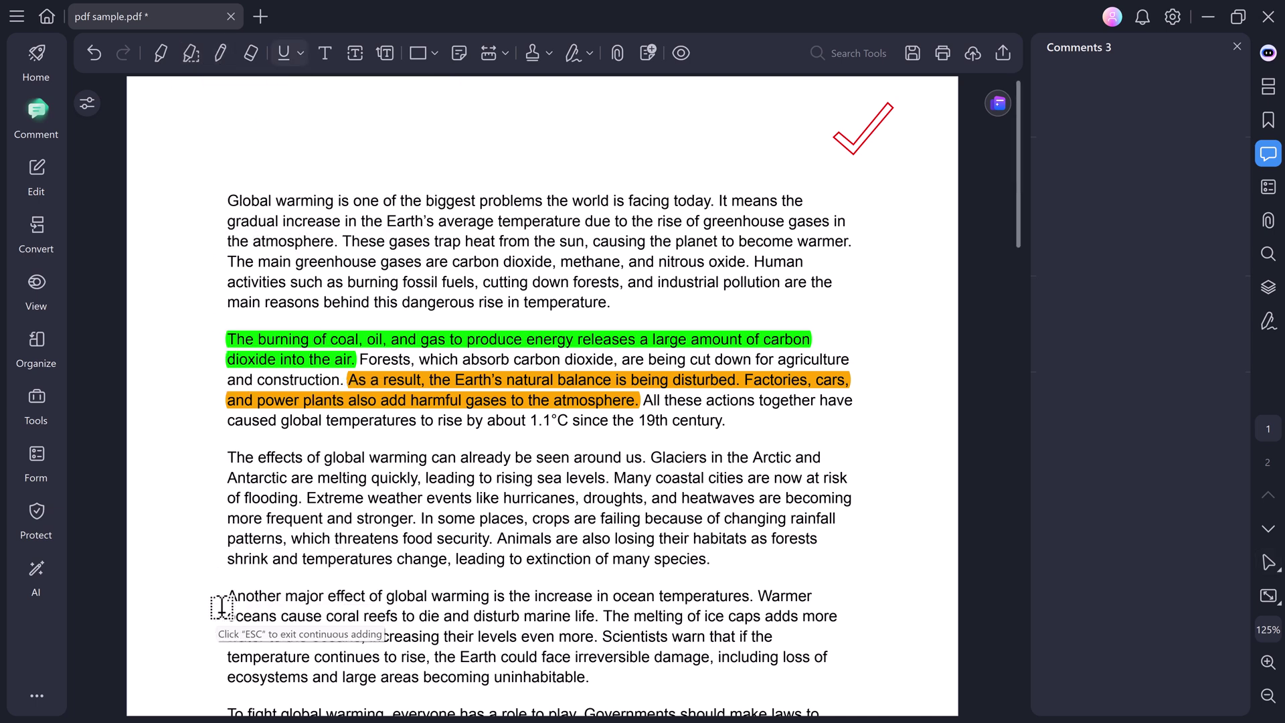
drag(221, 606, 750, 604)
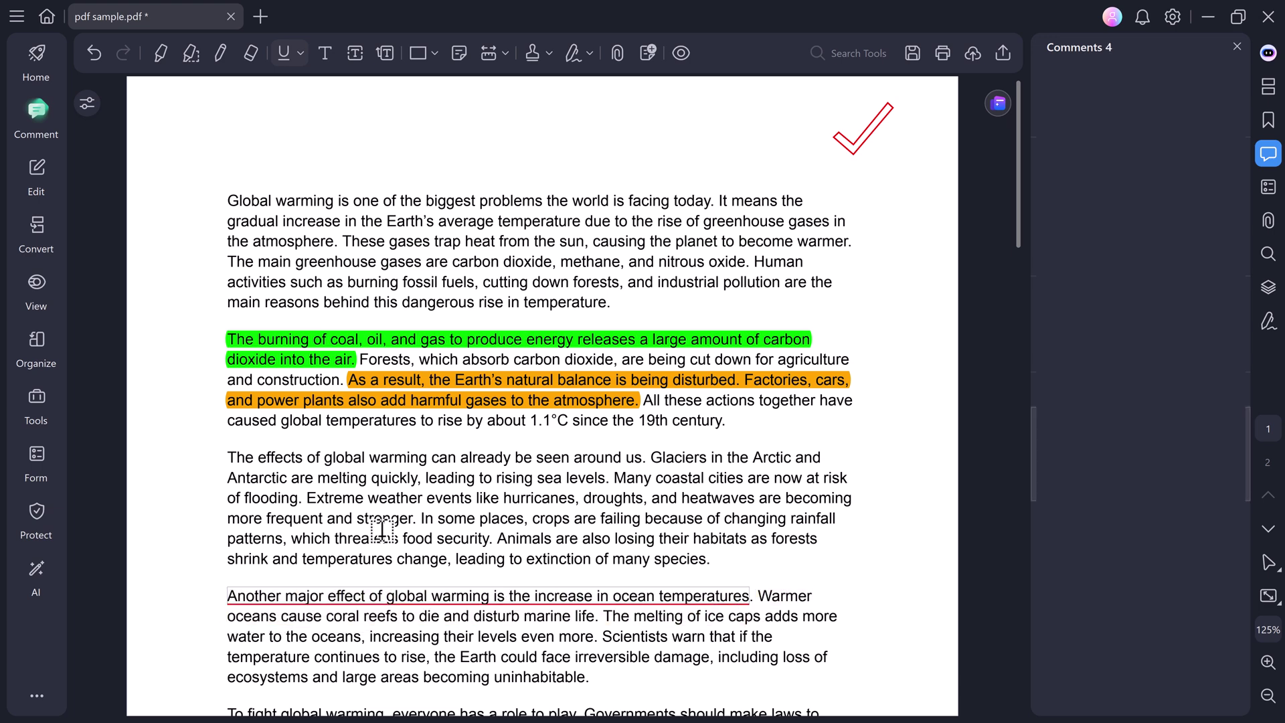
Strike through the ice caps sentence.
click(300, 53)
click(320, 139)
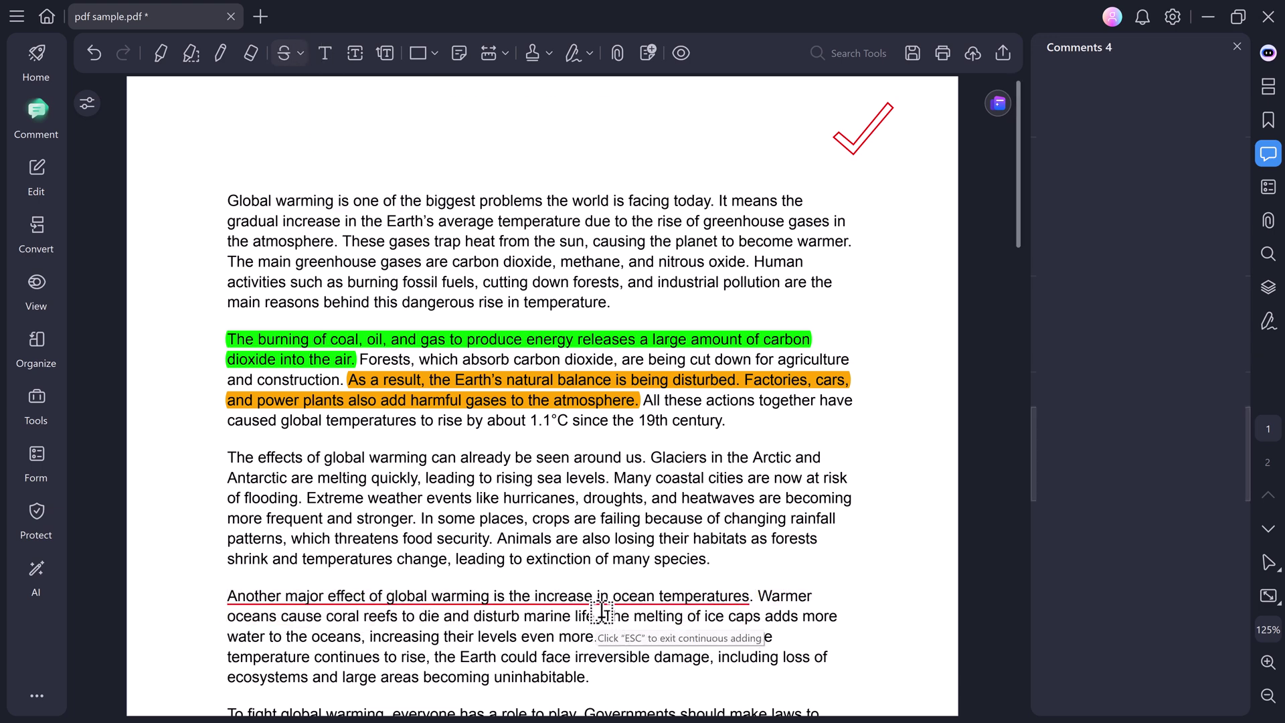
mouse_move(601, 612)
mouse_down()
mouse_move(783, 617)
mouse_move(598, 638)
mouse_up()
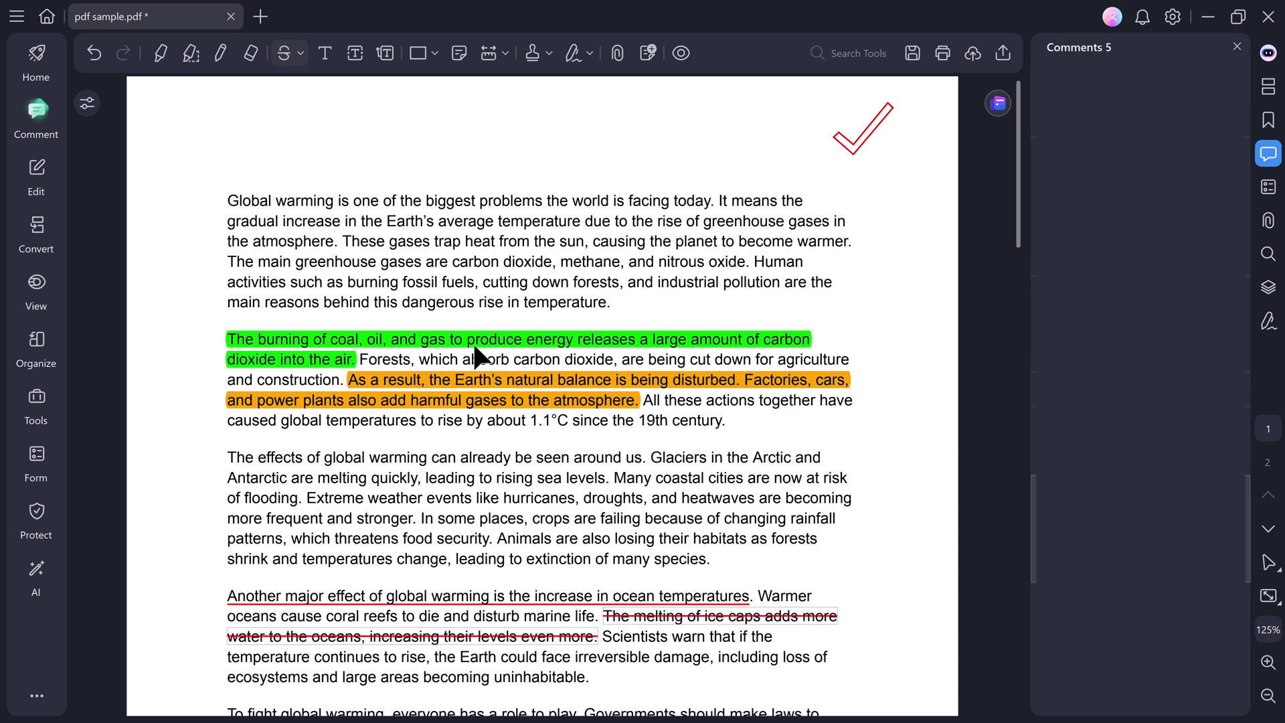
Add a typewriter text box reading 'PDFelement' at the page's top-left.
click(322, 53)
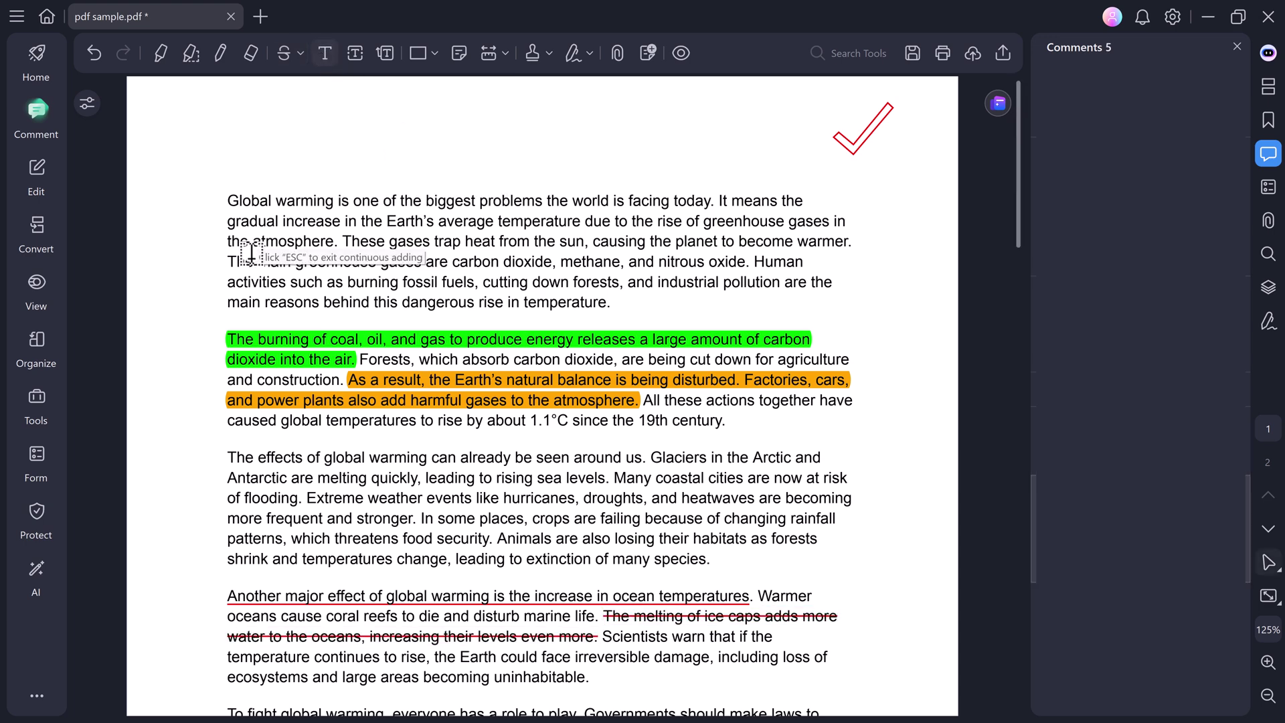
click(148, 119)
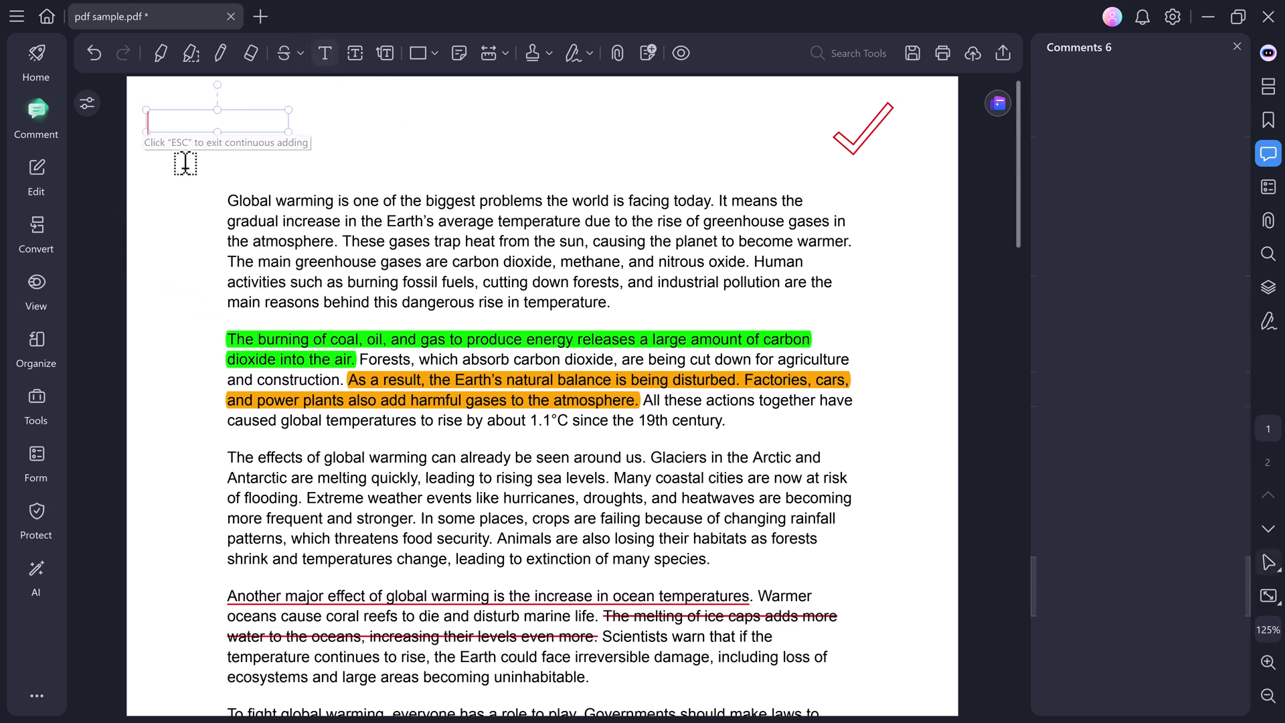
text(PDFelement)
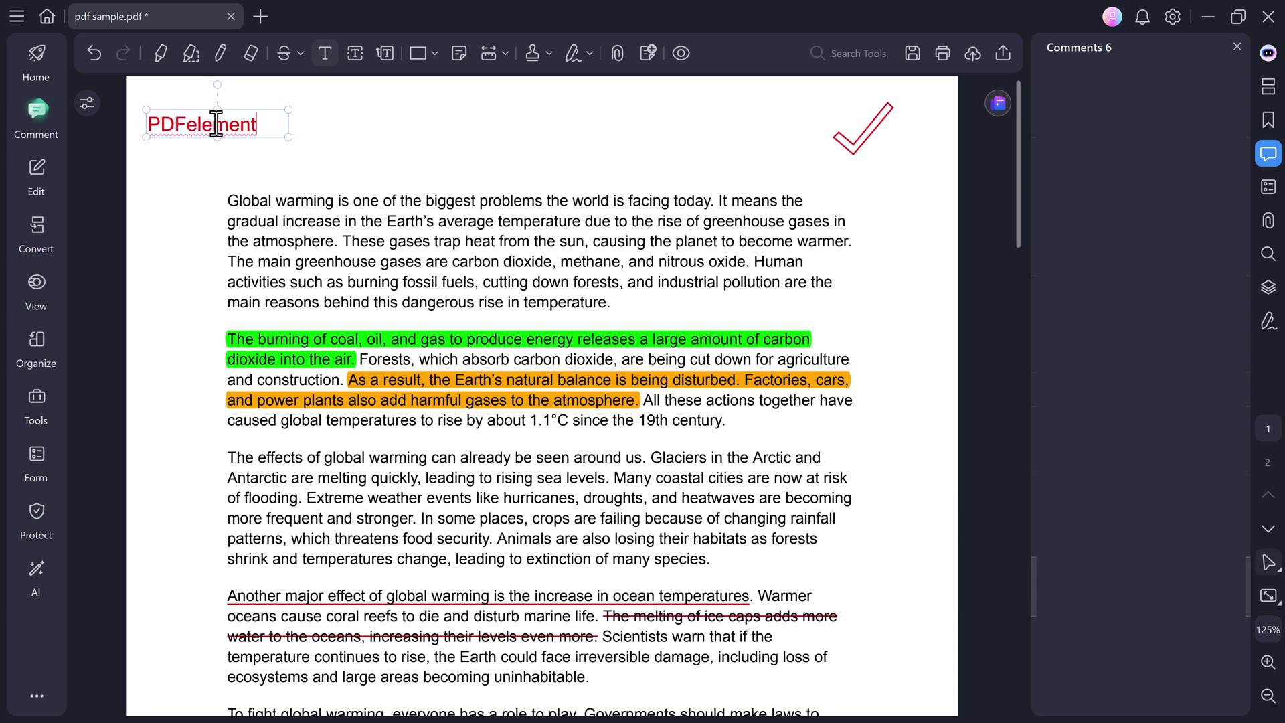
click(343, 121)
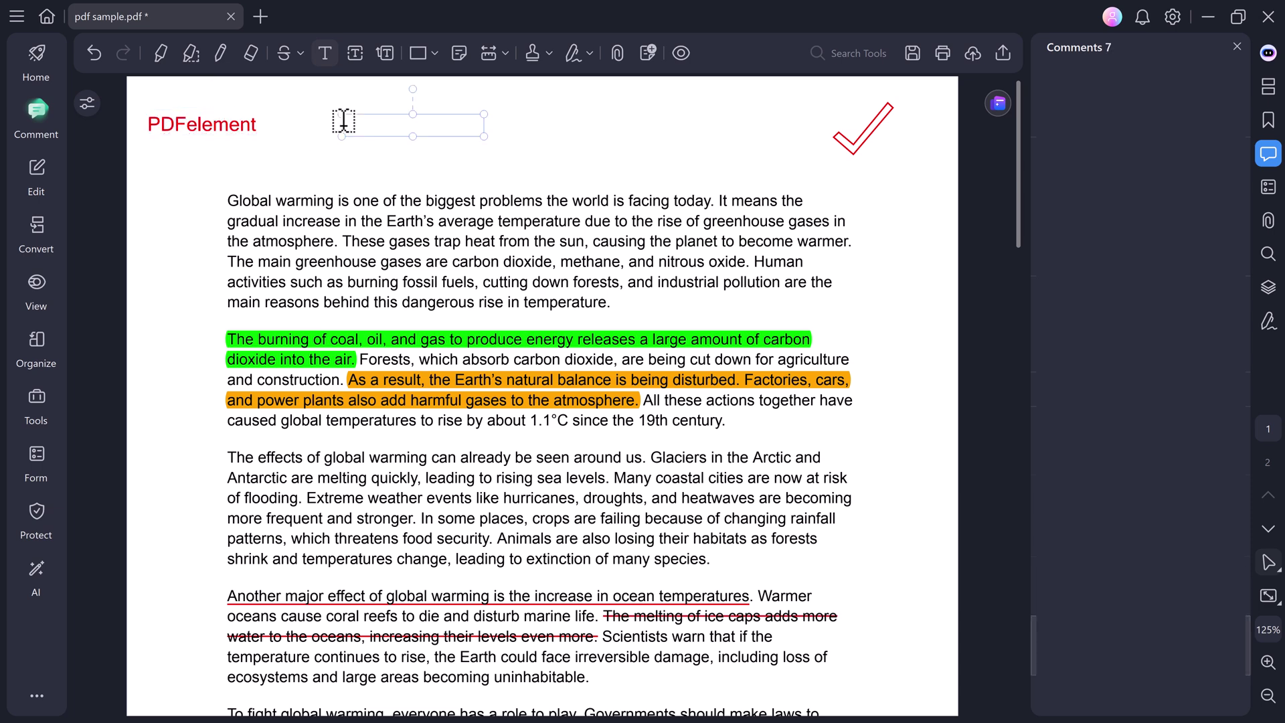
key(Escape)
Choose the COMPLETED stamp from the Standard Business stamps.
click(548, 51)
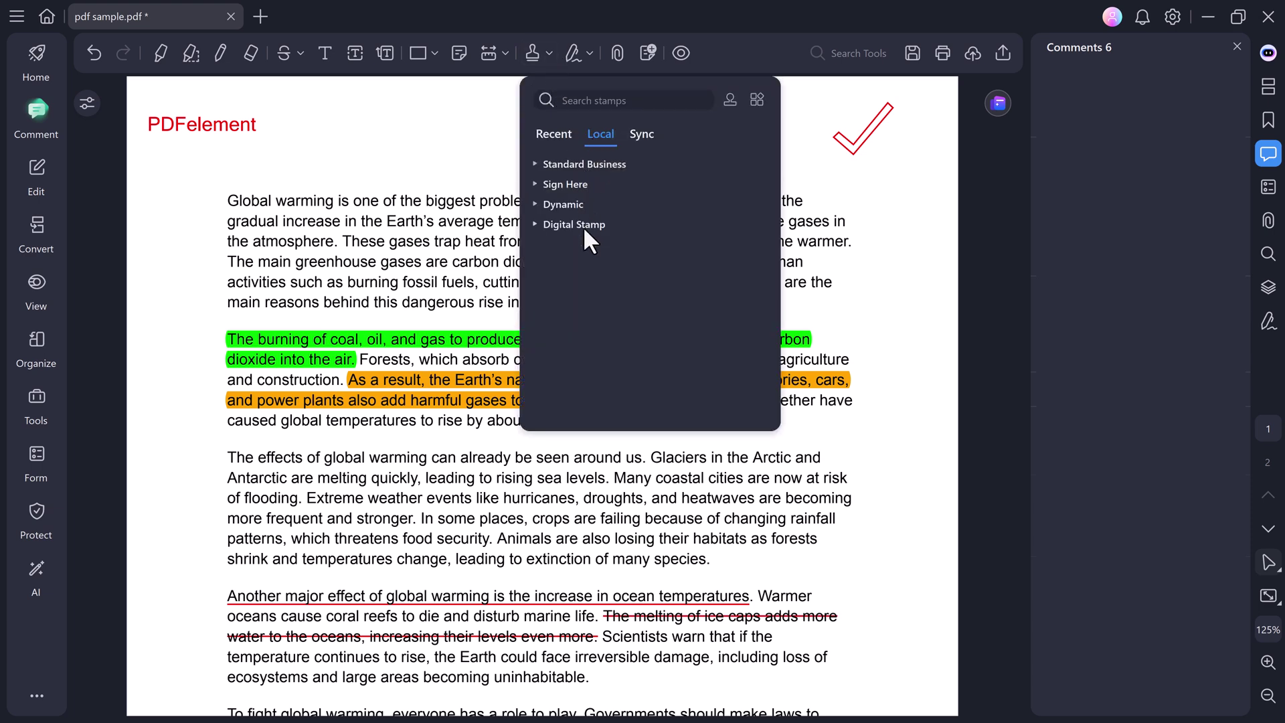
click(560, 162)
scroll(579, 235, down, 1)
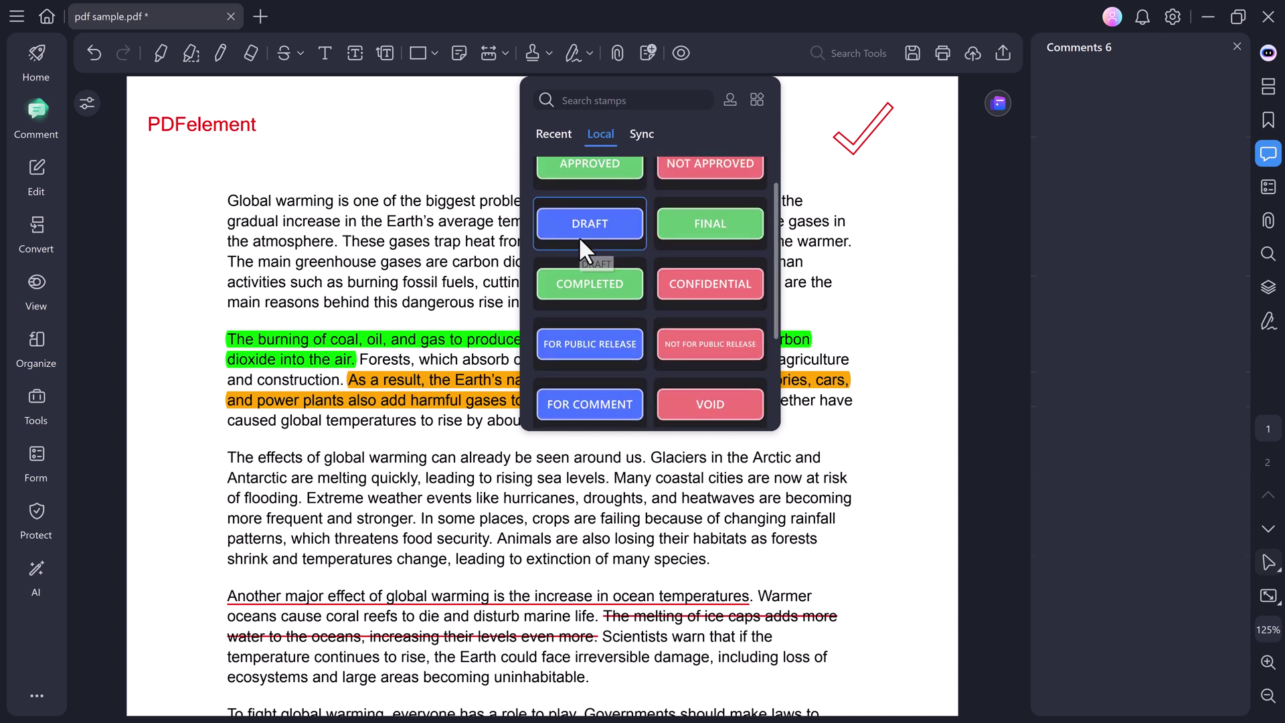
scroll(580, 236, down, 3)
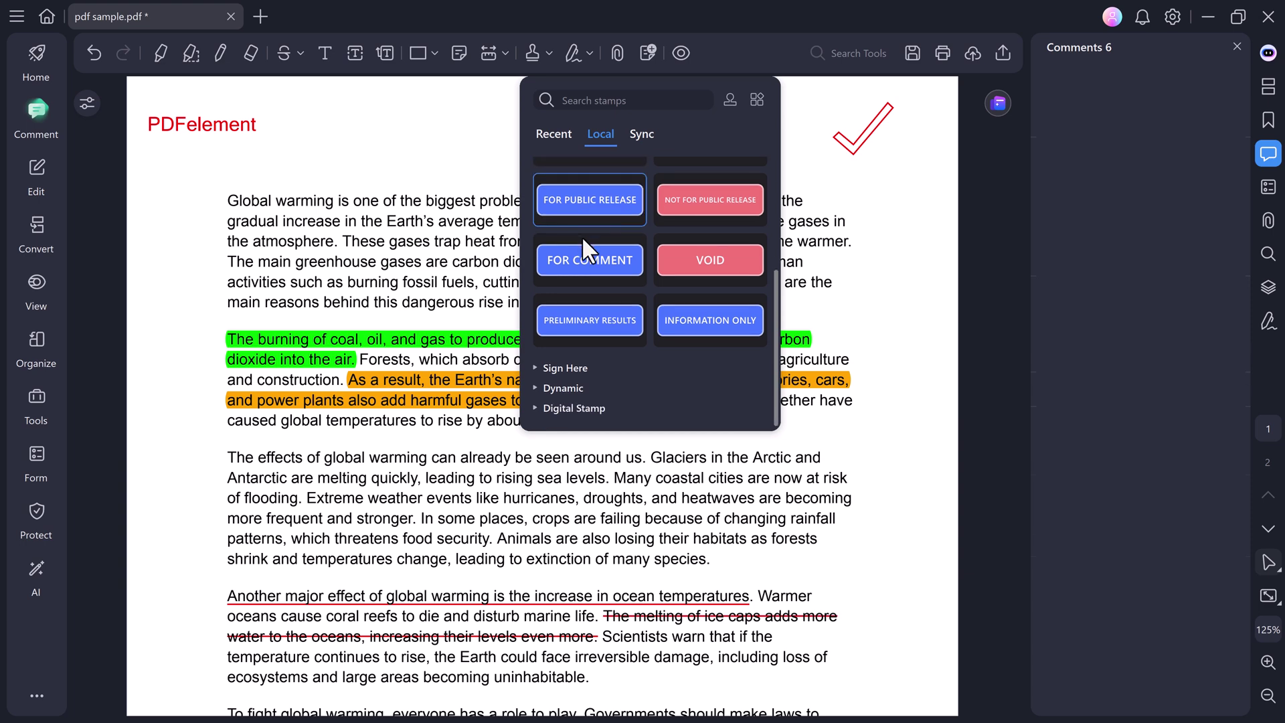
scroll(581, 241, up, 1)
scroll(606, 288, down, 1)
click(573, 369)
scroll(595, 274, down, 3)
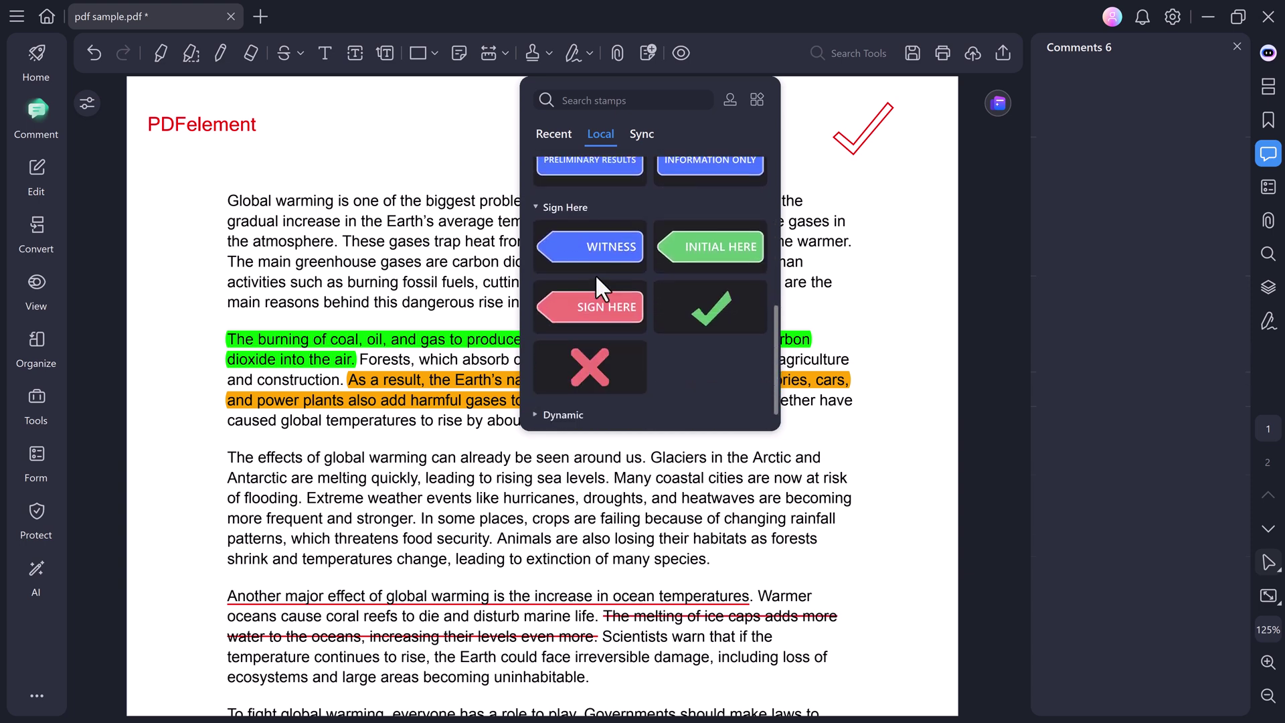
scroll(595, 274, down, 1)
scroll(596, 278, up, 3)
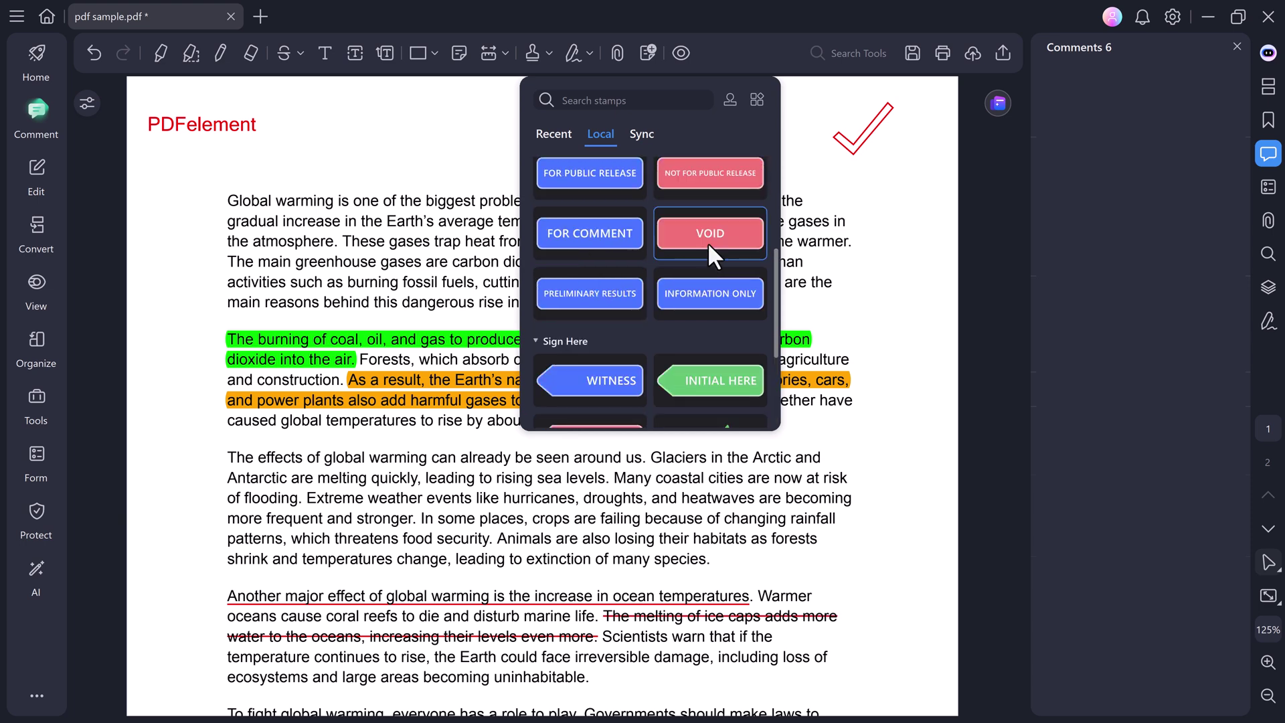
scroll(712, 222, up, 1)
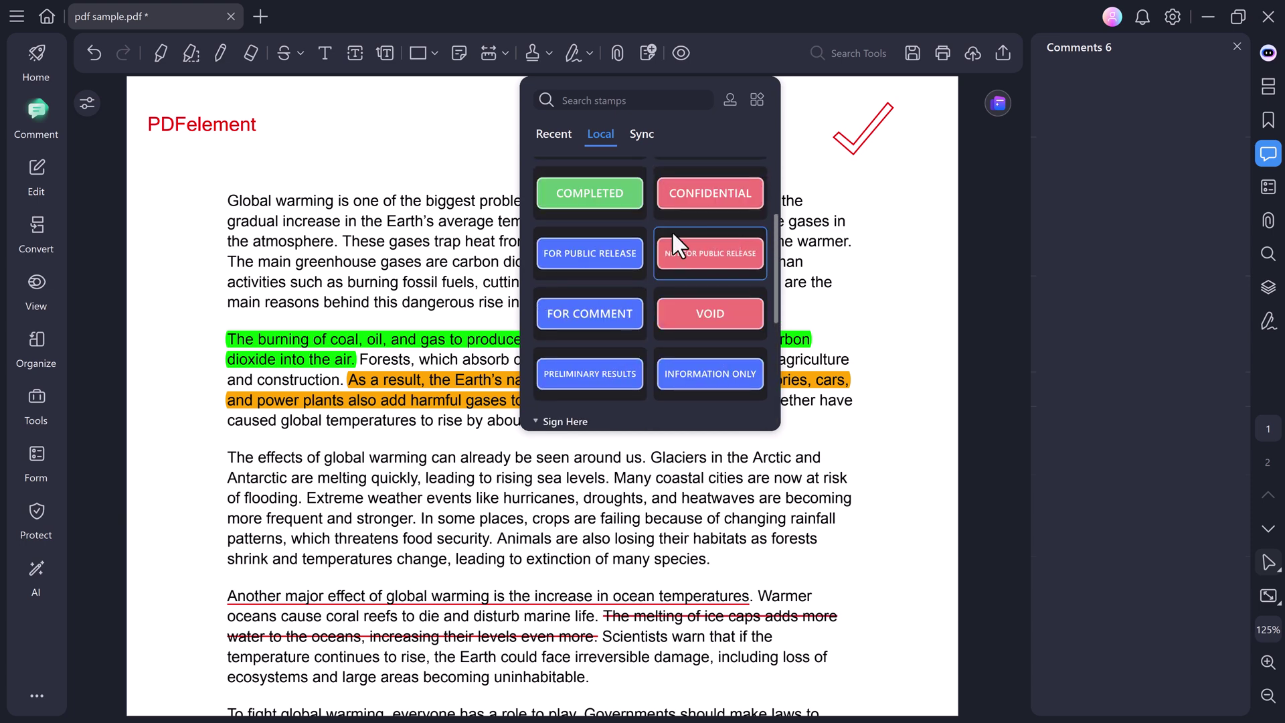
click(605, 201)
Place the COMPLETED stamp below the AI essay's concluding paragraph on page 2.
scroll(640, 326, down, 7)
click(639, 326)
scroll(639, 328, down, 9)
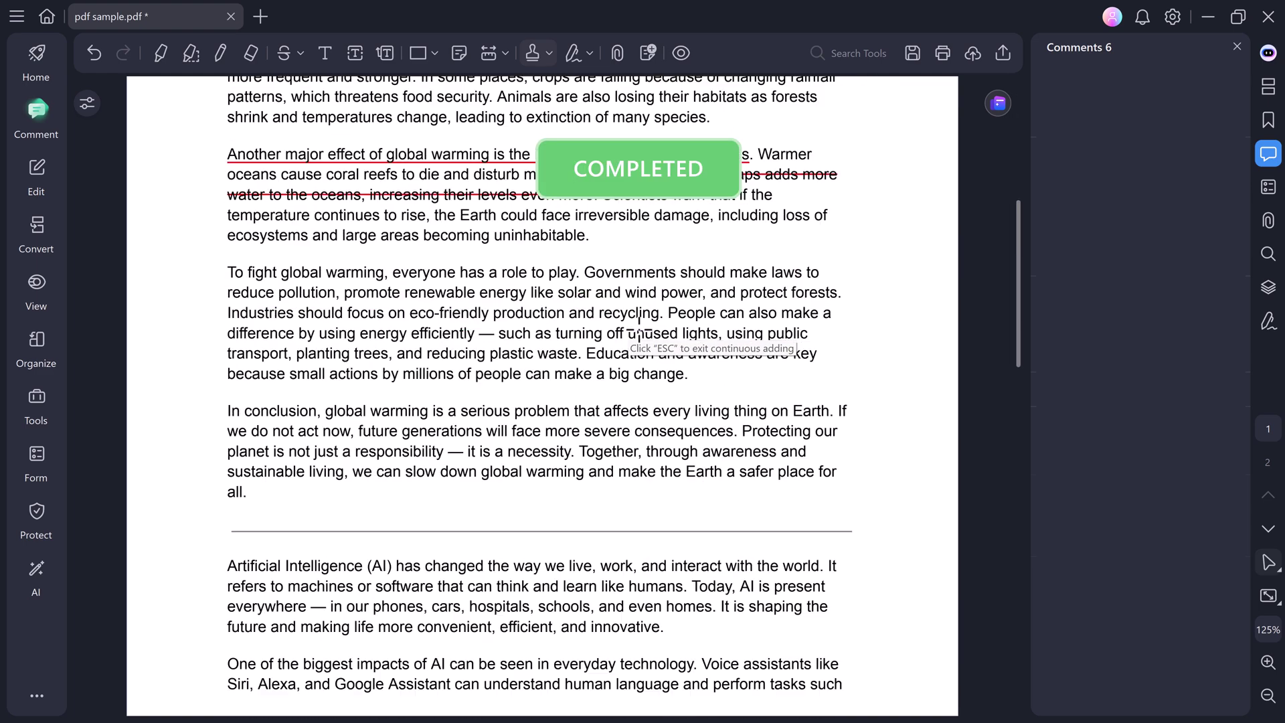
scroll(669, 375, down, 3)
scroll(711, 394, down, 4)
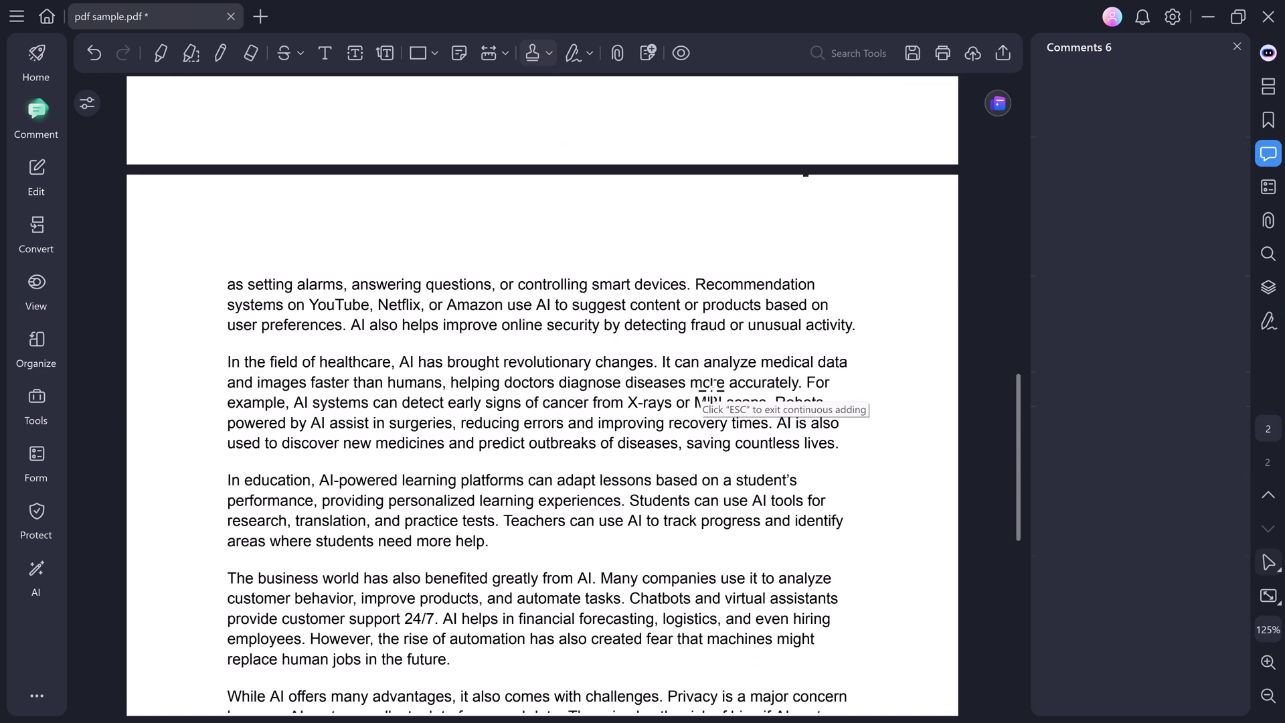
click(712, 392)
scroll(711, 394, down, 3)
scroll(709, 394, down, 7)
click(731, 327)
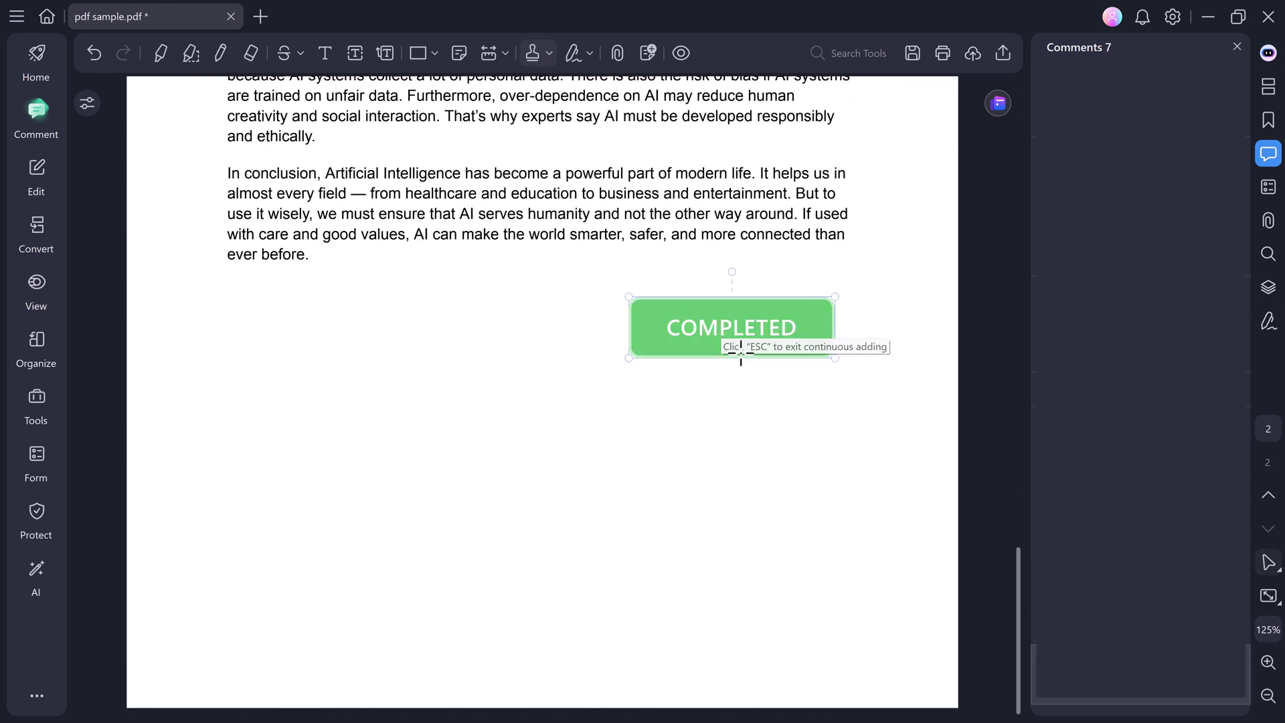
scroll(741, 393, up, 12)
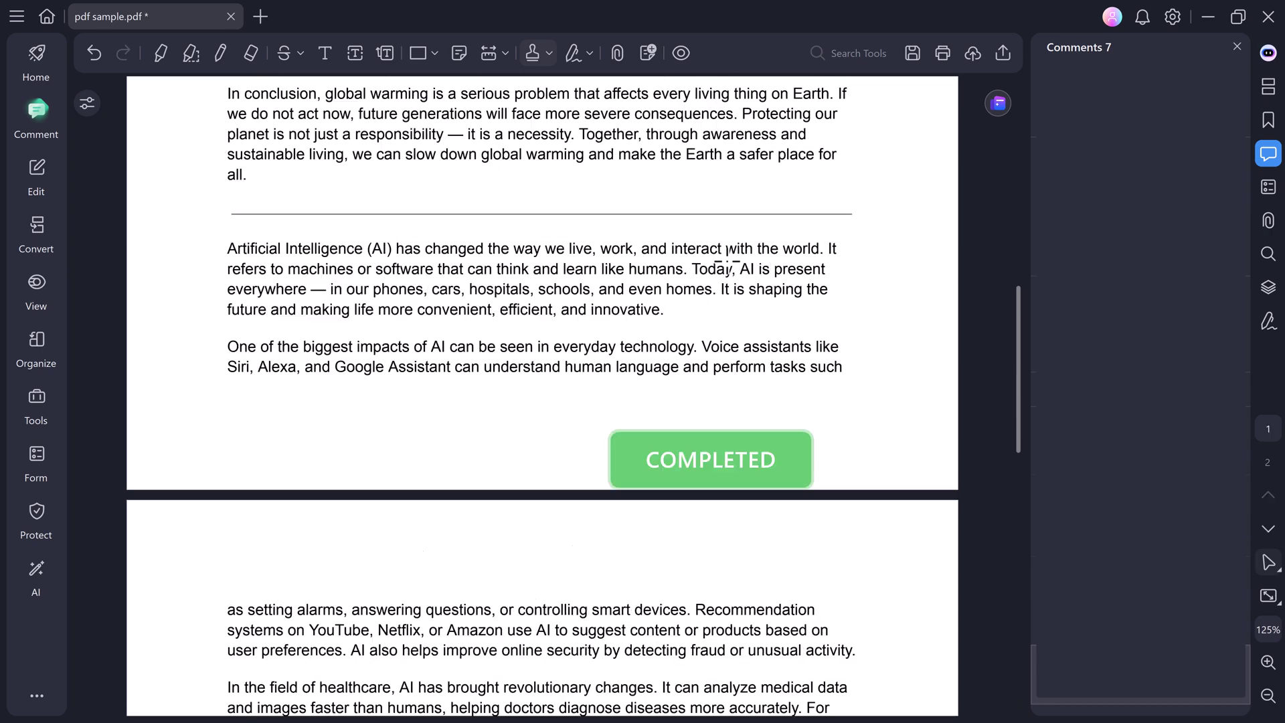
scroll(727, 260, up, 11)
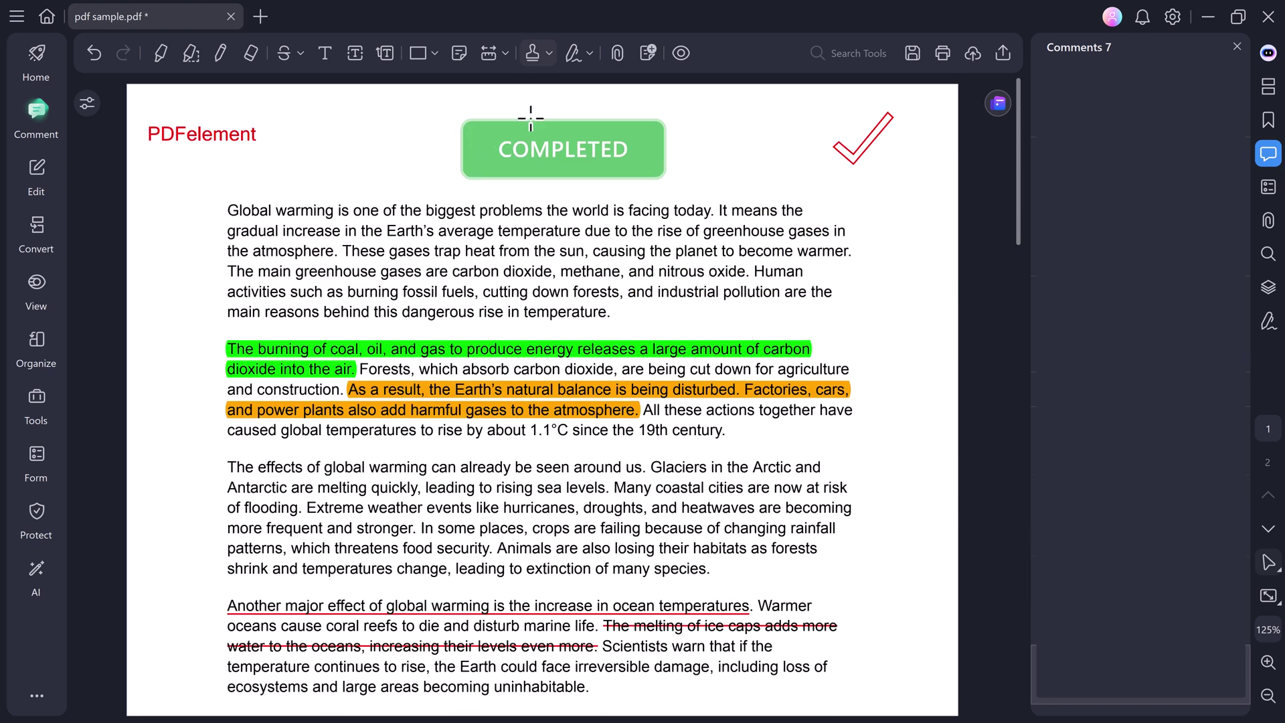
Create a new hand-drawn signature.
click(584, 52)
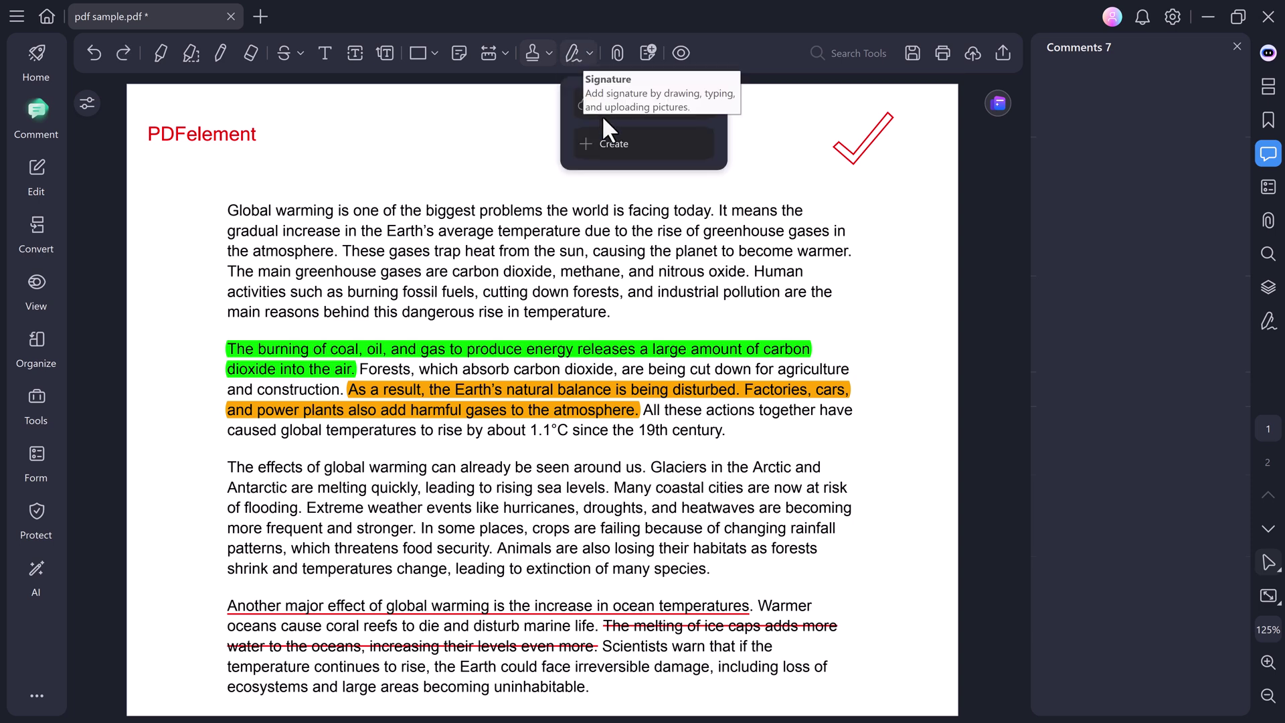
click(608, 142)
click(648, 231)
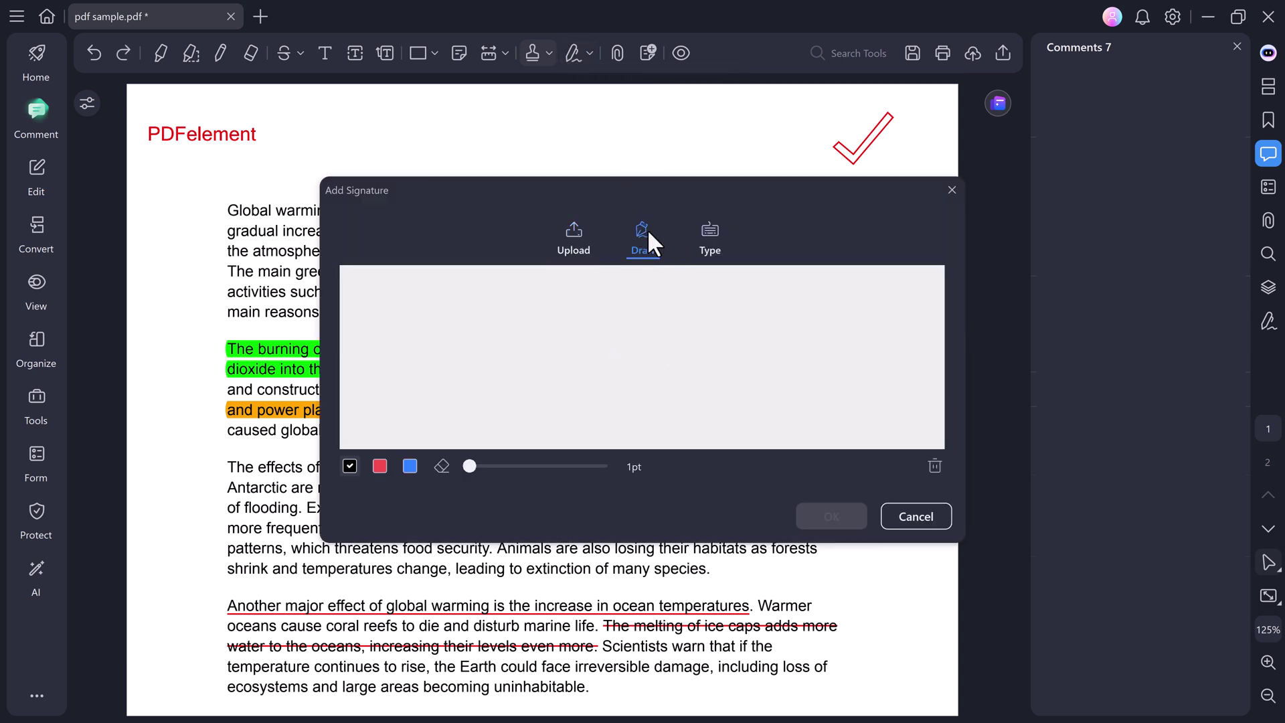
mouse_move(578, 313)
mouse_down()
mouse_move(574, 410)
mouse_move(673, 365)
mouse_up()
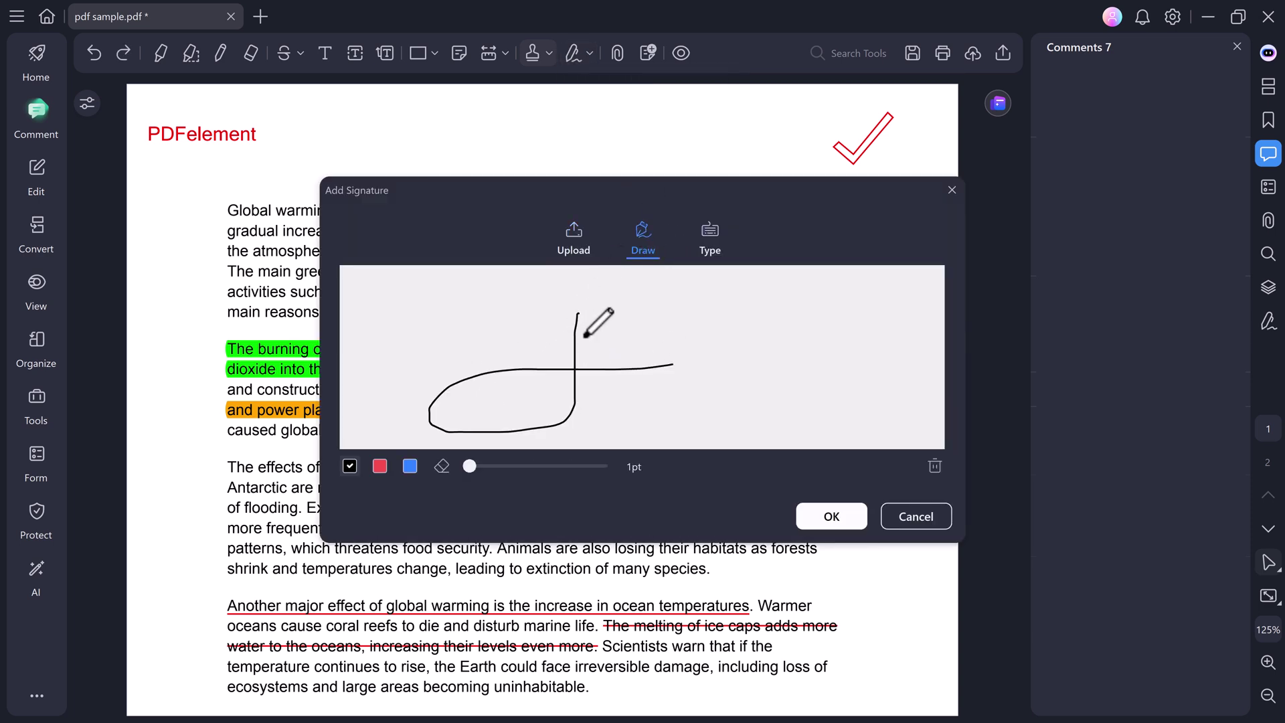
drag(555, 318, 690, 315)
mouse_move(589, 365)
mouse_down()
mouse_move(591, 349)
mouse_move(597, 368)
mouse_move(635, 350)
mouse_move(682, 385)
mouse_up()
click(676, 350)
click(704, 346)
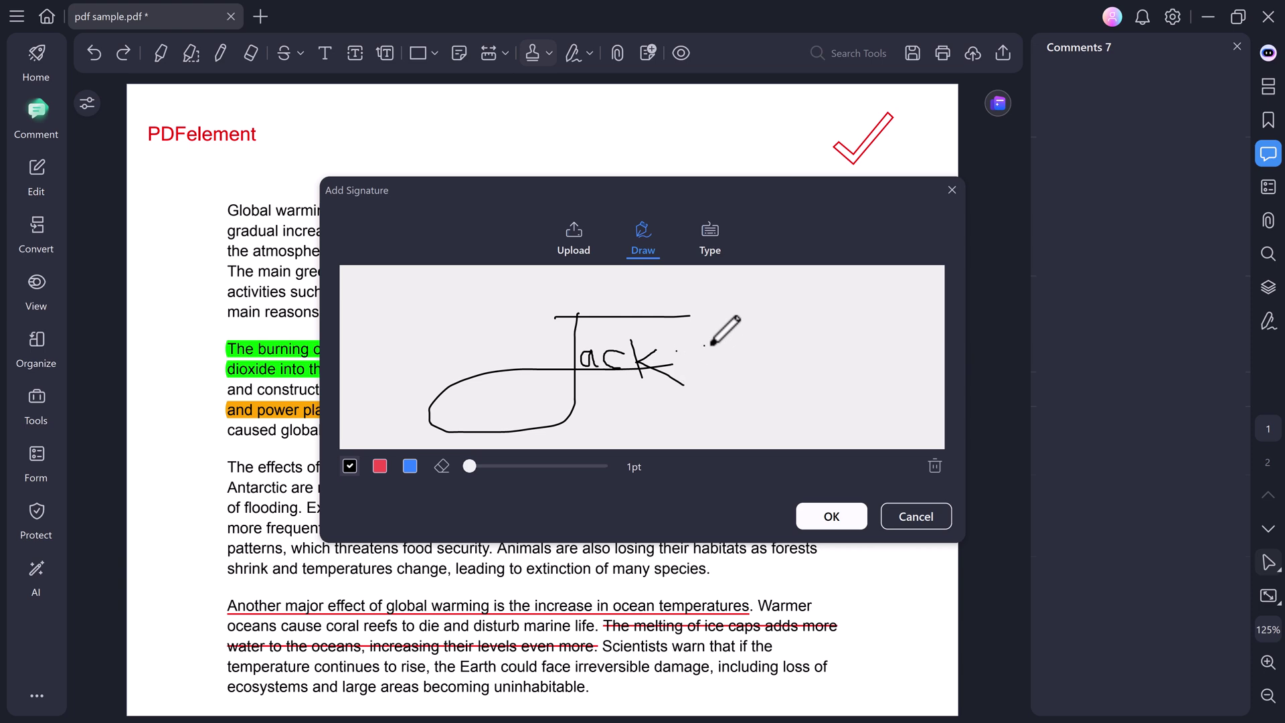
click(711, 343)
drag(715, 323, 721, 346)
click(730, 360)
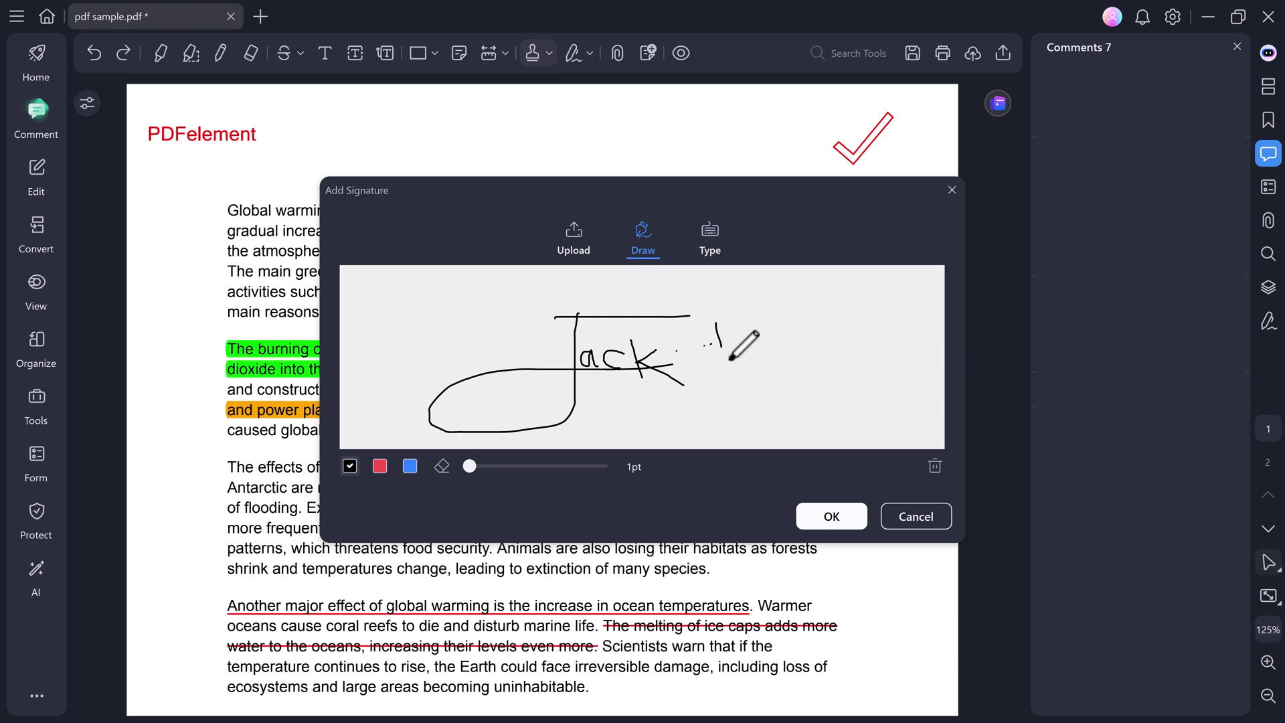
click(832, 517)
Place the signature below the final paragraph beside the stamp and enlarge it slightly.
scroll(711, 486, down, 10)
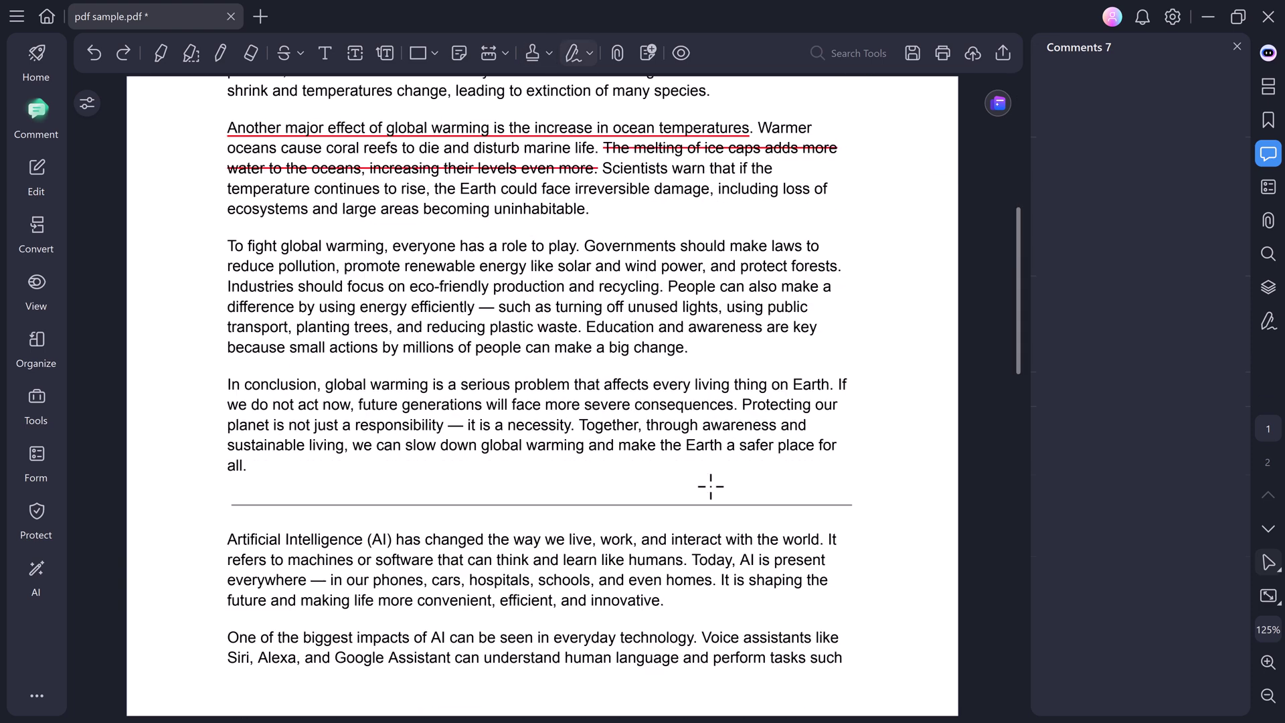
scroll(711, 486, down, 10)
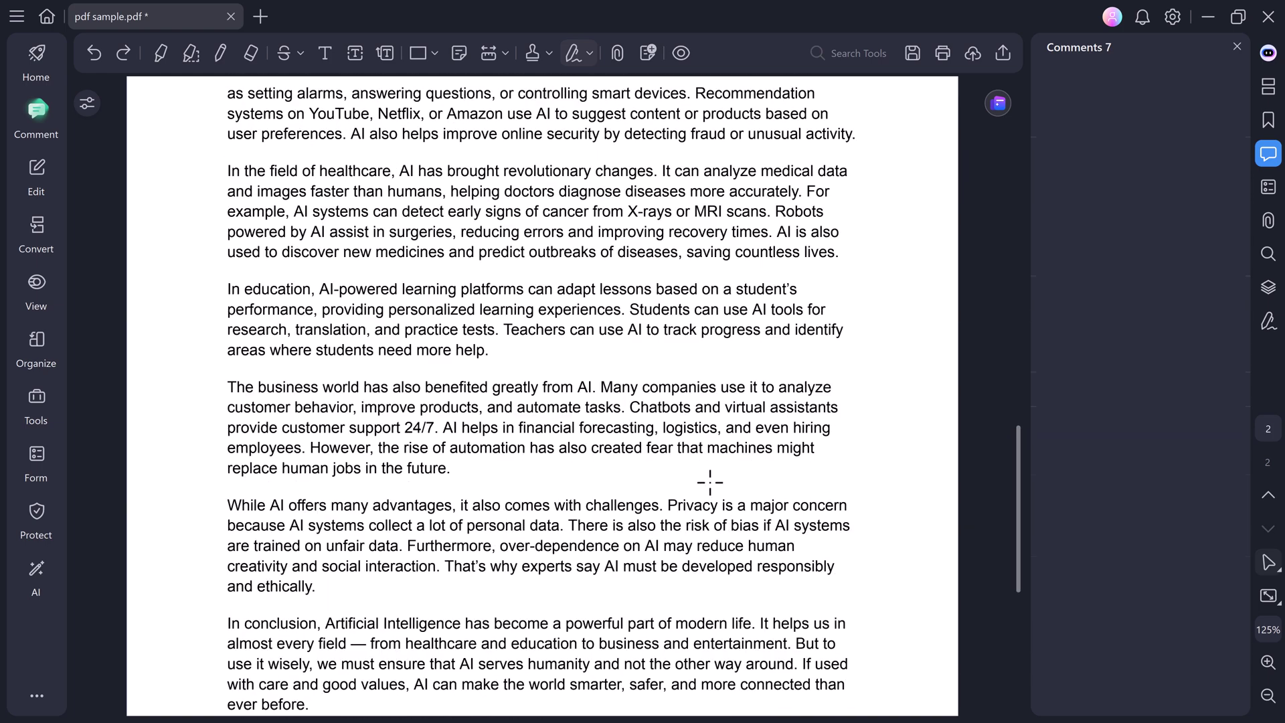
scroll(711, 481, down, 2)
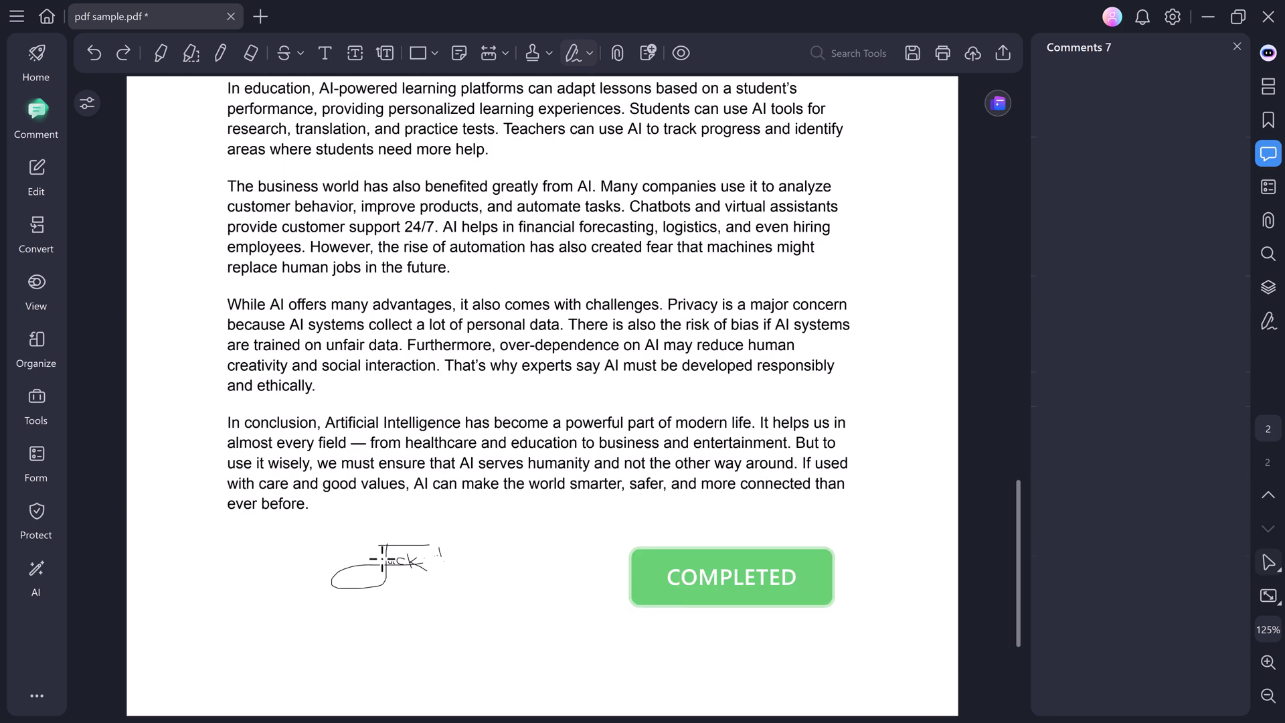
click(381, 557)
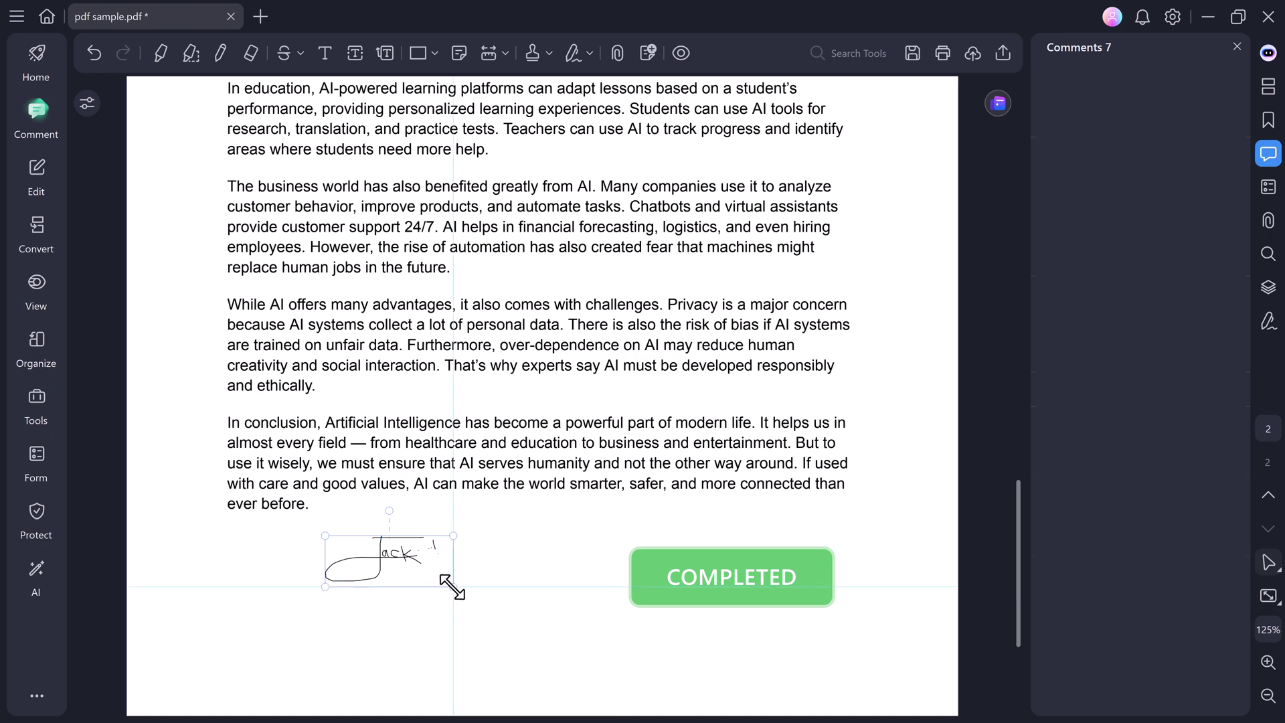
drag(444, 584, 454, 587)
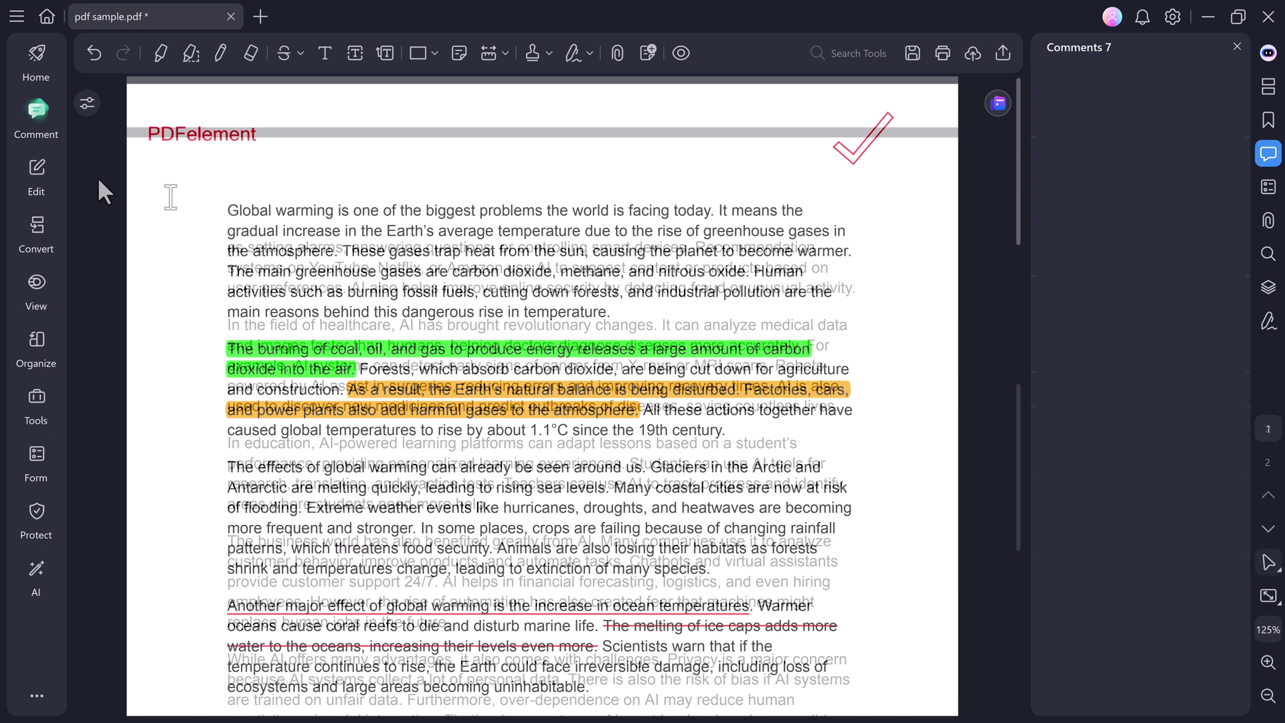
Delete 'Artificial Intelligence (' from the start of the AI paragraph.
click(37, 171)
scroll(342, 261, down, 10)
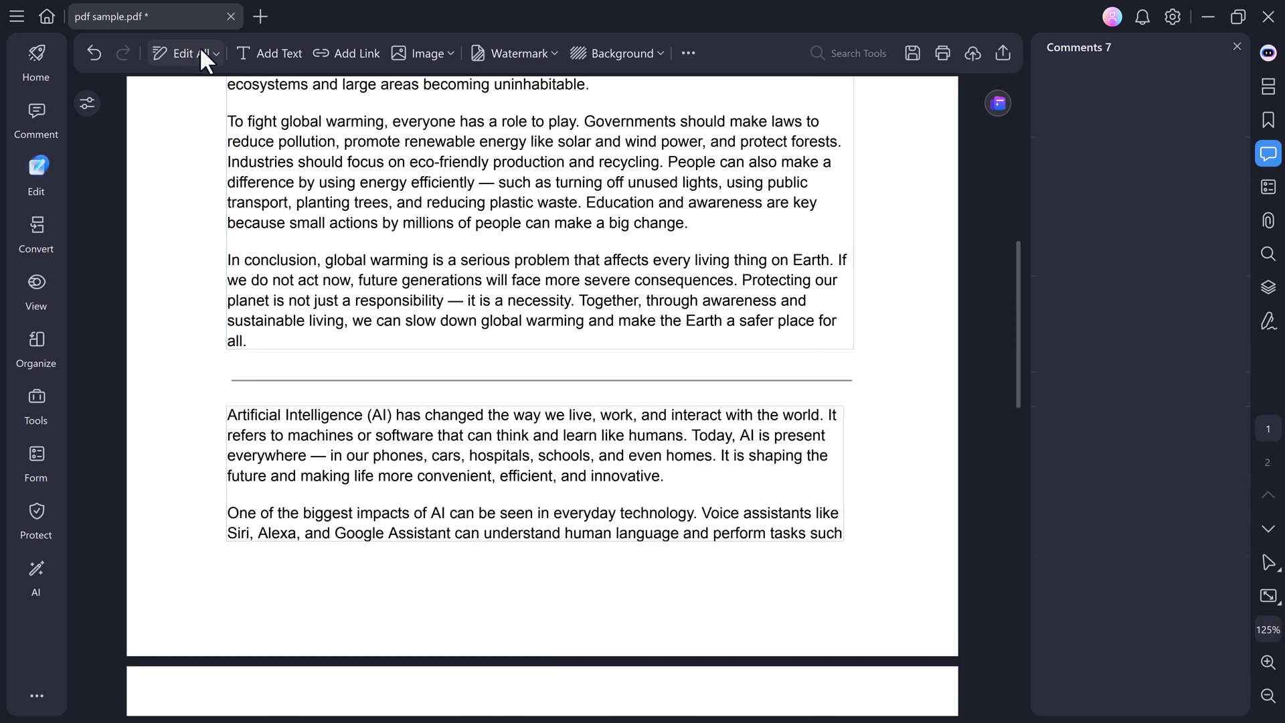
click(210, 53)
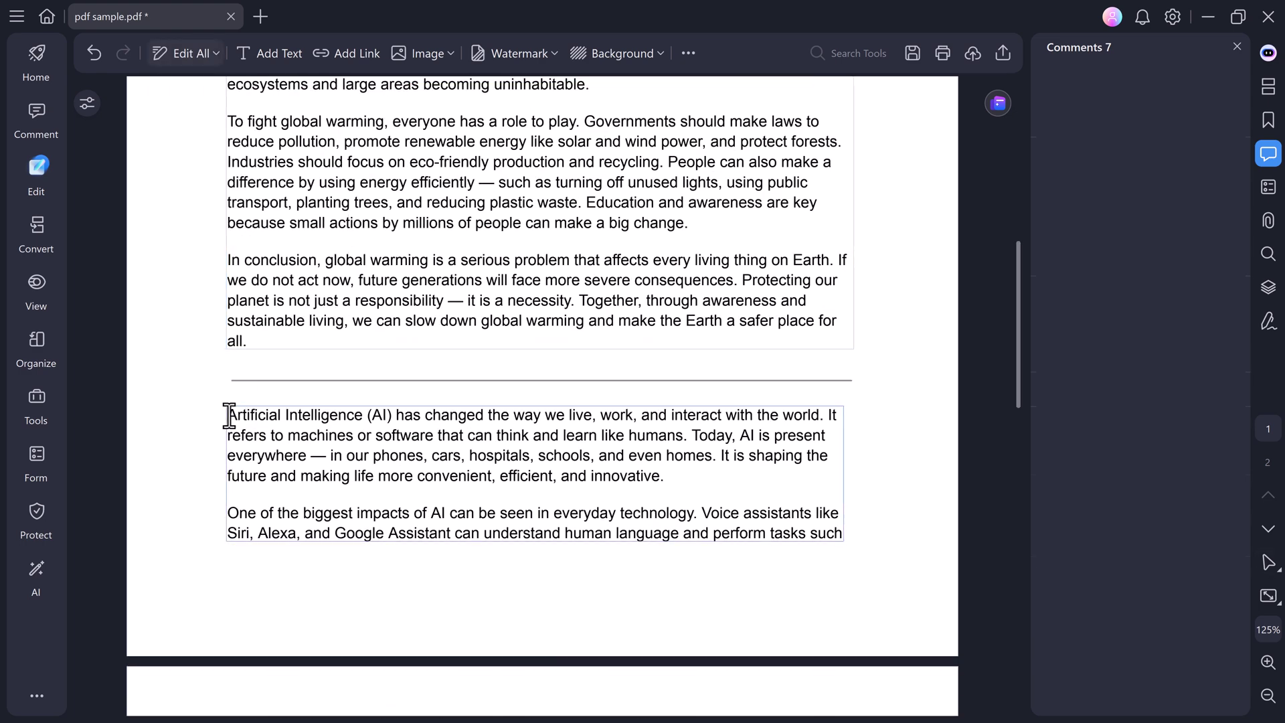
drag(228, 416, 351, 427)
key(Delete)
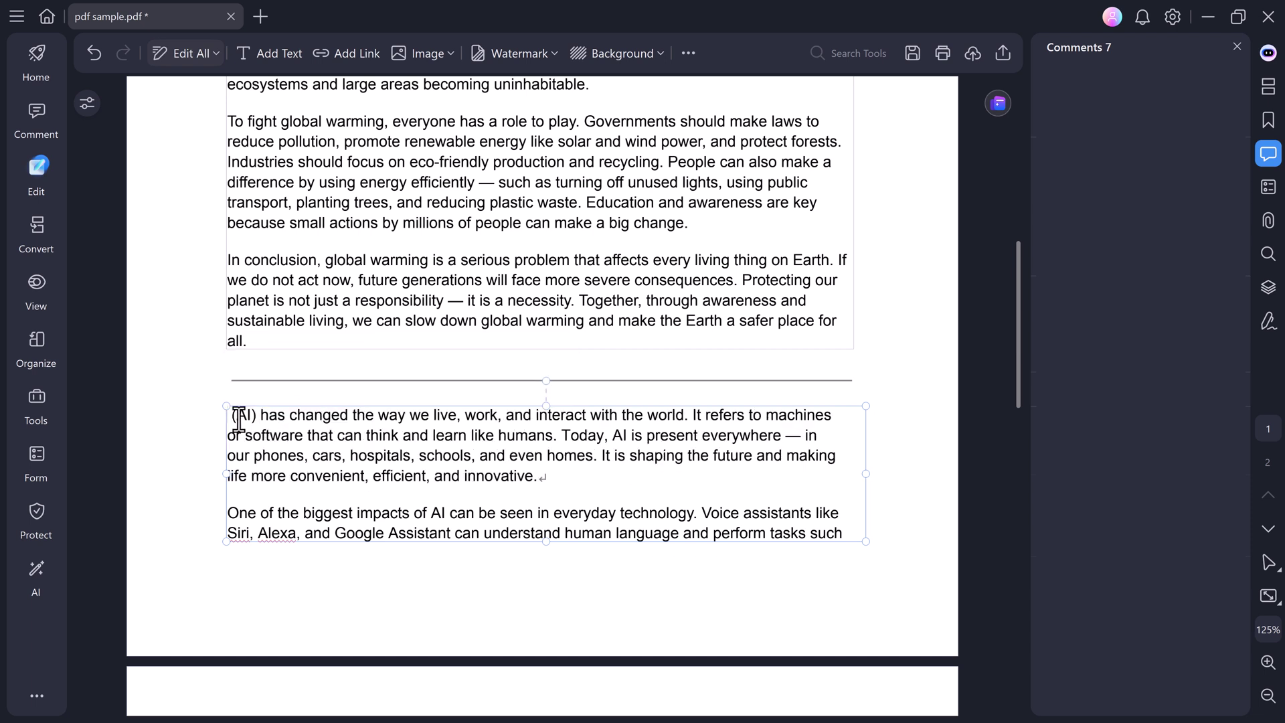
key(Delete)
key(Delete)
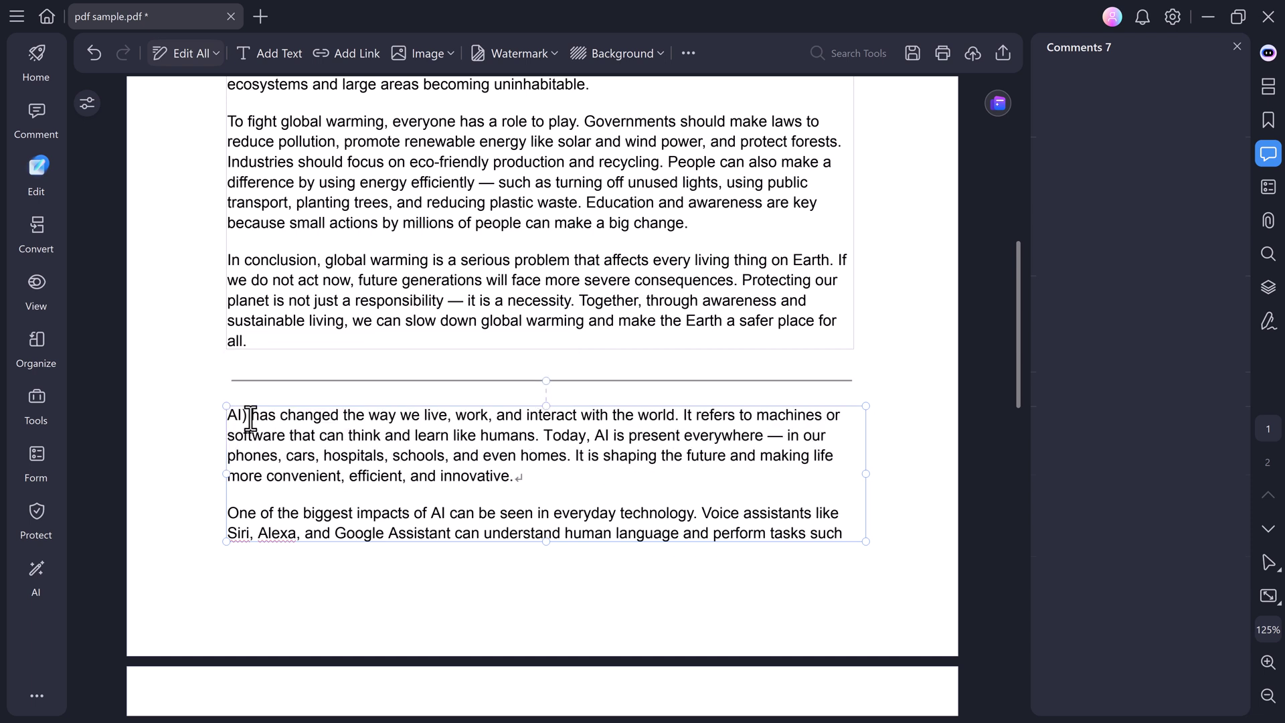
key(Delete)
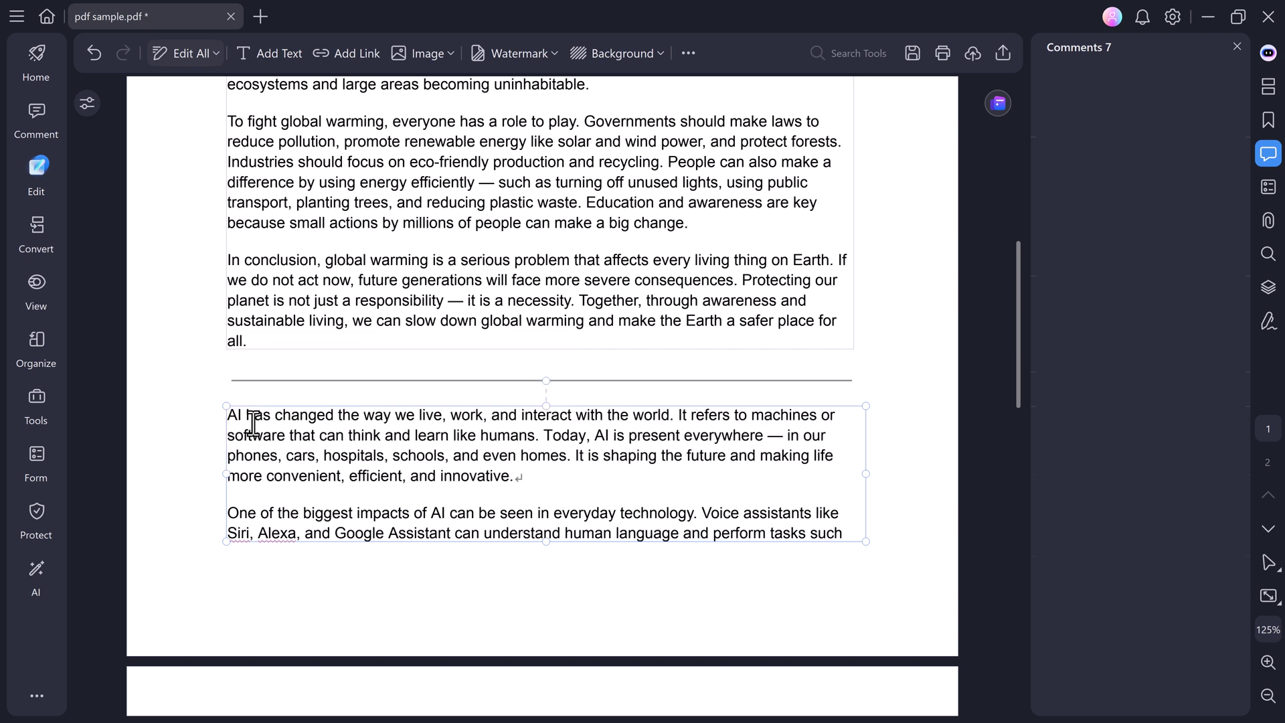
Make 'way we live' bold, italic and red.
drag(365, 416, 447, 418)
click(468, 383)
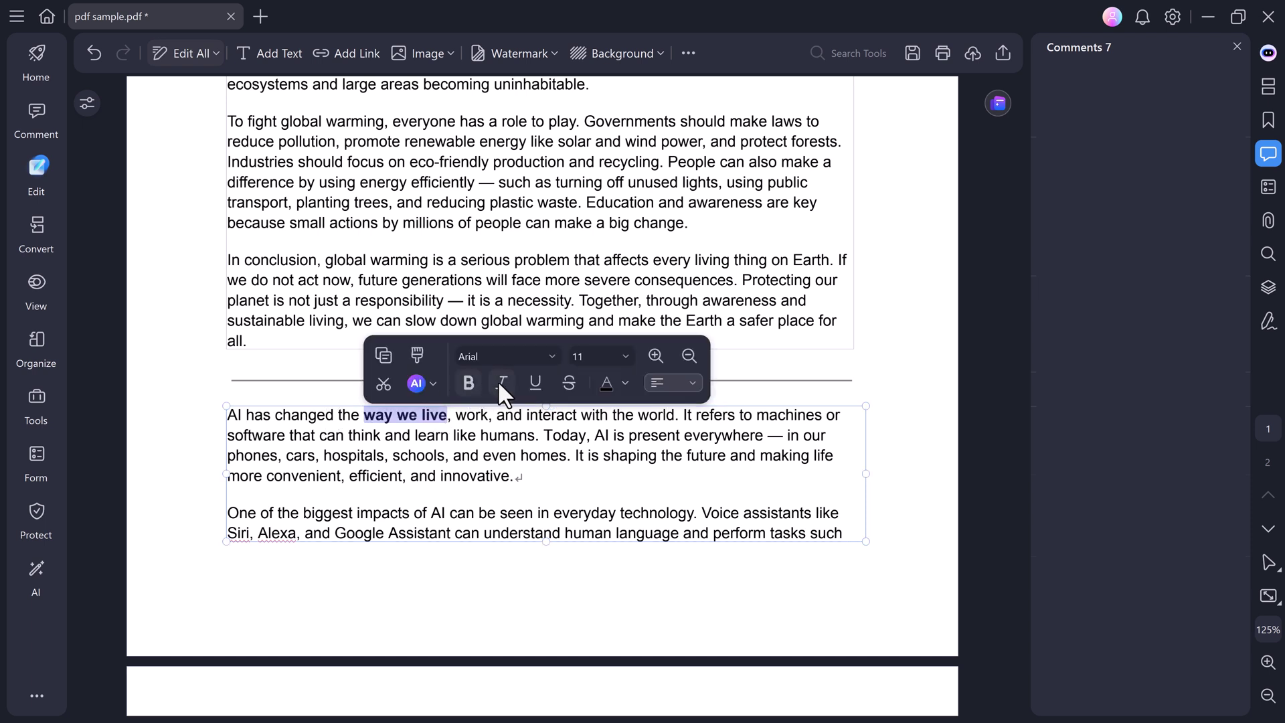
click(501, 383)
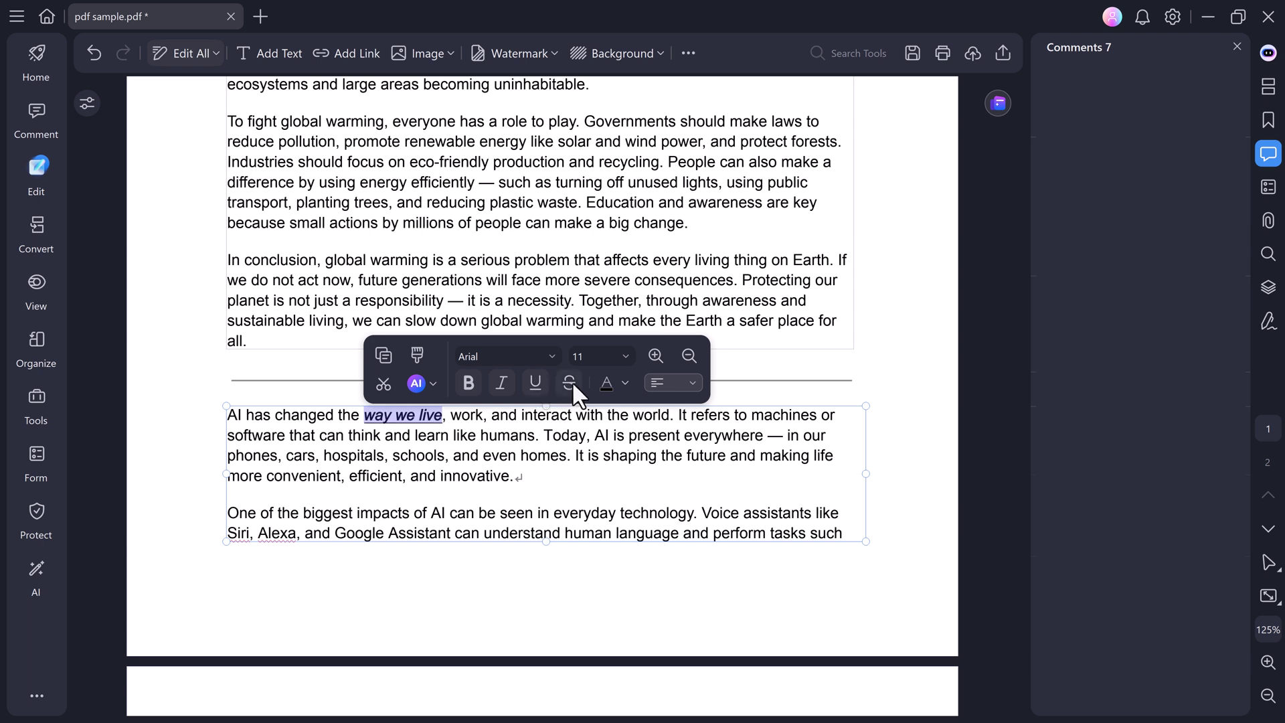
click(607, 384)
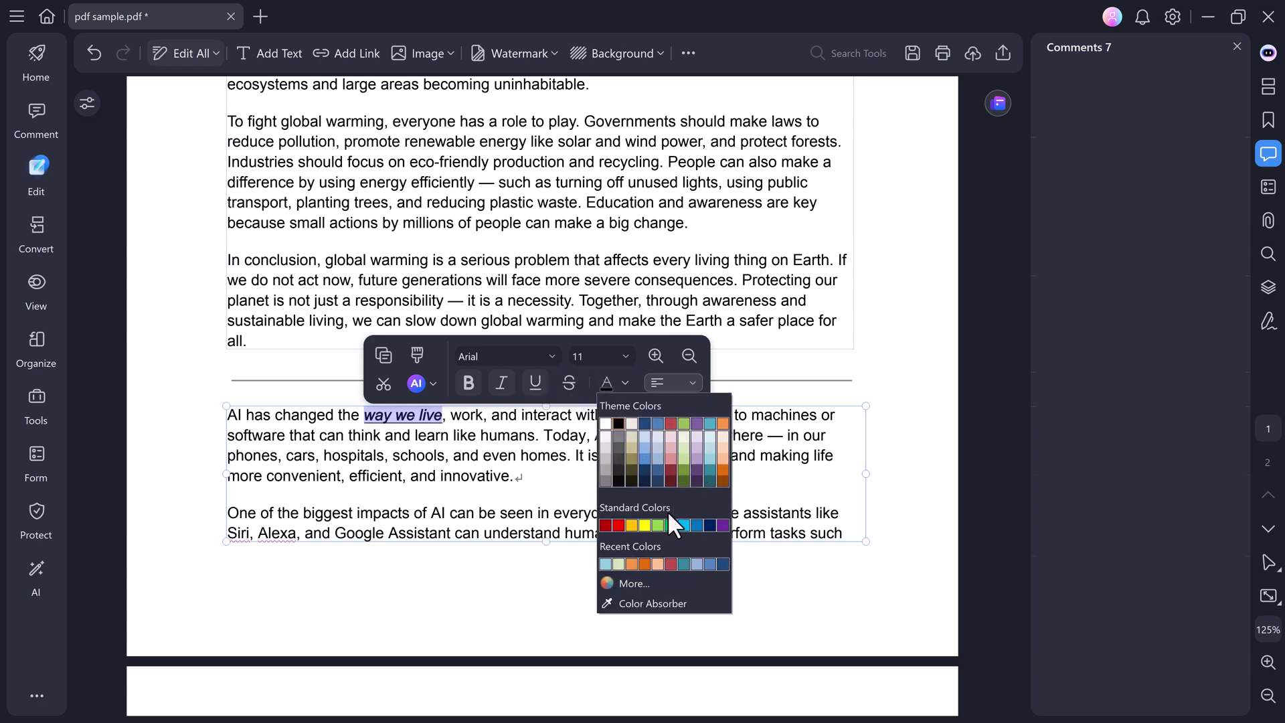
click(618, 525)
click(482, 567)
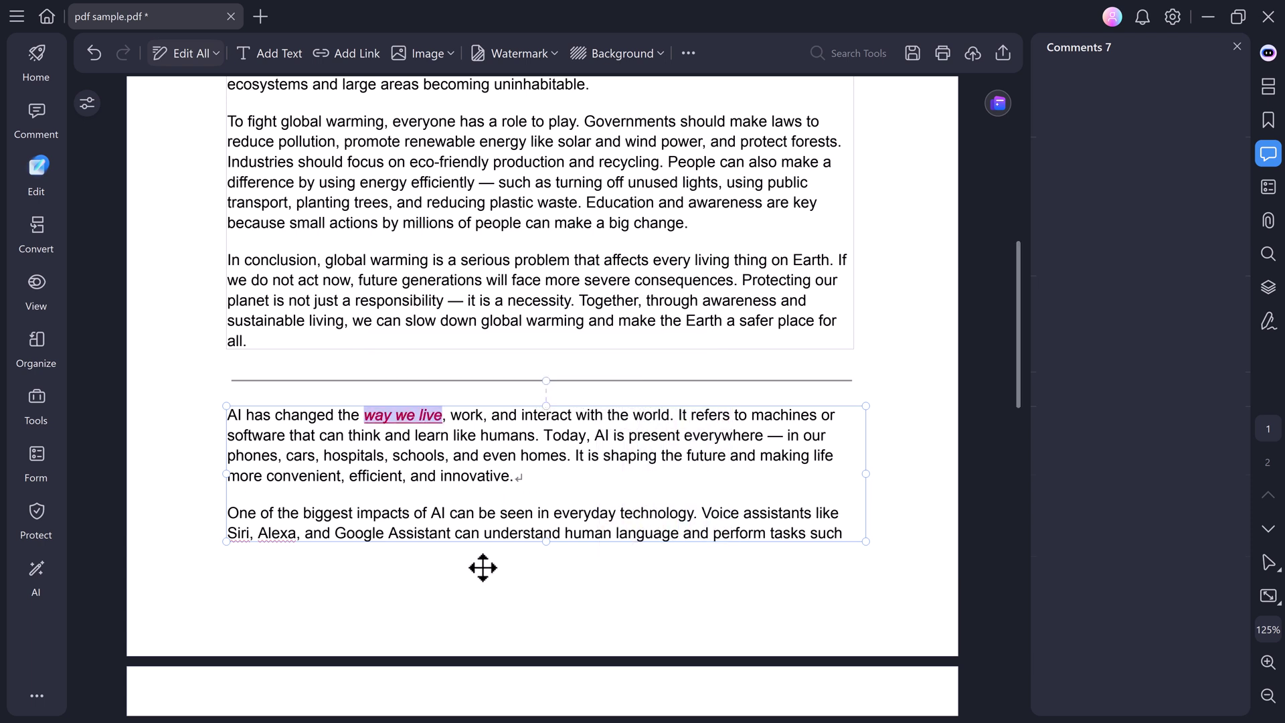
Set 'Today, AI is present everywhere' in the Leckerli One font.
drag(544, 435, 766, 435)
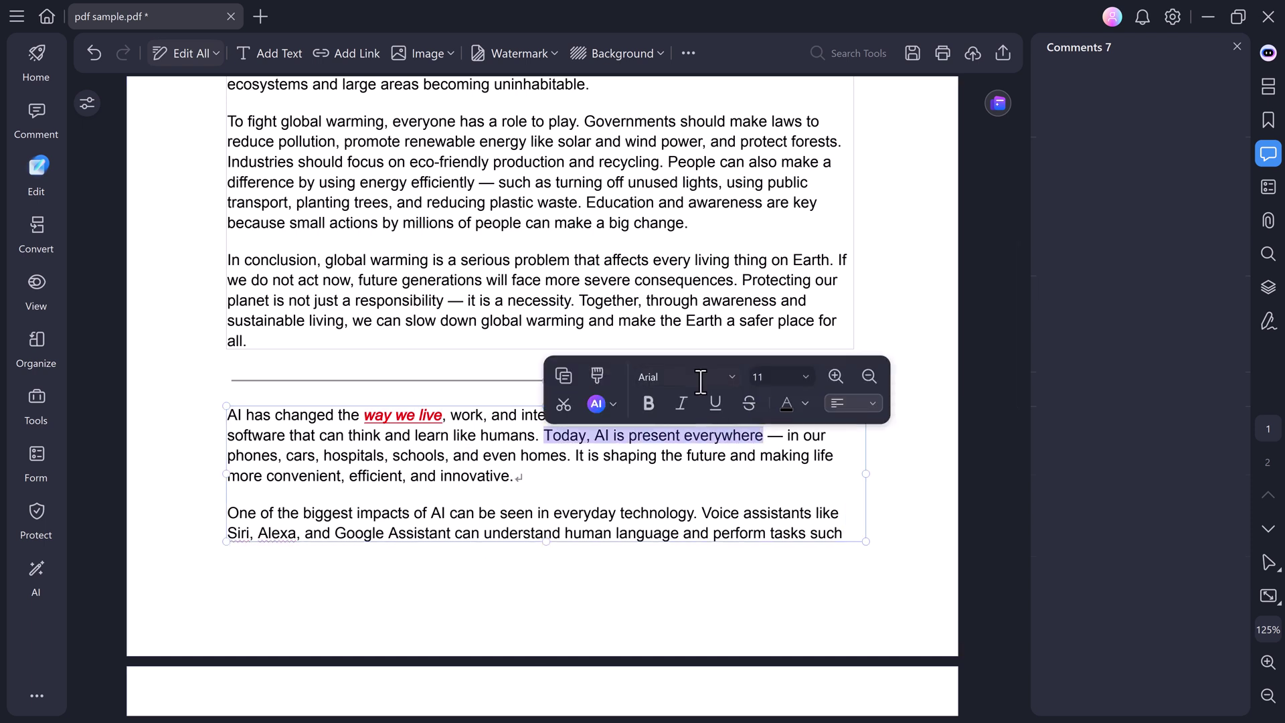
click(699, 376)
scroll(683, 462, down, 3)
click(674, 472)
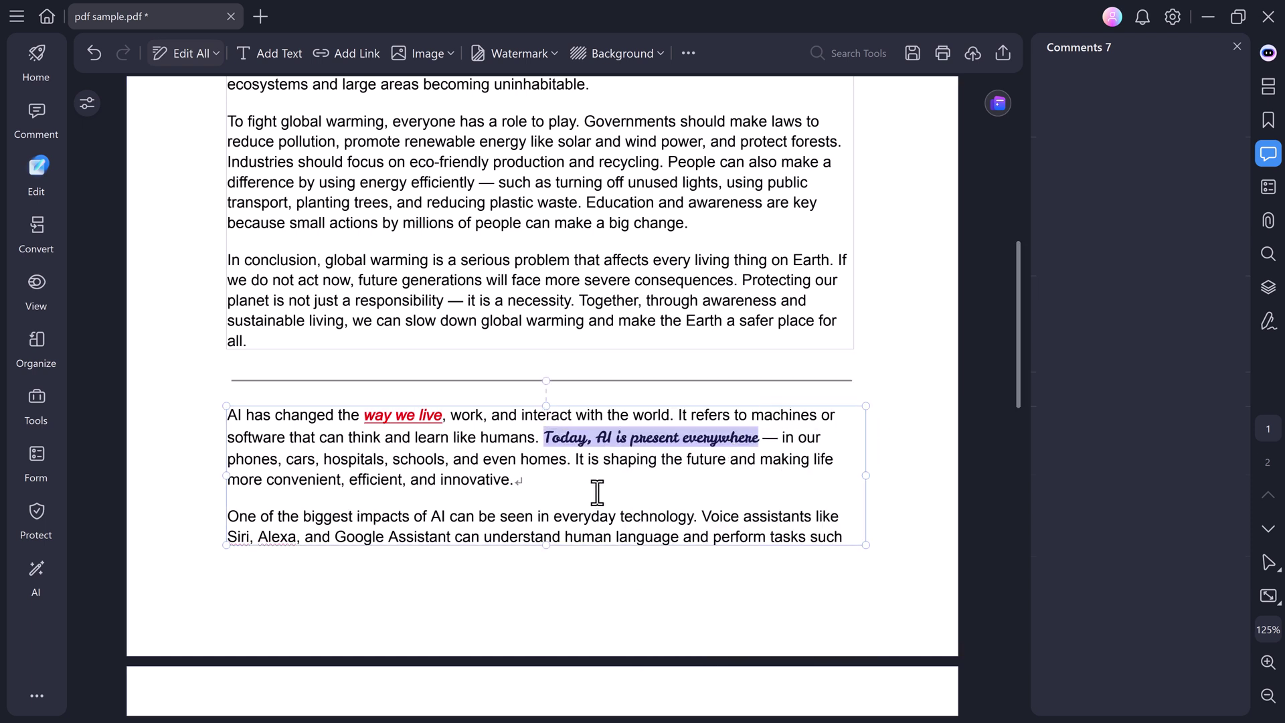
scroll(680, 450, up, 8)
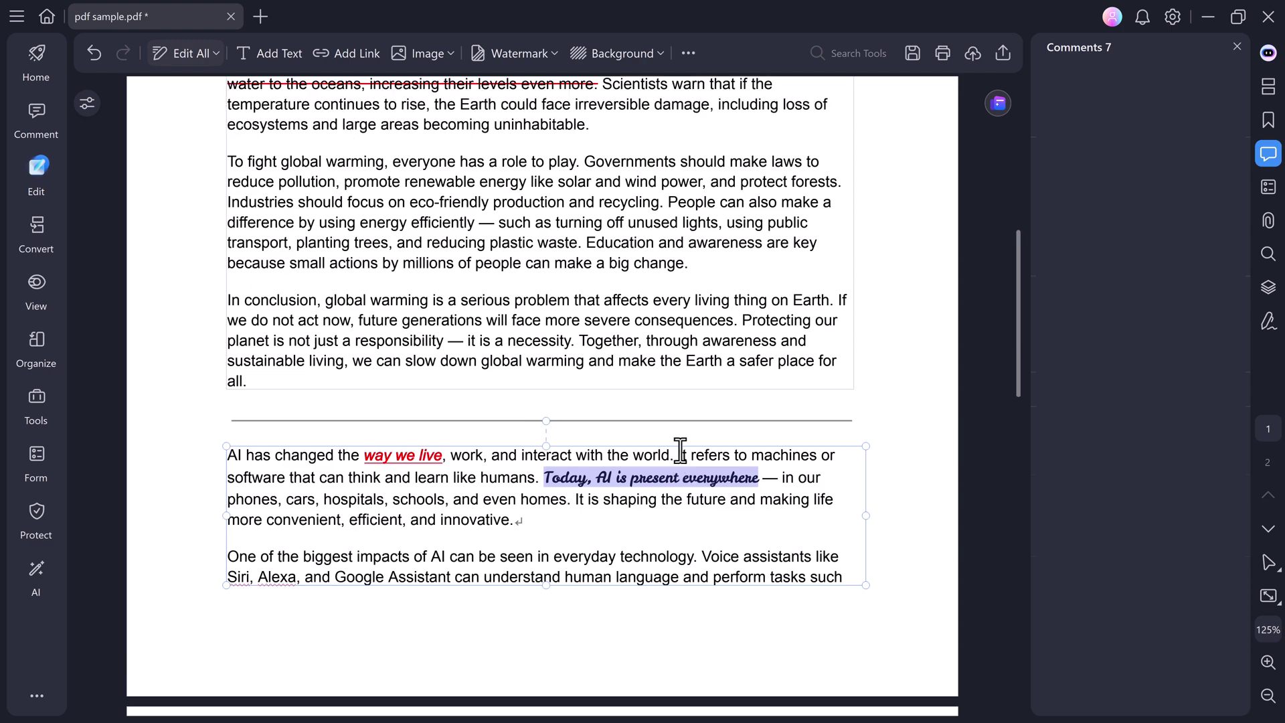
Apply an italic, light grey 'PDFelement' text watermark at 35% opacity.
scroll(680, 449, up, 2)
click(513, 53)
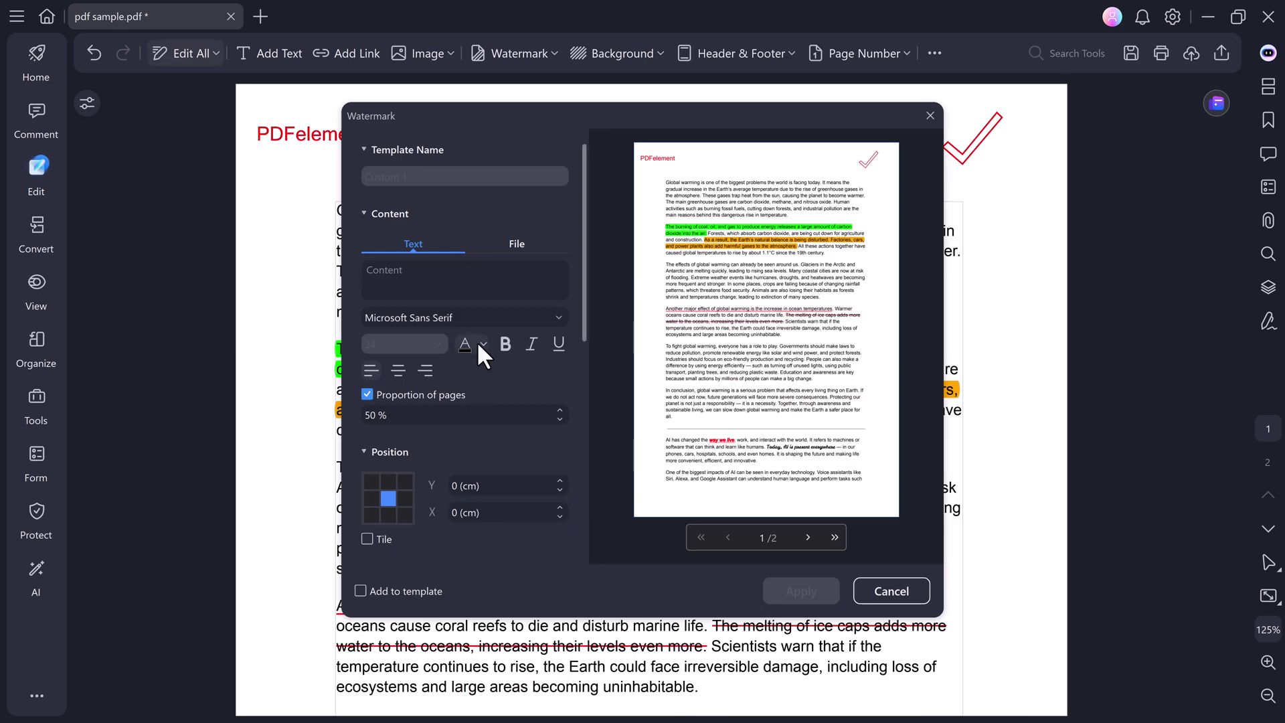
click(410, 277)
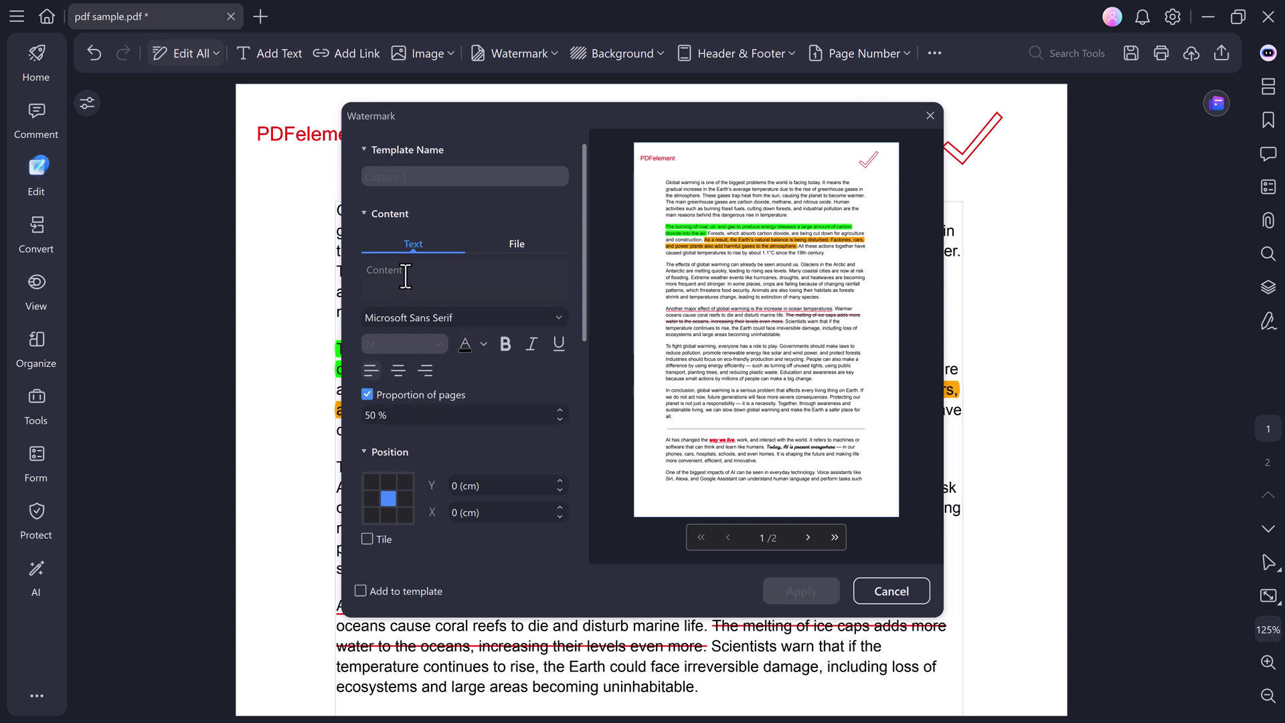
text(PDFelement)
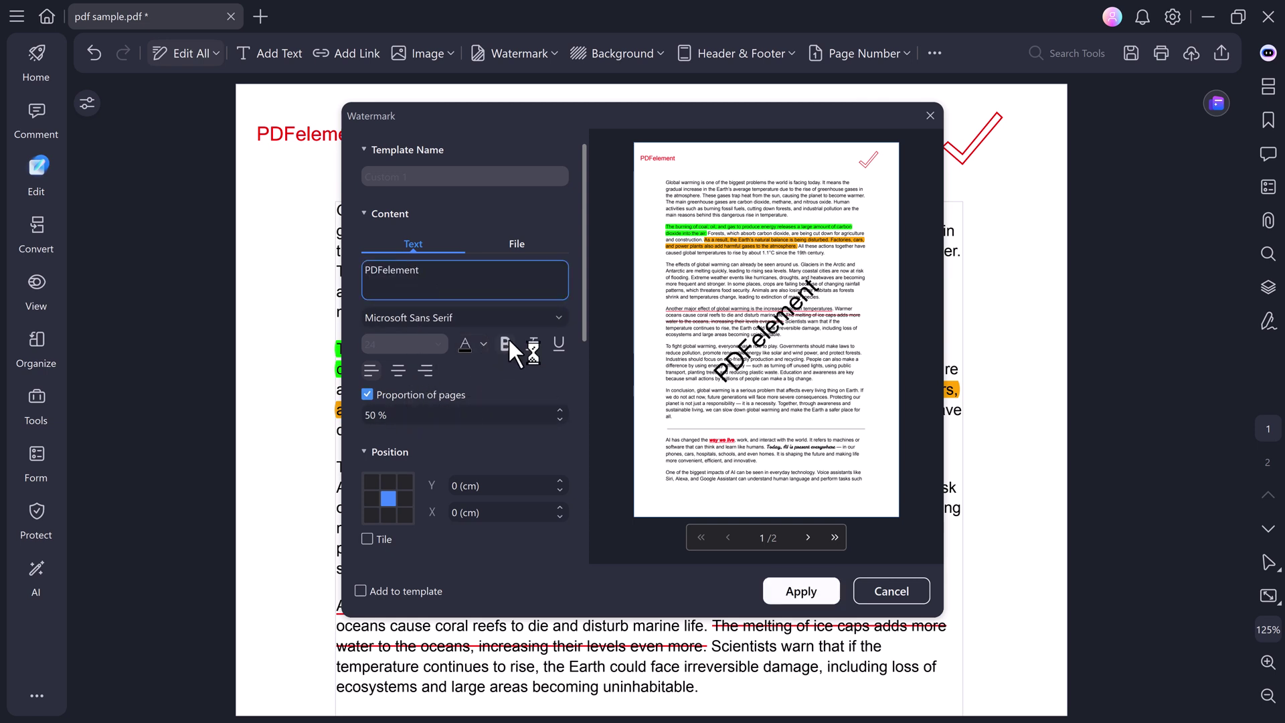
click(525, 343)
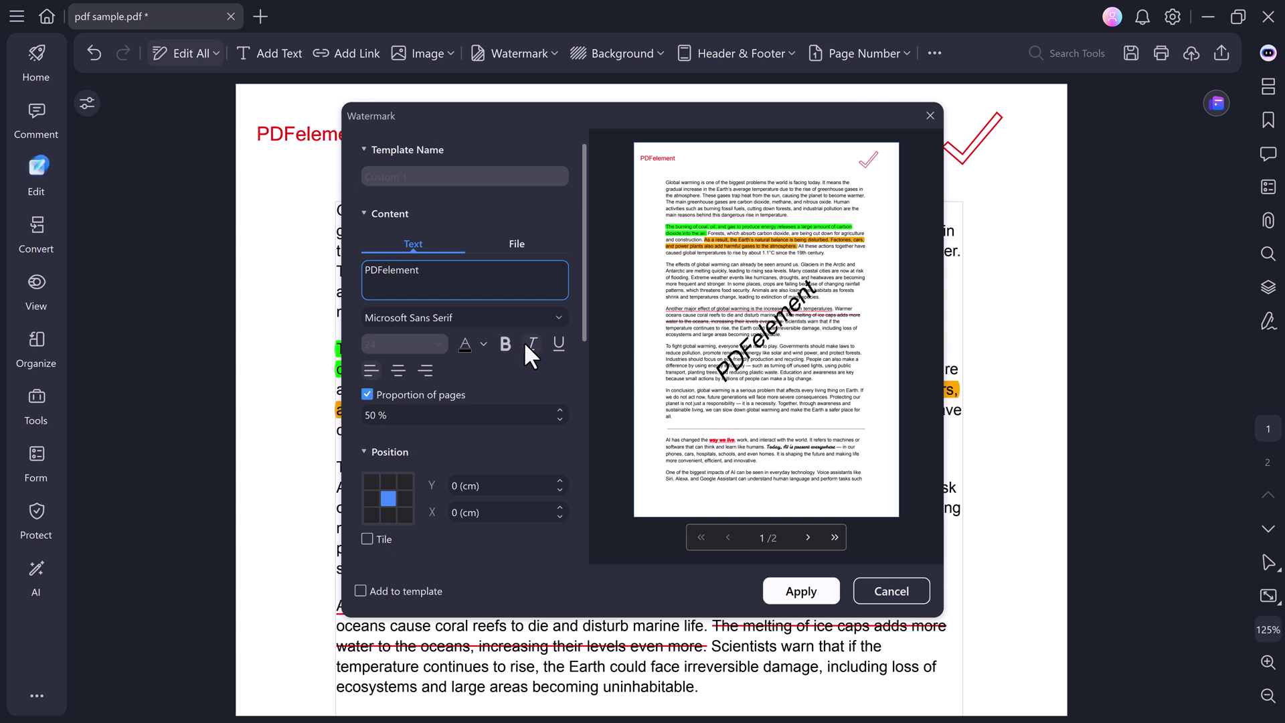
click(471, 347)
click(473, 415)
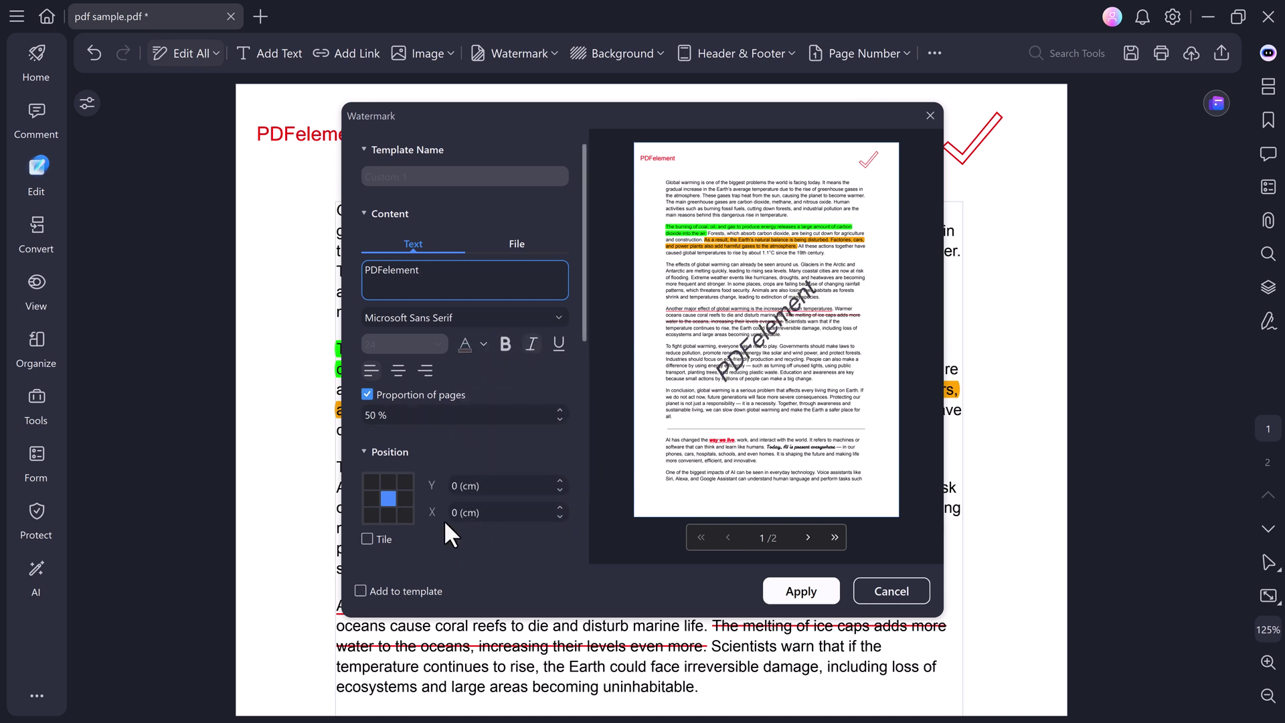
scroll(443, 519, down, 3)
click(444, 448)
drag(444, 450, 427, 452)
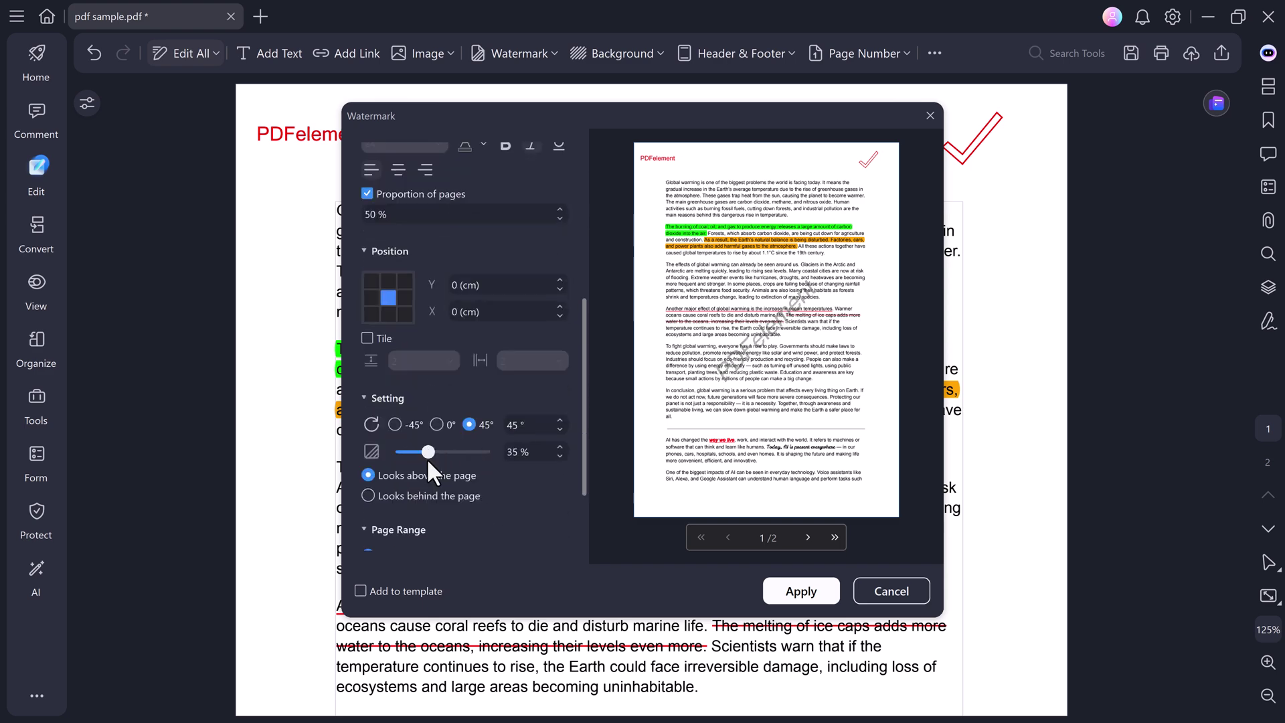
scroll(555, 504, down, 2)
click(797, 593)
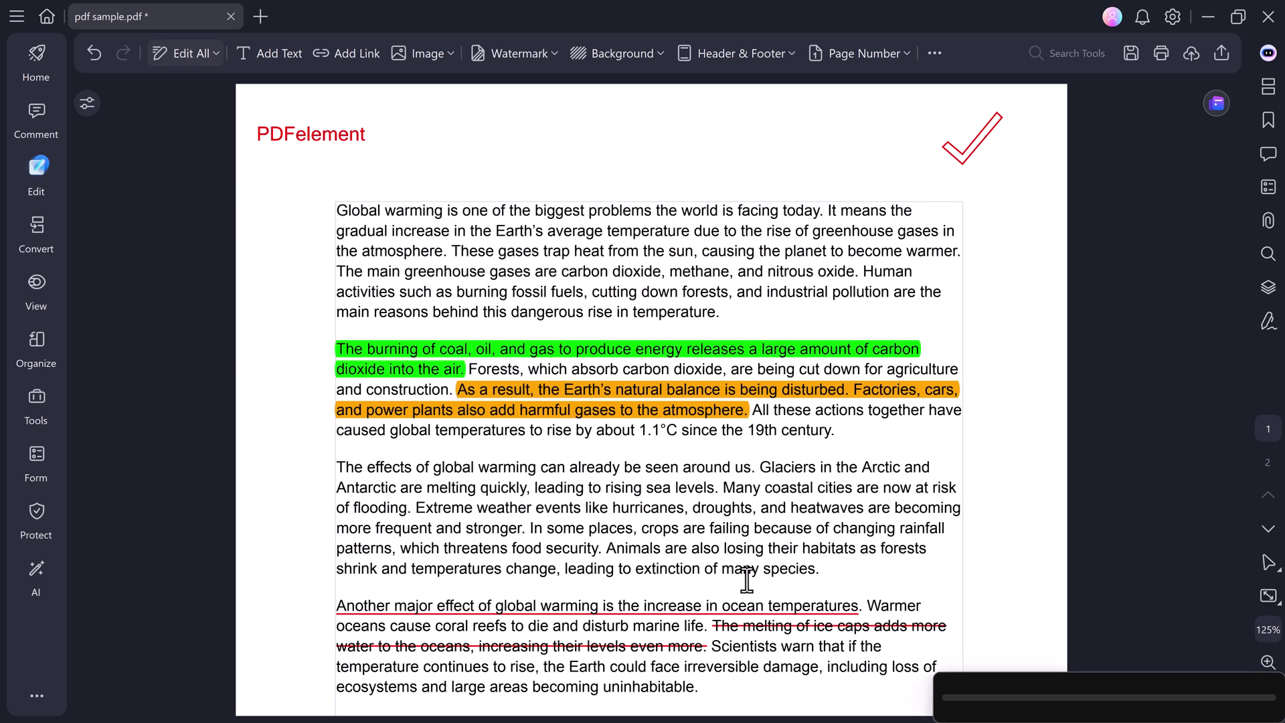
Scroll through the document to check the watermark on each page.
scroll(745, 579, down, 3)
scroll(745, 579, down, 6)
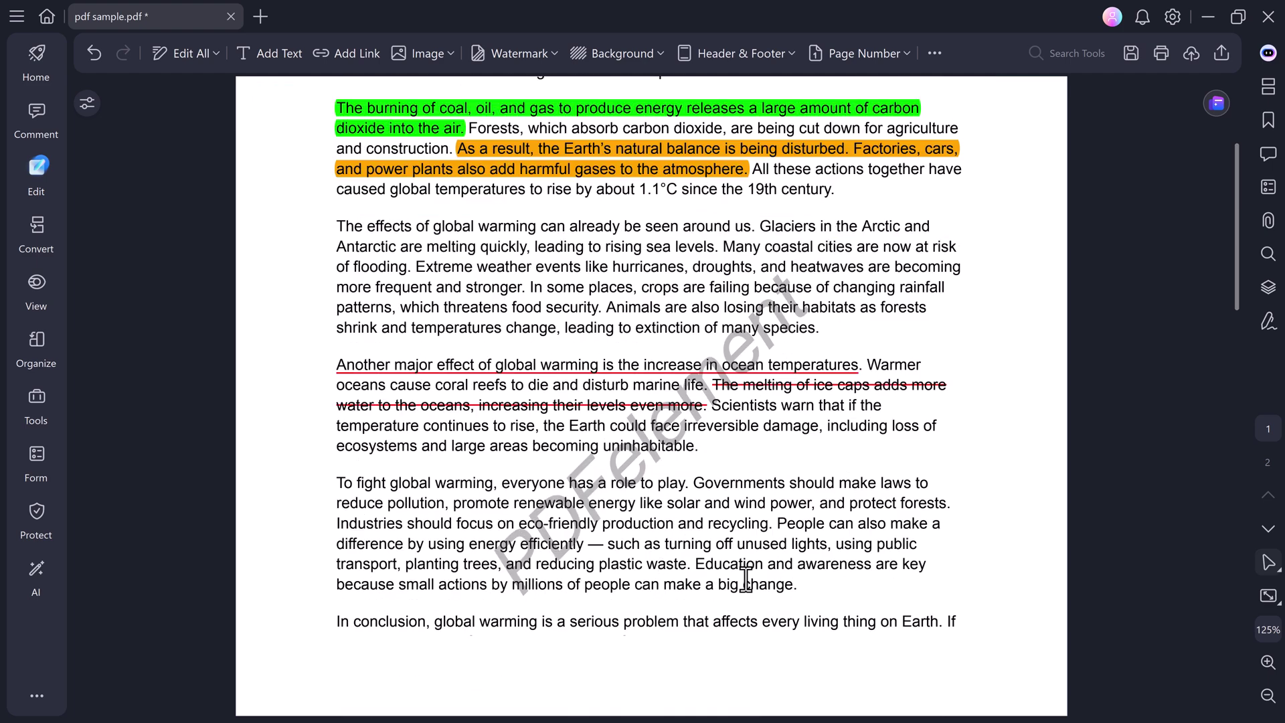
scroll(745, 579, down, 7)
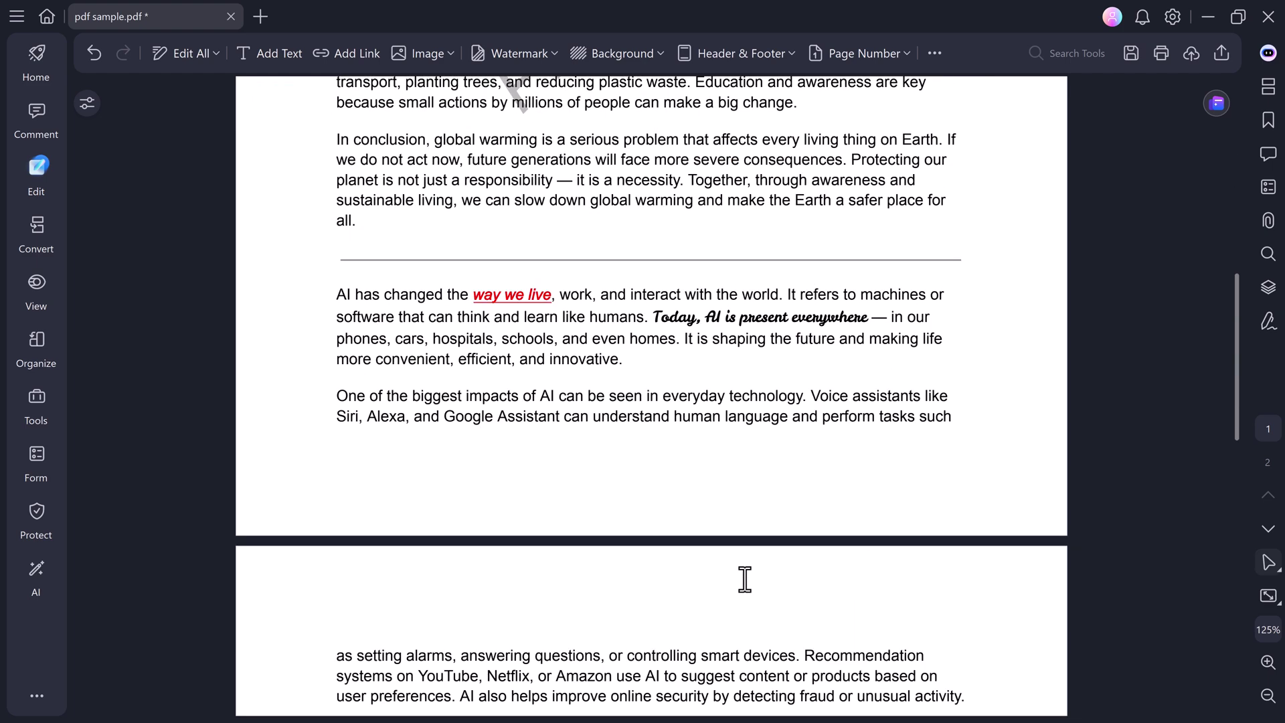
scroll(744, 579, down, 4)
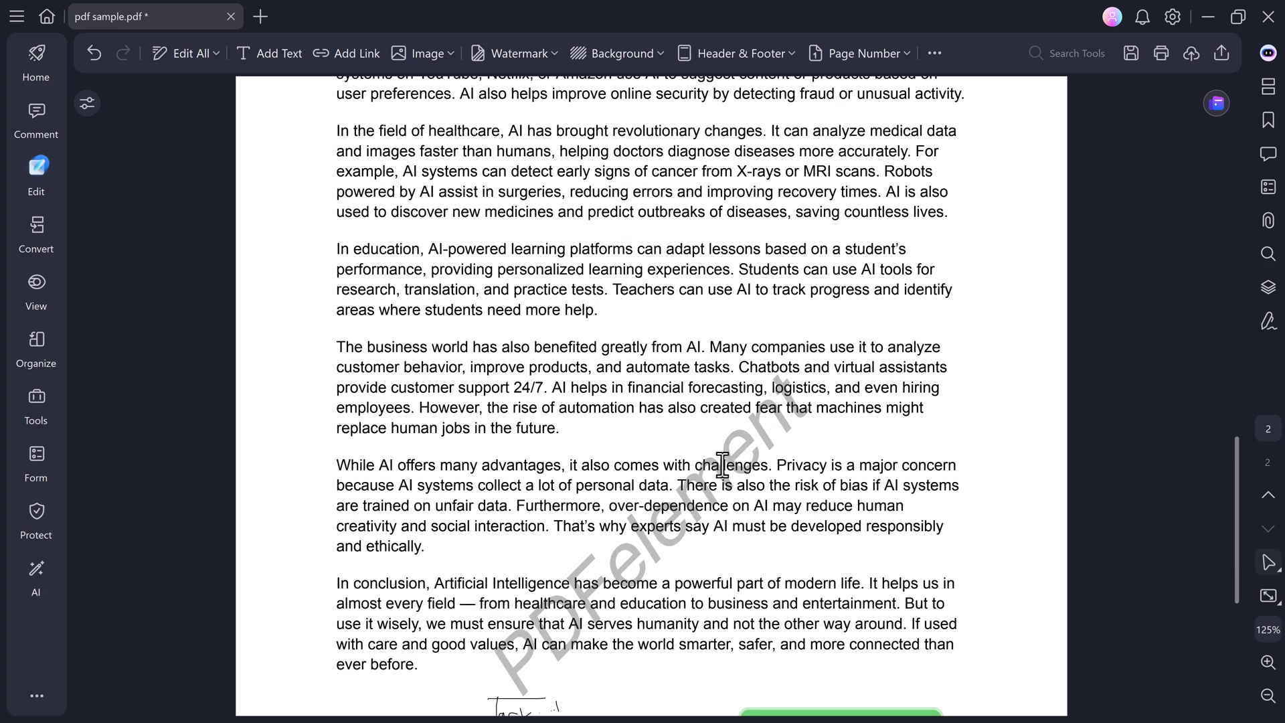
scroll(722, 466, up, 20)
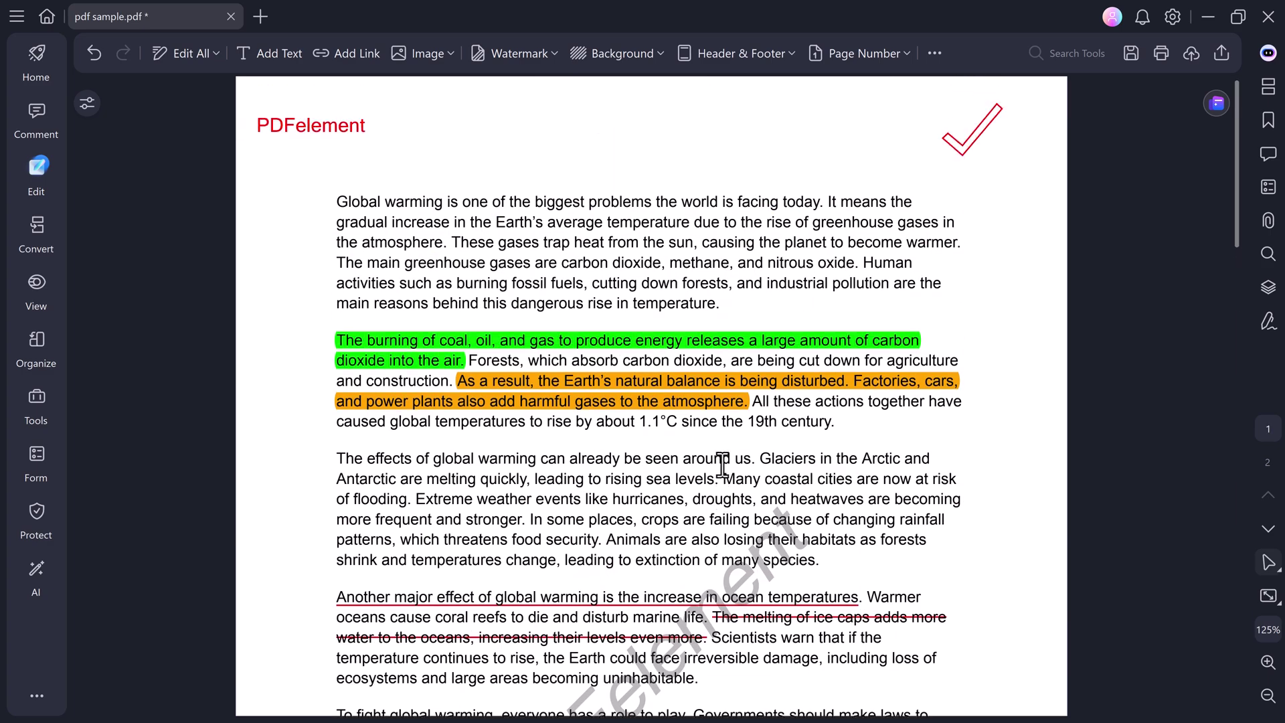
click(37, 395)
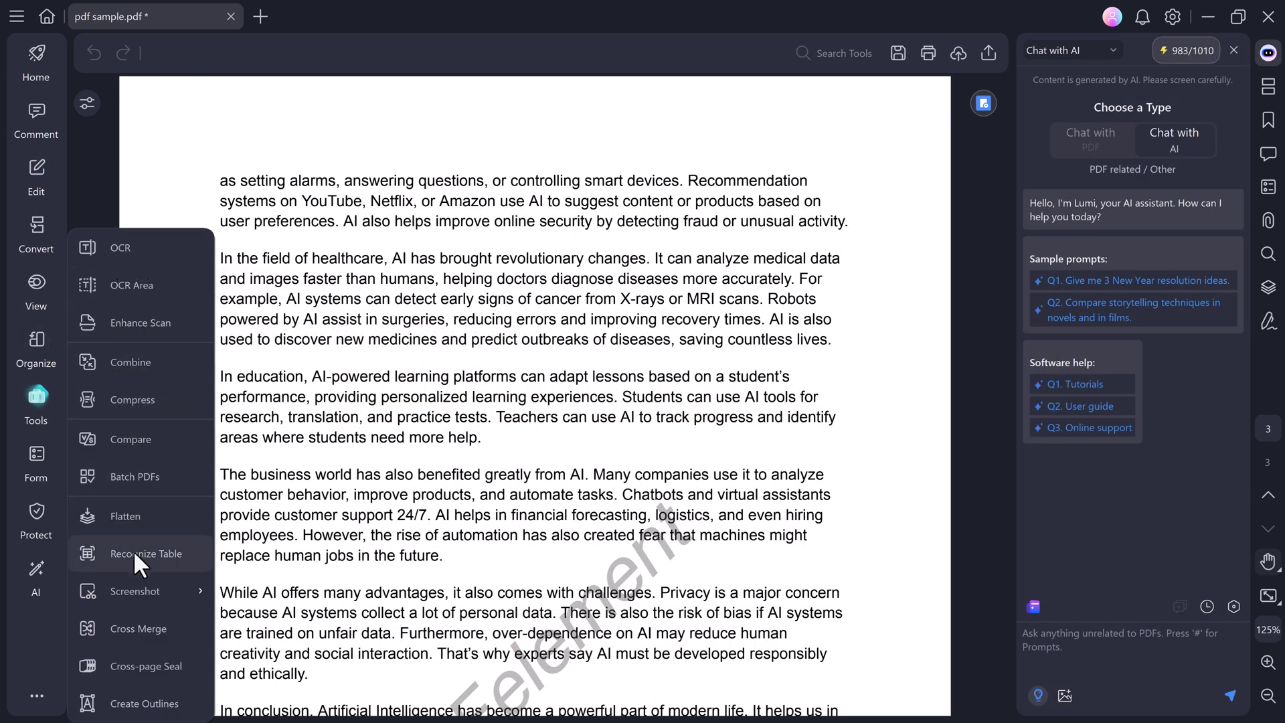
Open the Protect options under Tools > Form to reveal Encrypt and the redaction tools.
click(36, 459)
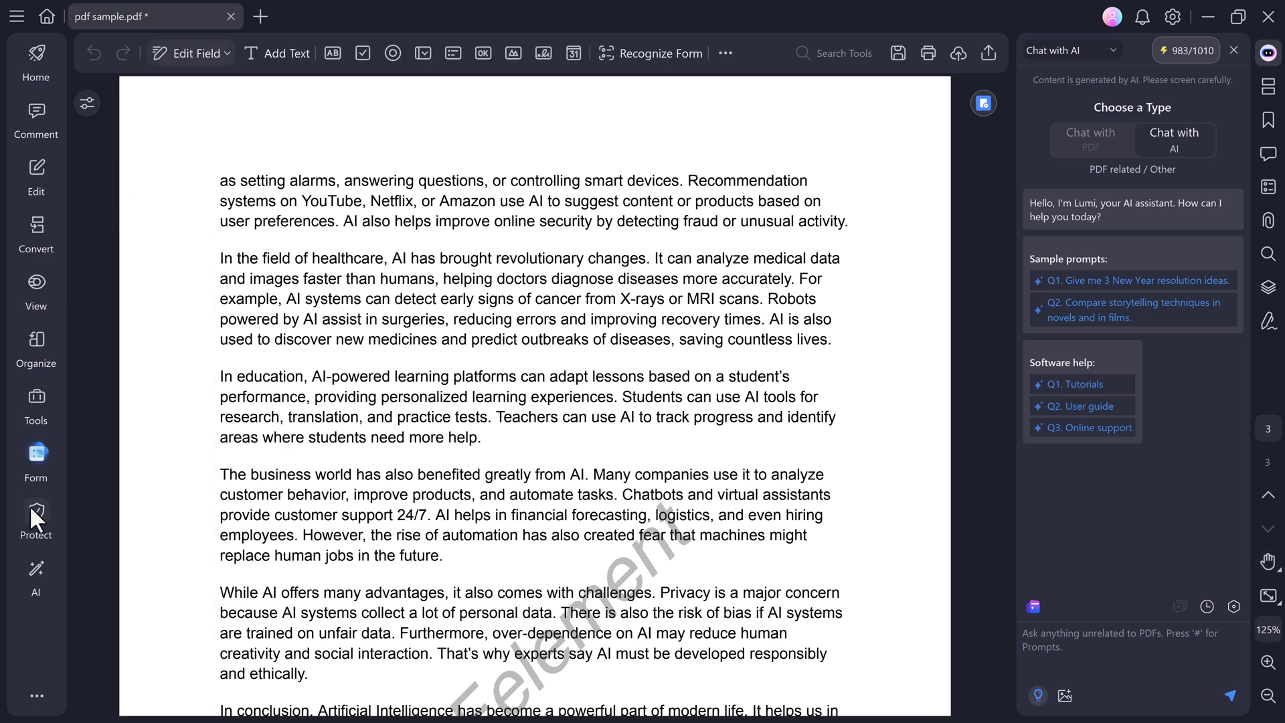
click(30, 505)
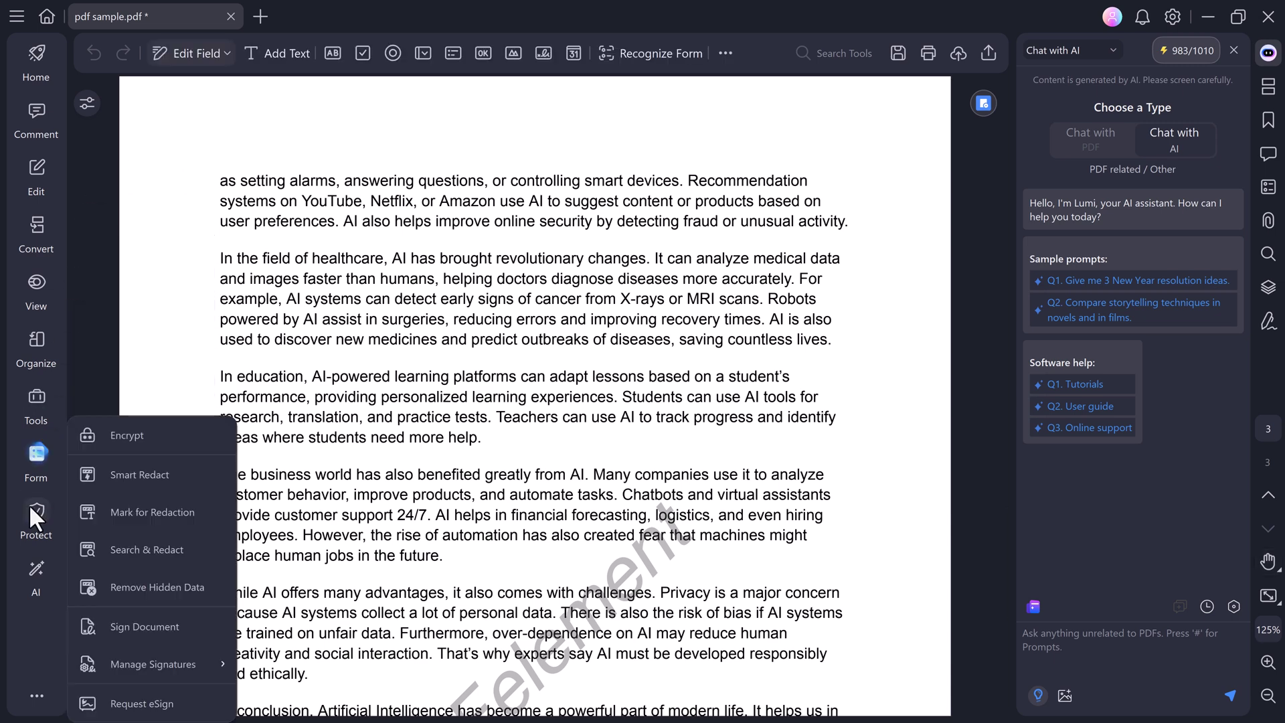
Encrypt the PDF with an open password and a permission password using 256-bit AES, then list the AI tools.
click(119, 435)
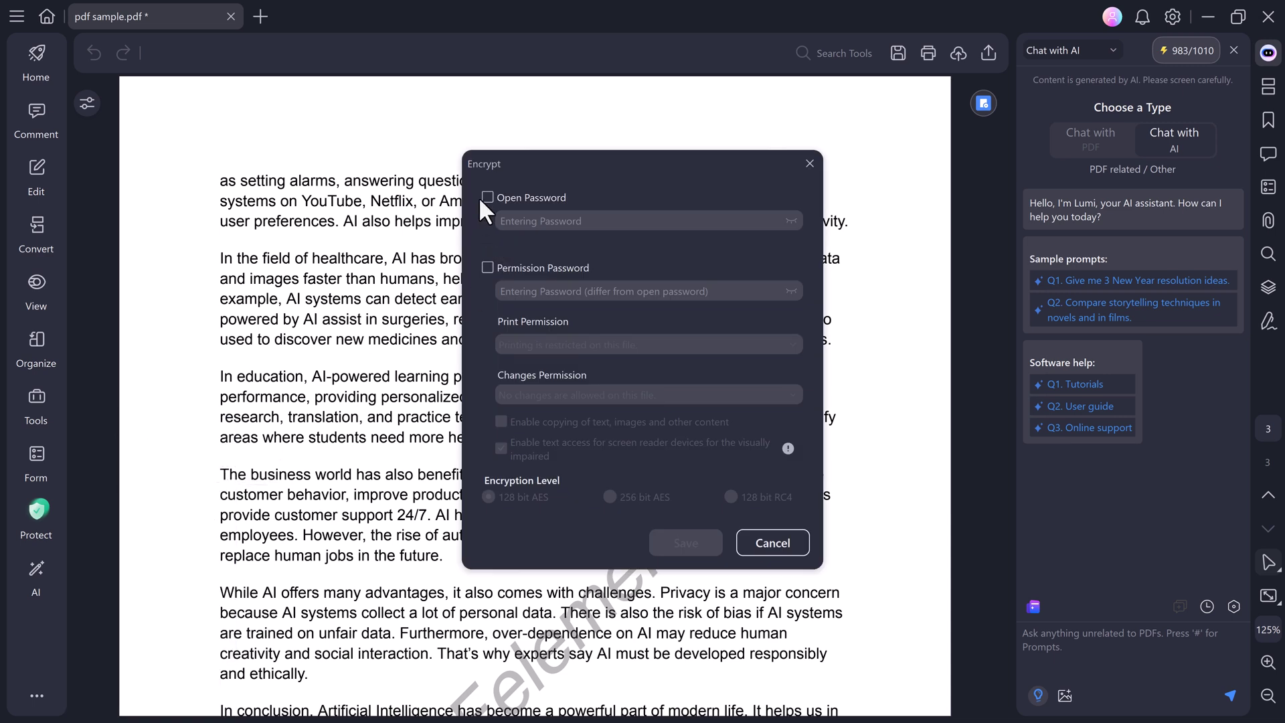
click(487, 197)
click(565, 221)
text(12)
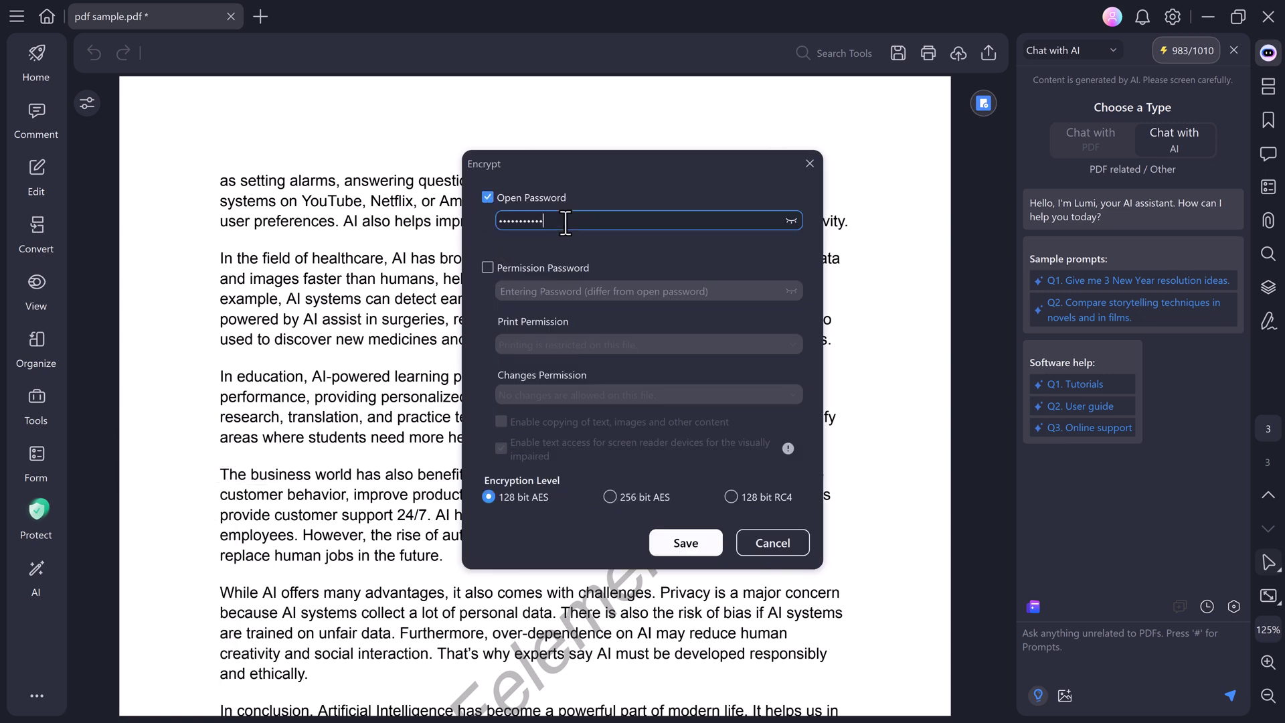
click(487, 267)
click(570, 292)
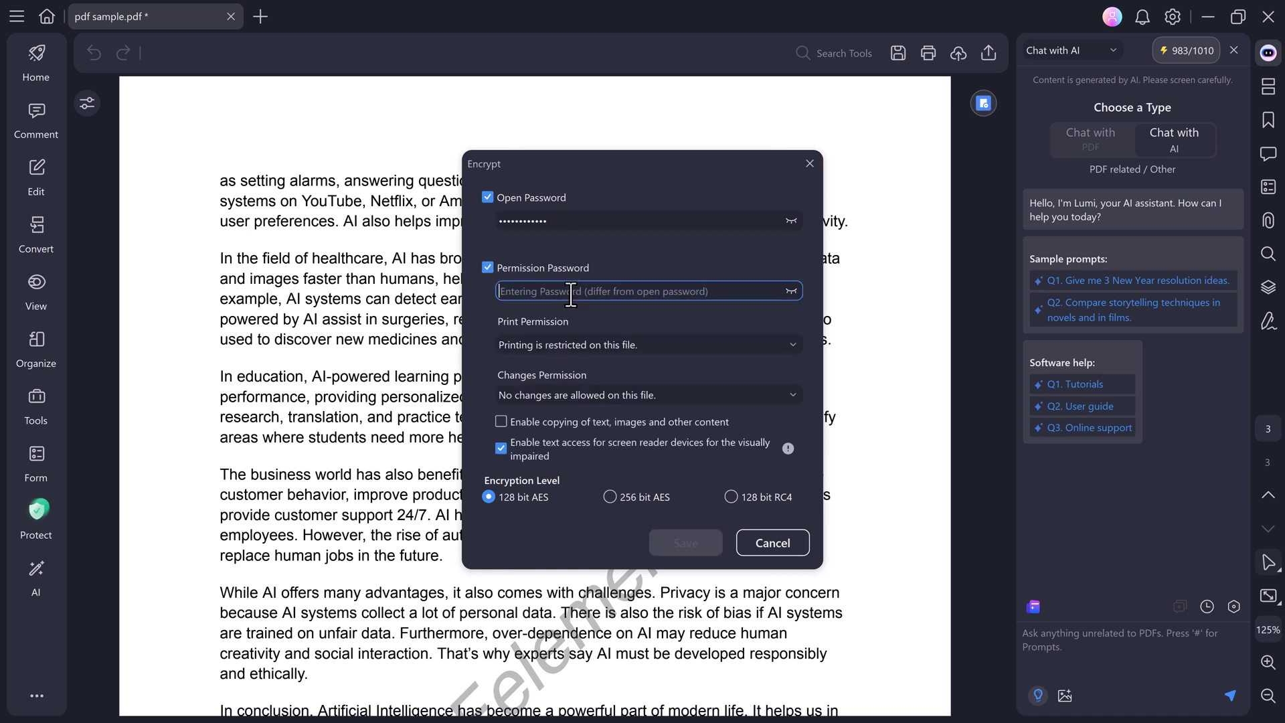
text(1)
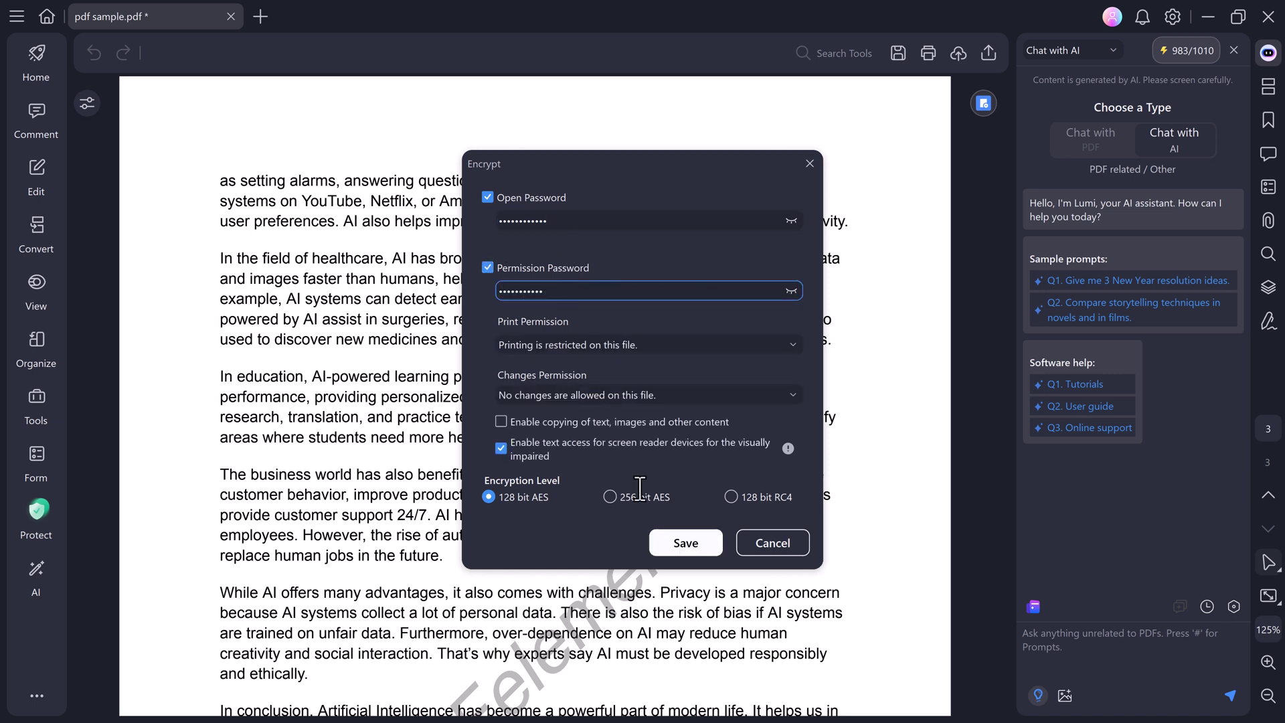
text(2)
click(640, 494)
click(809, 162)
click(32, 571)
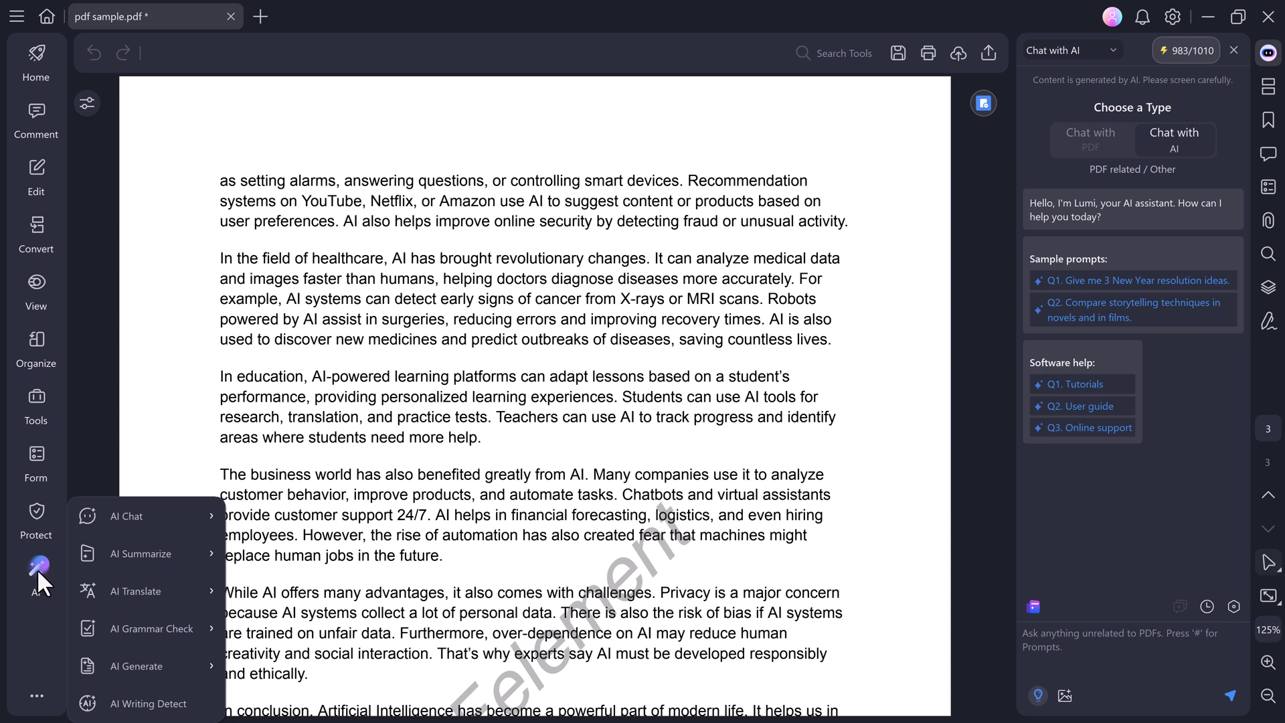
Bring up the AI Summarize and AI Chat submenus in the AI tools list.
mouse_move(130, 548)
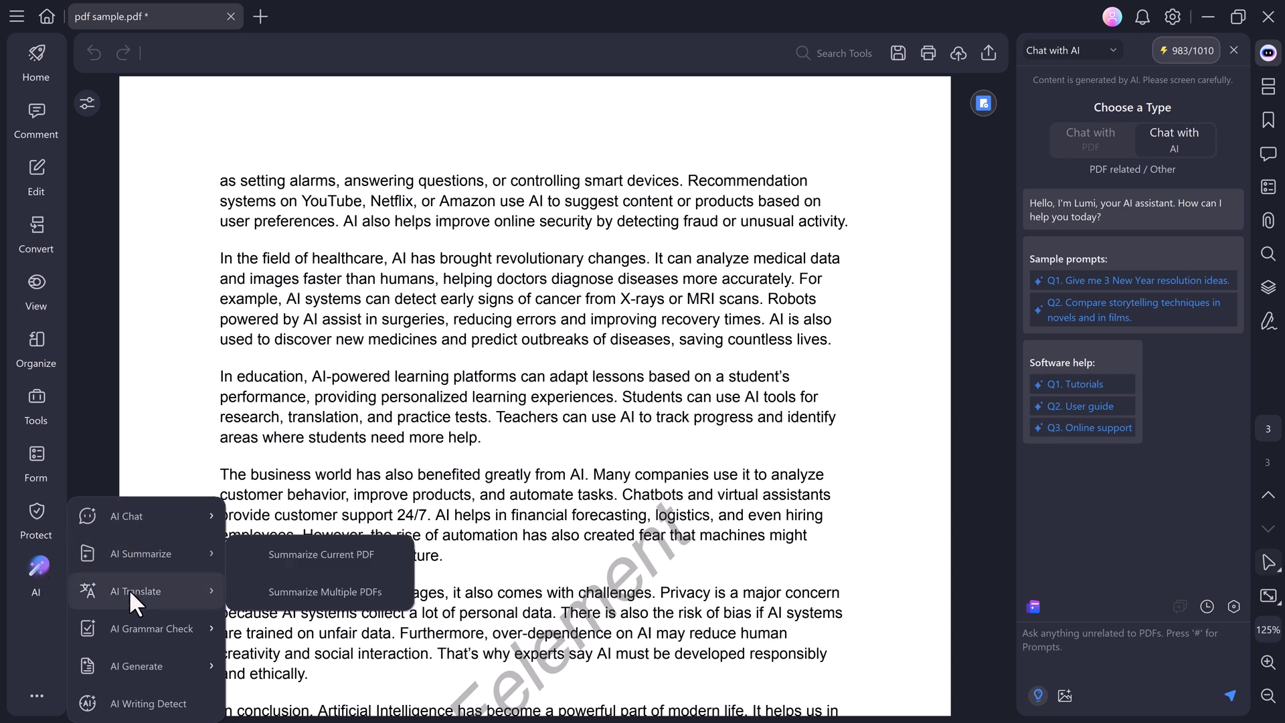
mouse_move(125, 512)
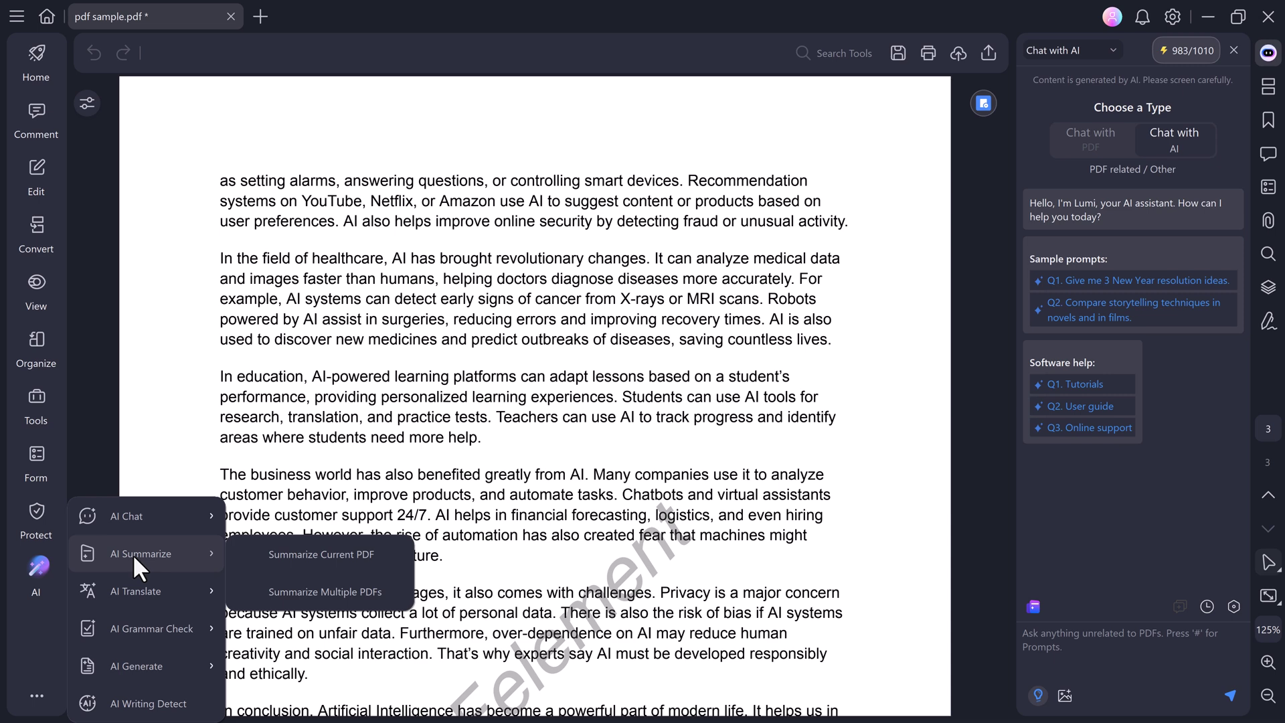
Save and AI-summarize the current PDF, then ask what role technology plays against climate change.
click(284, 553)
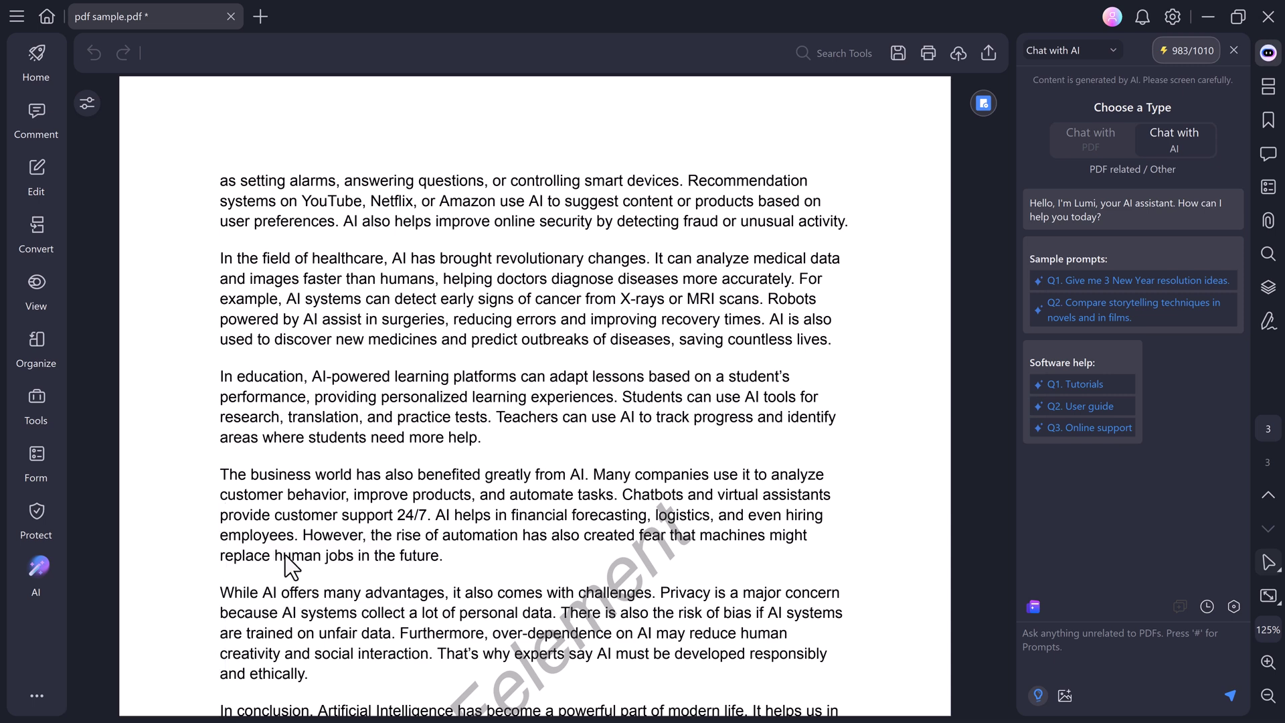
click(678, 411)
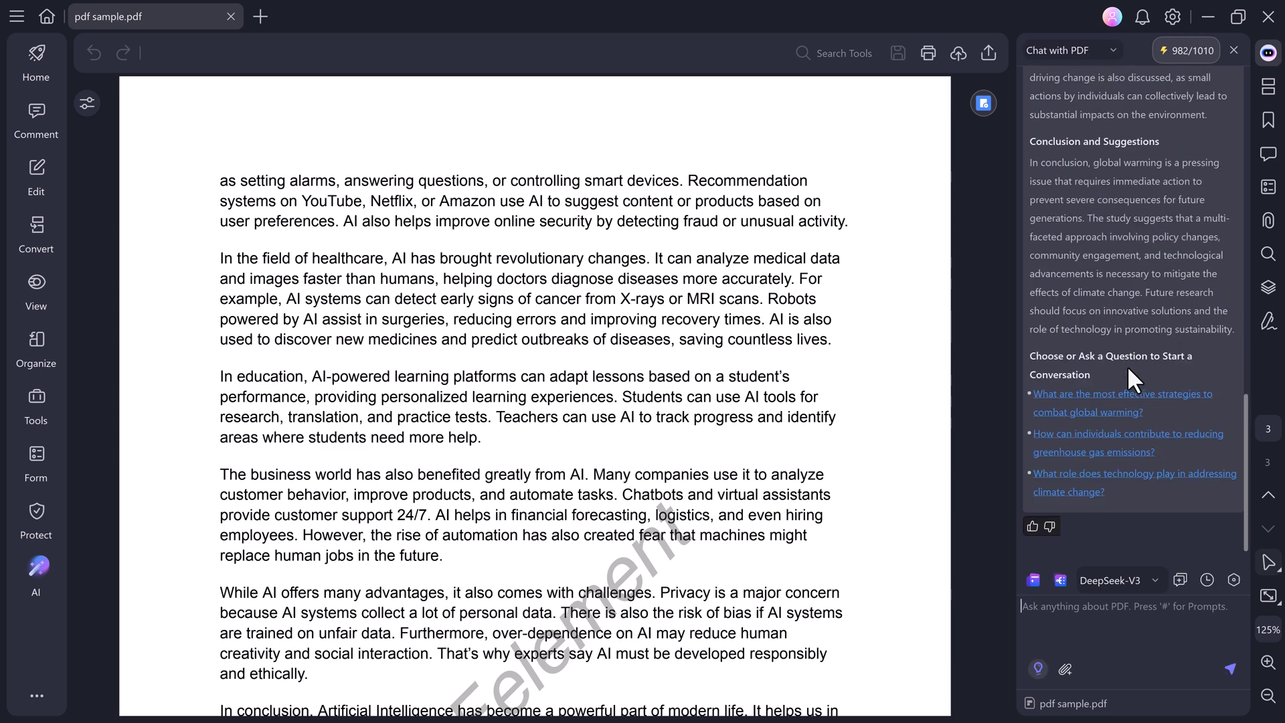
click(1098, 492)
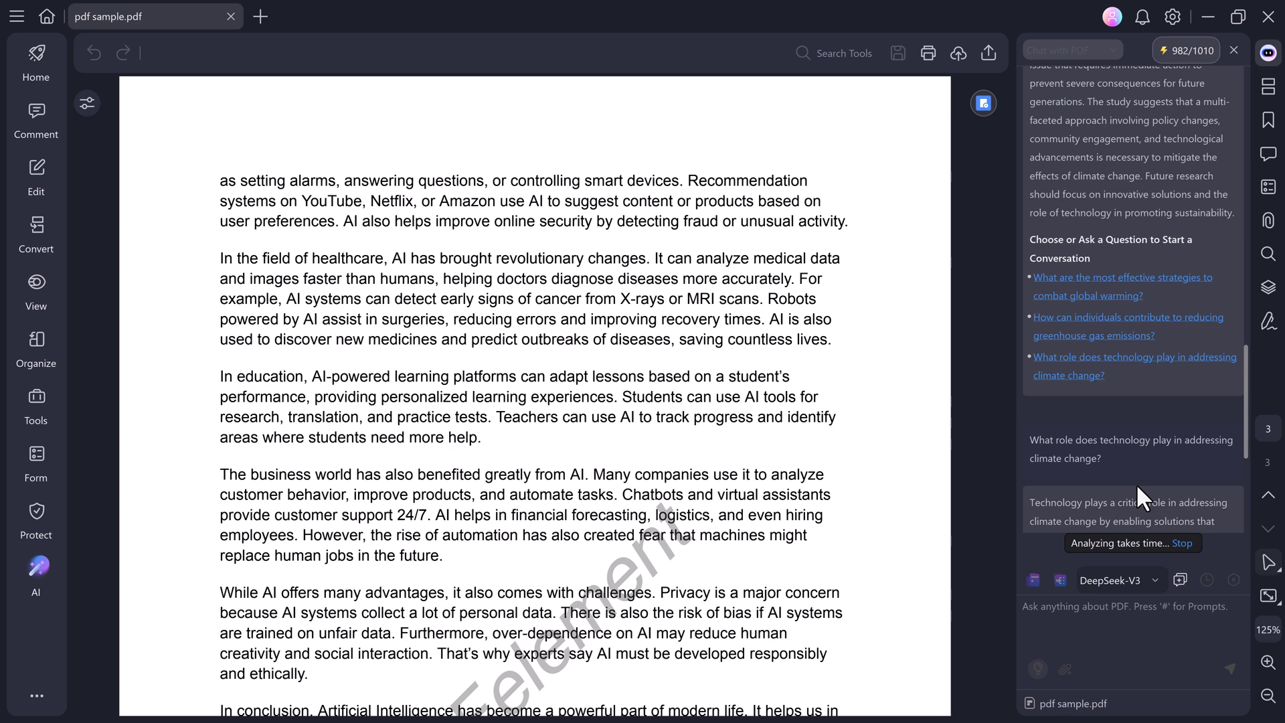
scroll(812, 526, down, 2)
click(34, 579)
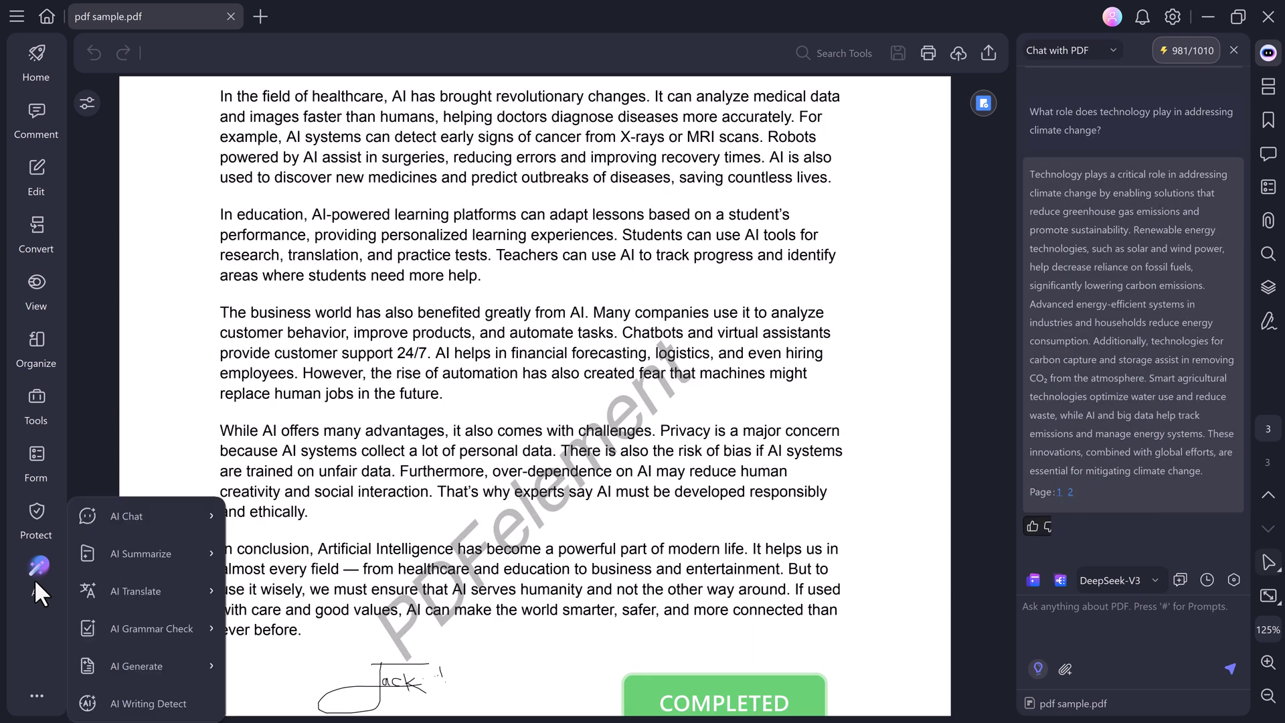
Translate the business world paragraph into Russian with the Word Translator.
mouse_move(184, 593)
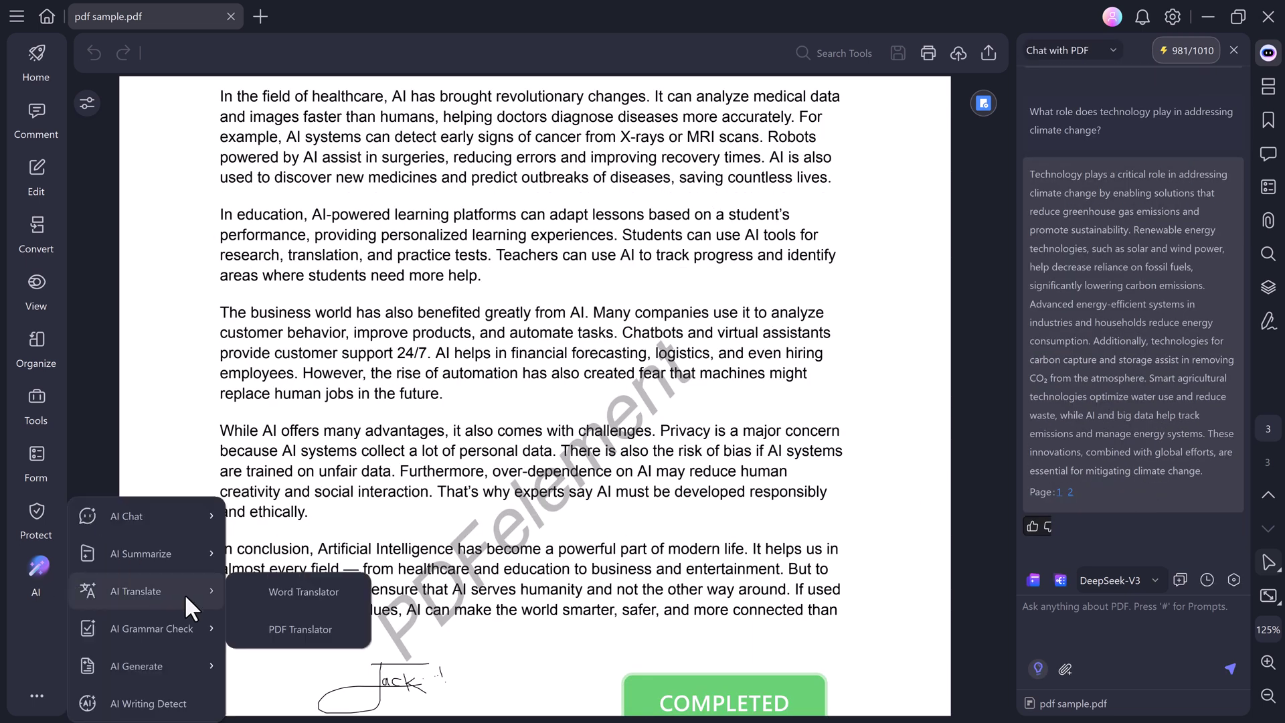
click(355, 592)
click(1234, 83)
scroll(1204, 152, down, 3)
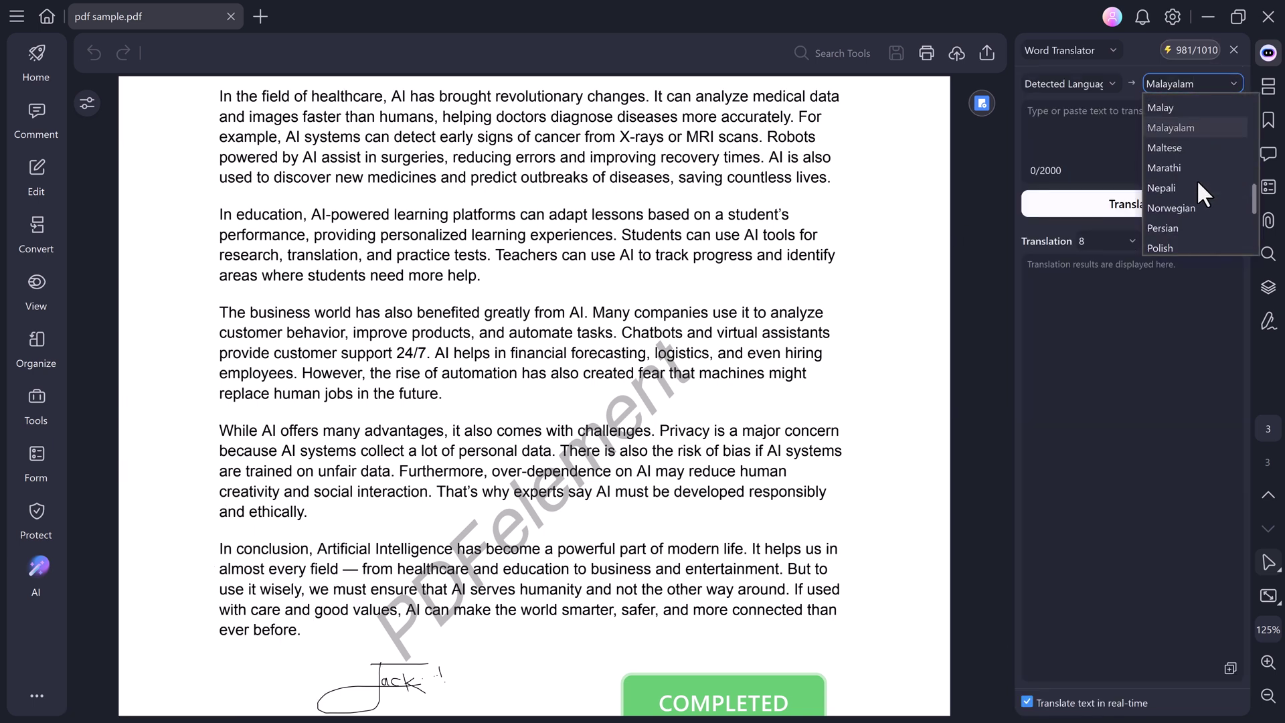
scroll(1173, 210, down, 2)
click(1166, 220)
mouse_move(219, 312)
mouse_down()
mouse_move(603, 375)
mouse_move(445, 395)
mouse_up()
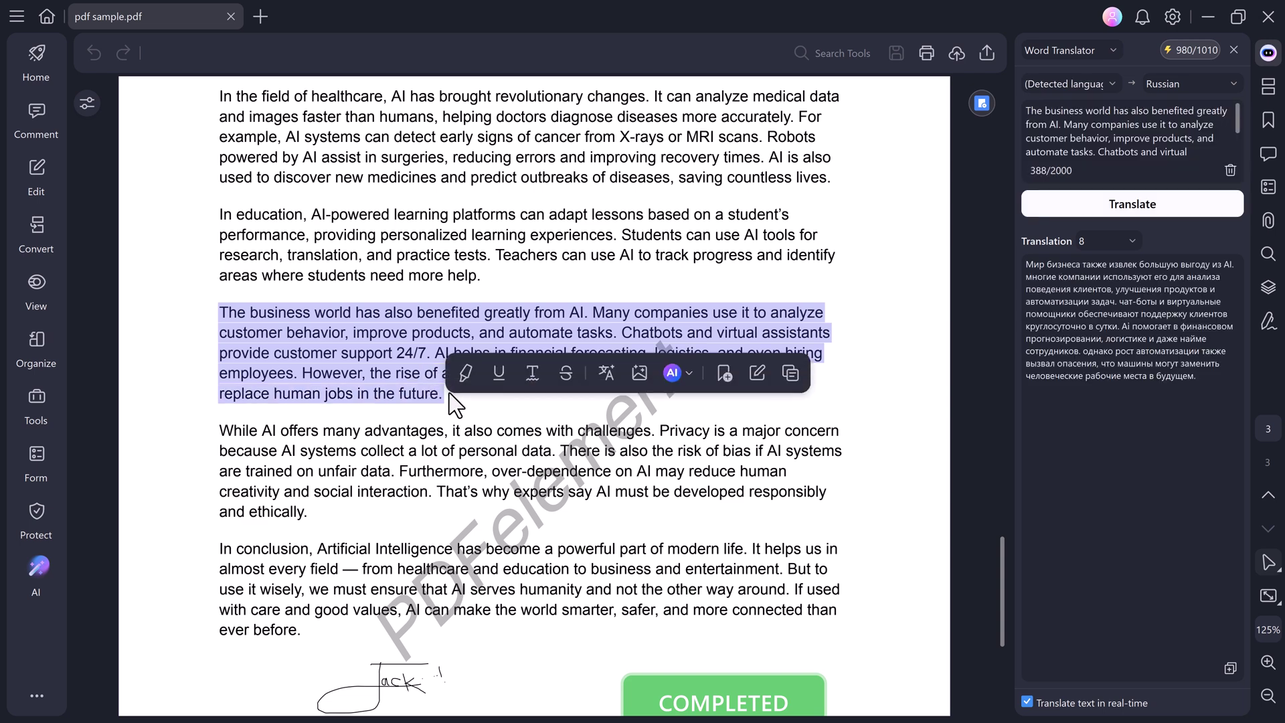
Clear the result and translate the 'While AI offers' paragraph into Korean.
click(1231, 170)
click(1191, 84)
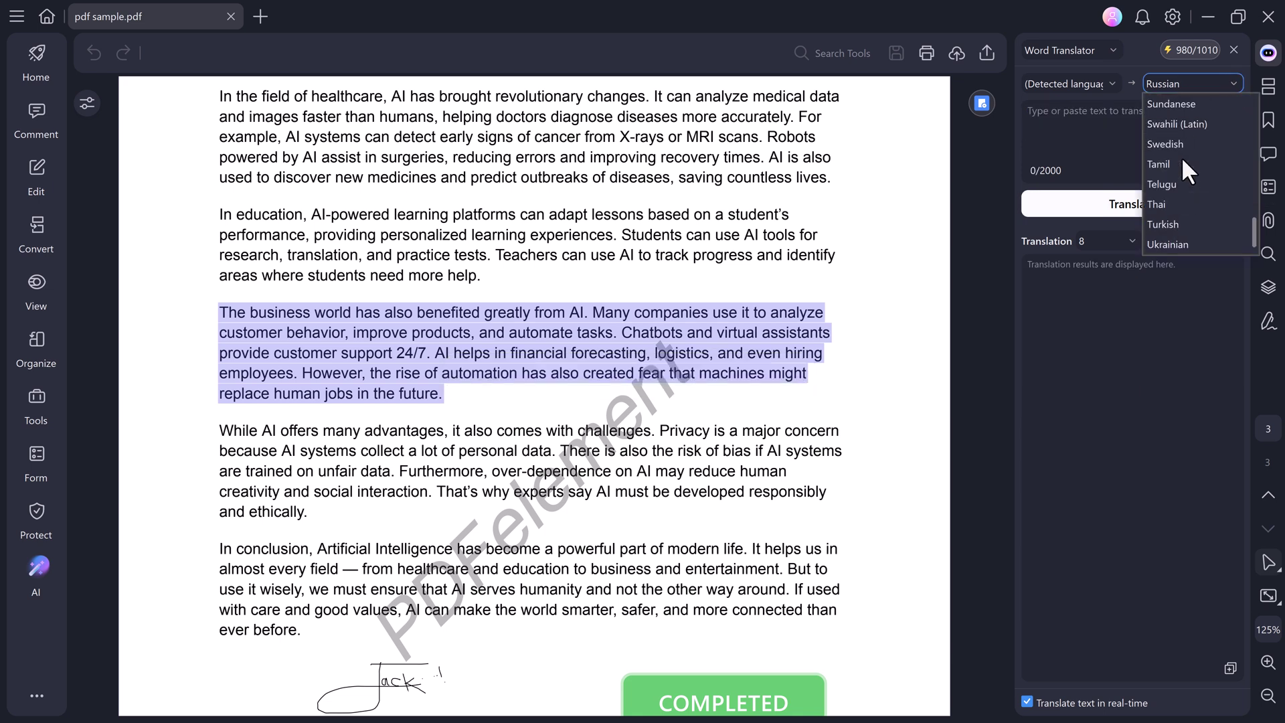
scroll(1173, 187, up, 10)
click(1171, 144)
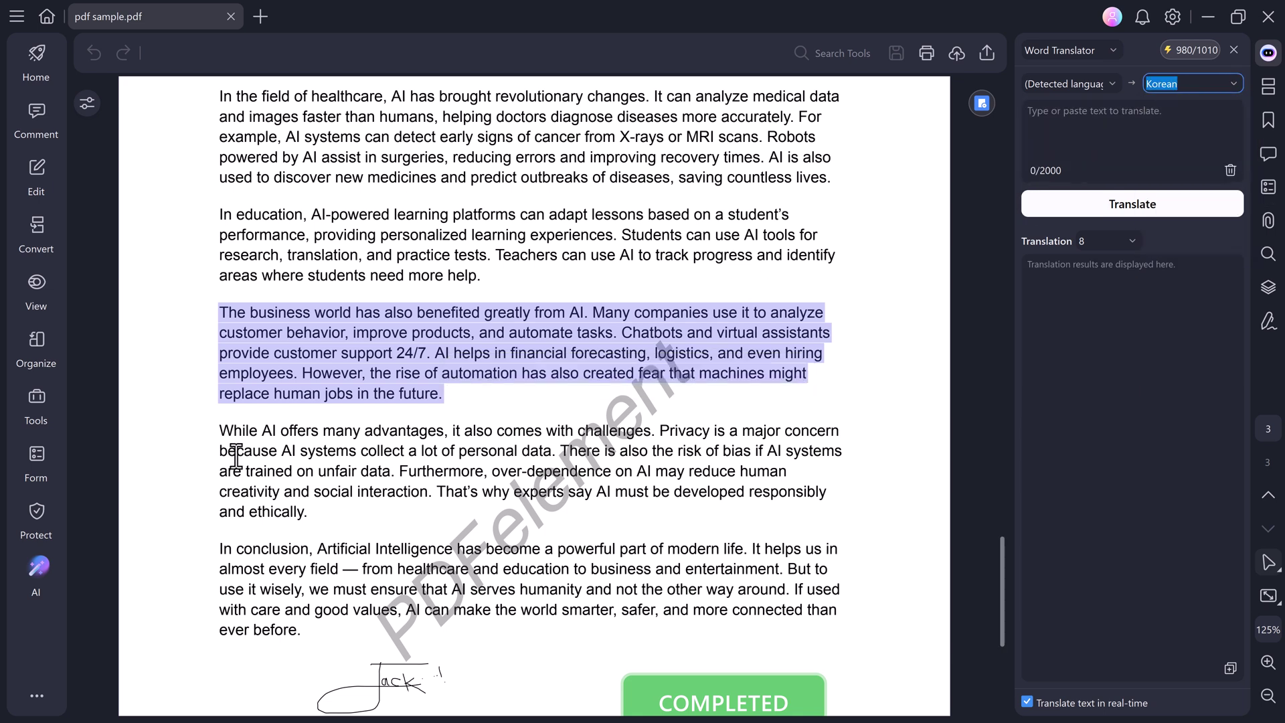
drag(218, 431, 308, 512)
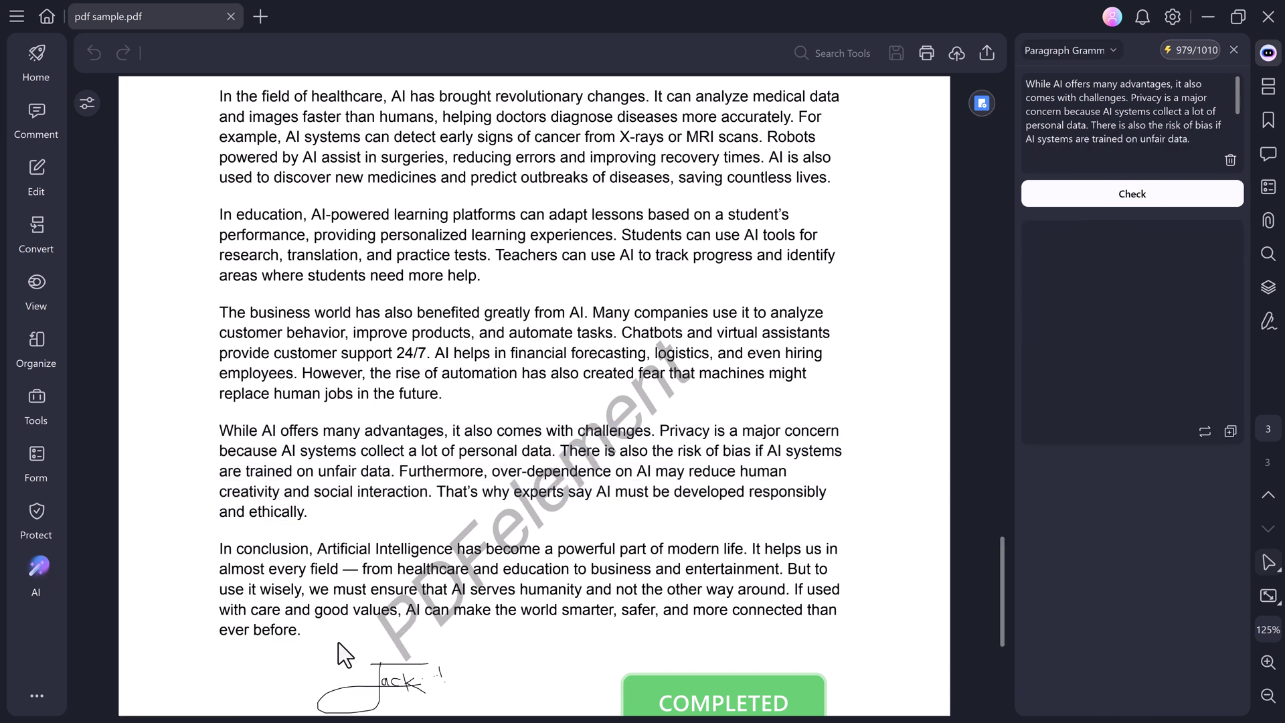
Grammar-check the 'While AI offers' paragraph, then the education and business world paragraphs together.
click(1155, 194)
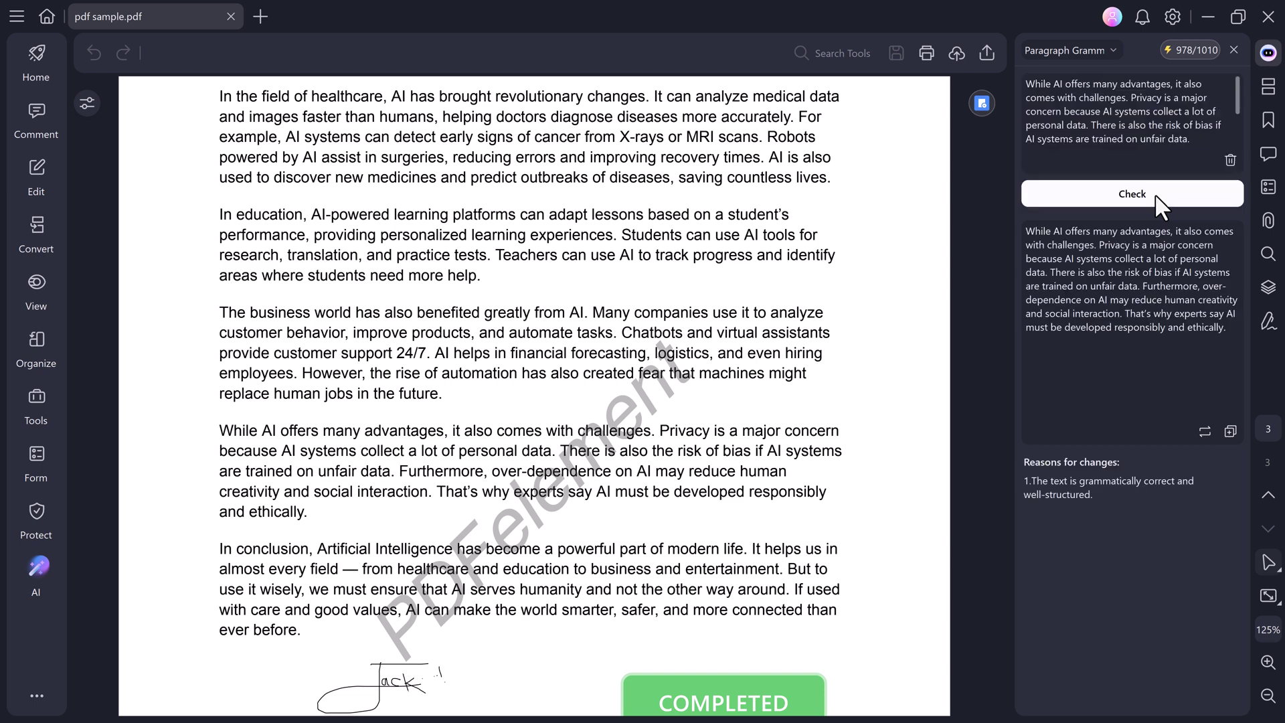
click(1230, 161)
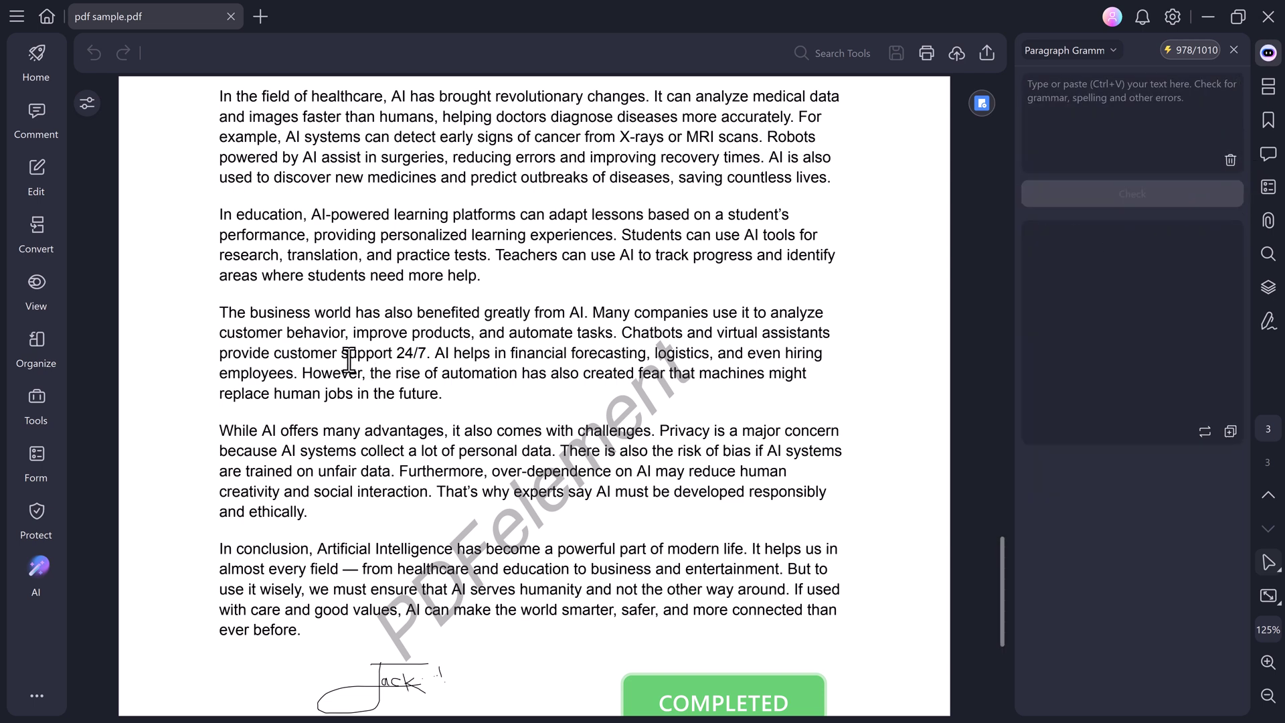
click(1090, 114)
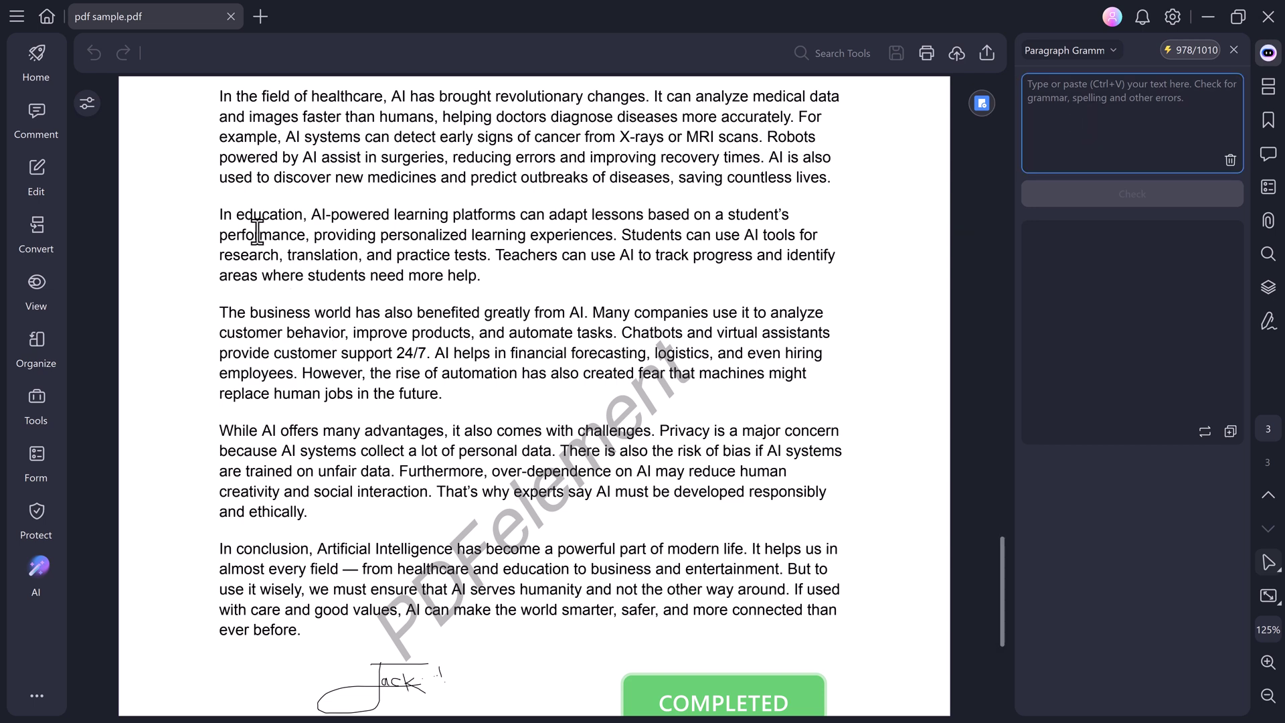
drag(219, 212, 443, 395)
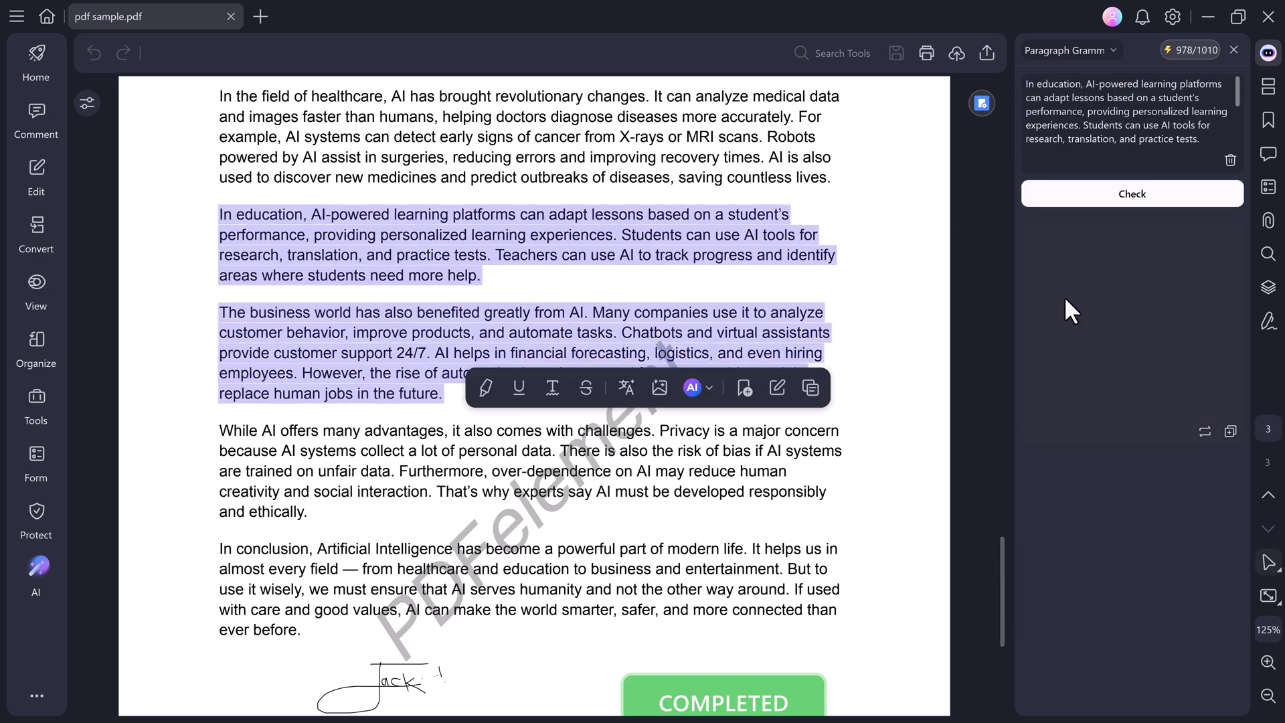
click(1111, 195)
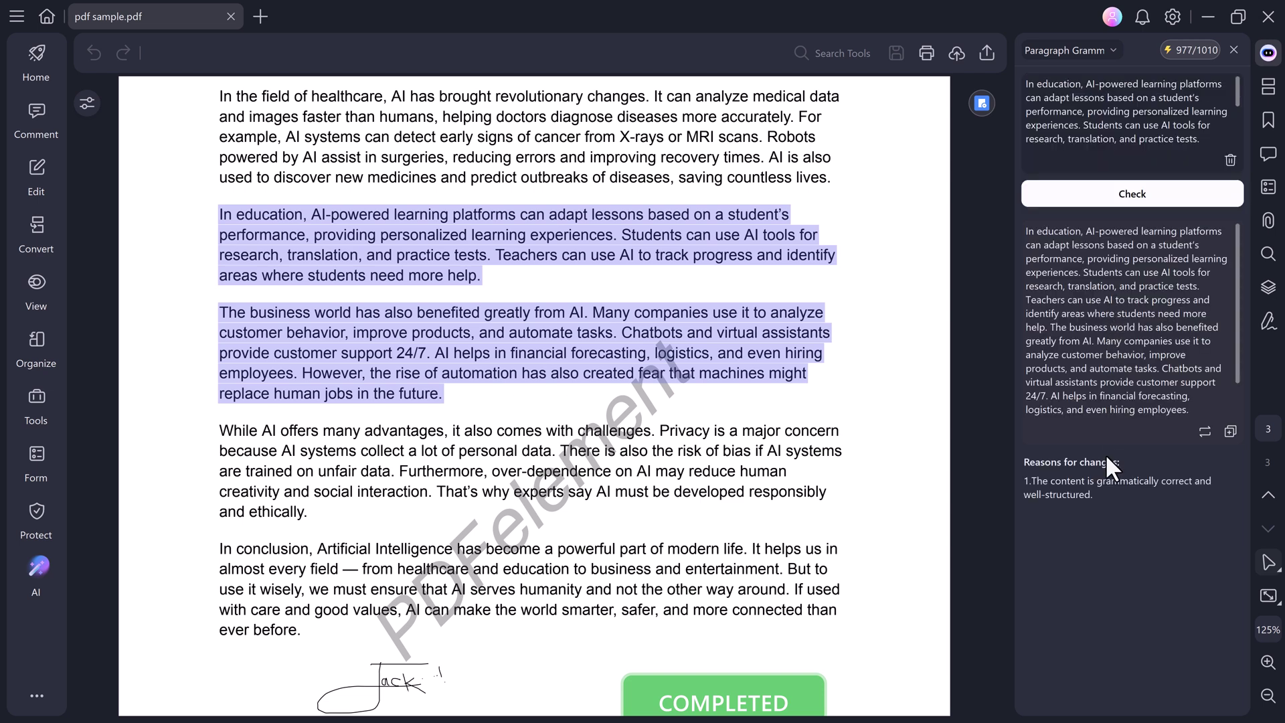
click(37, 566)
mouse_move(144, 660)
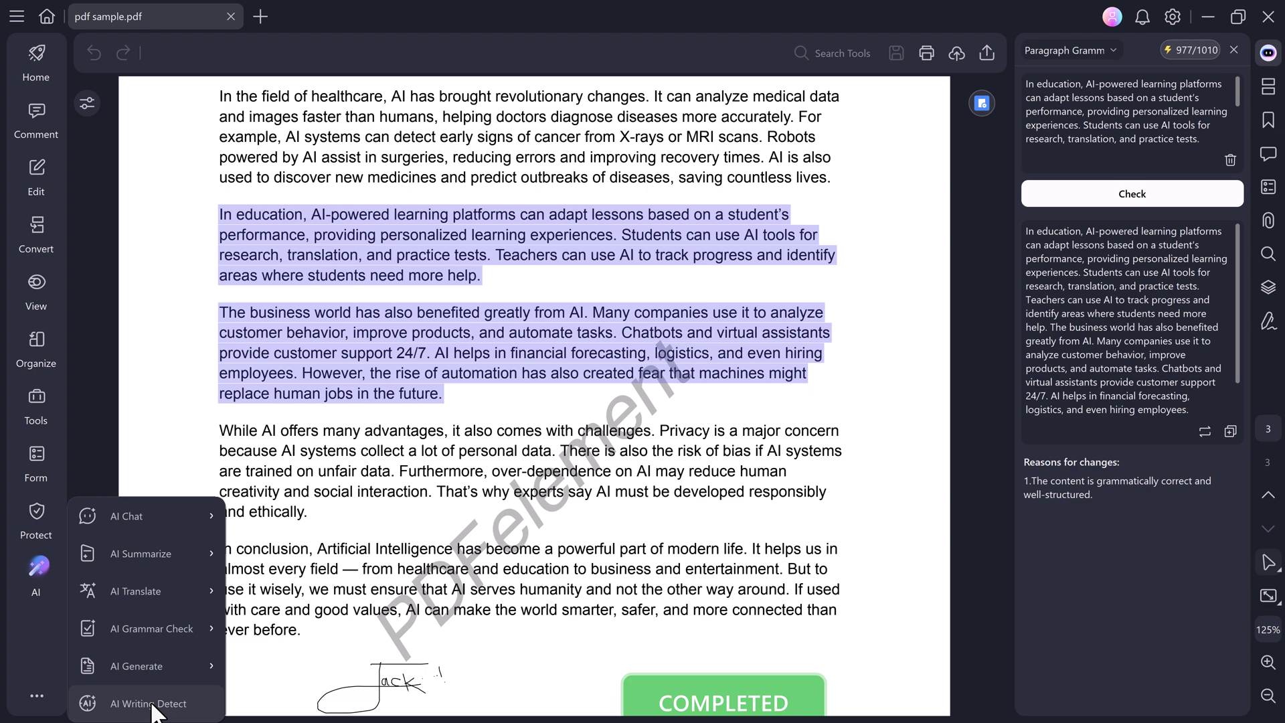
From Writing Detect, go to the PDFelement website and view its Edit, Convert, OCR, Create and E-Sign tool tabs.
click(153, 704)
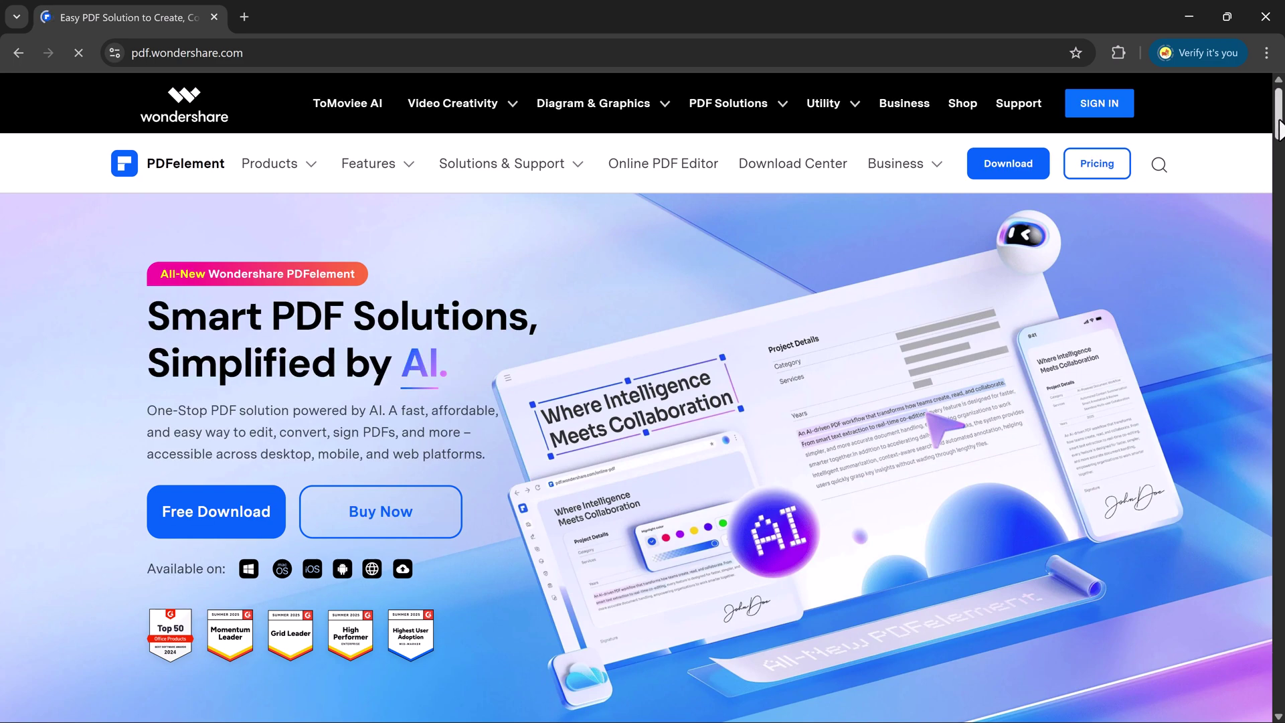
scroll(1247, 208, down, 9)
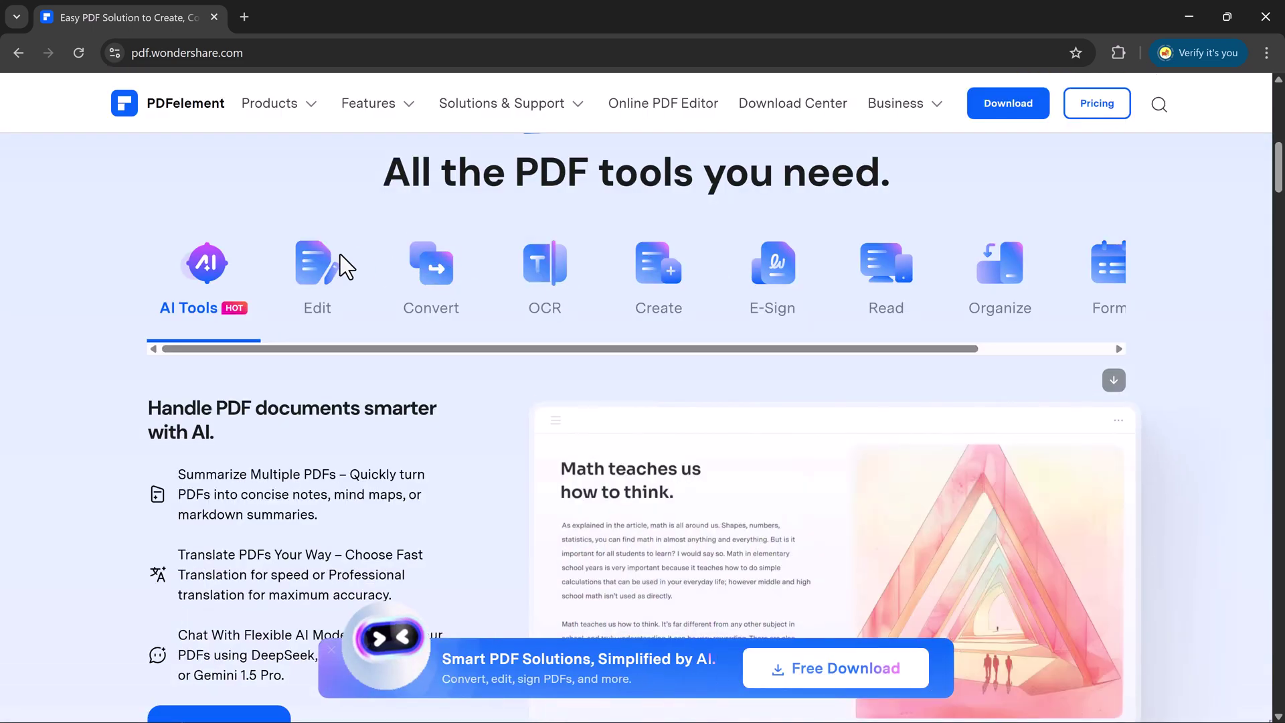
click(329, 278)
click(411, 279)
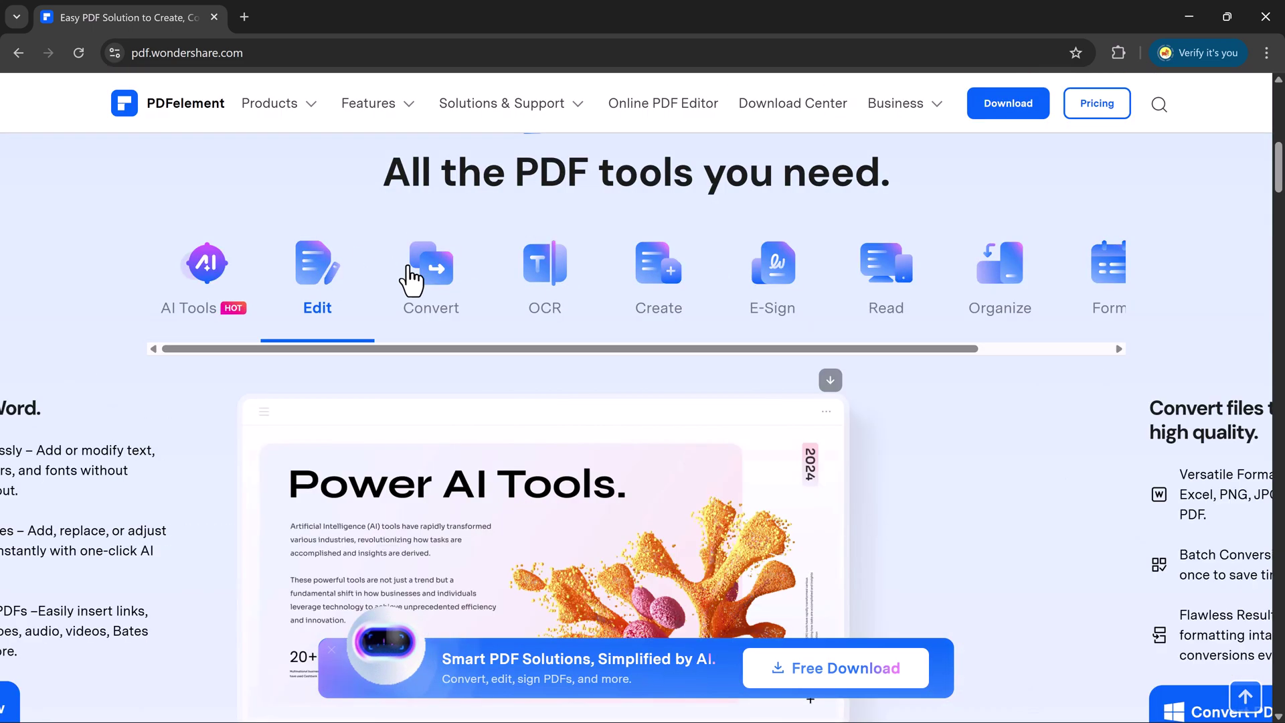
click(531, 279)
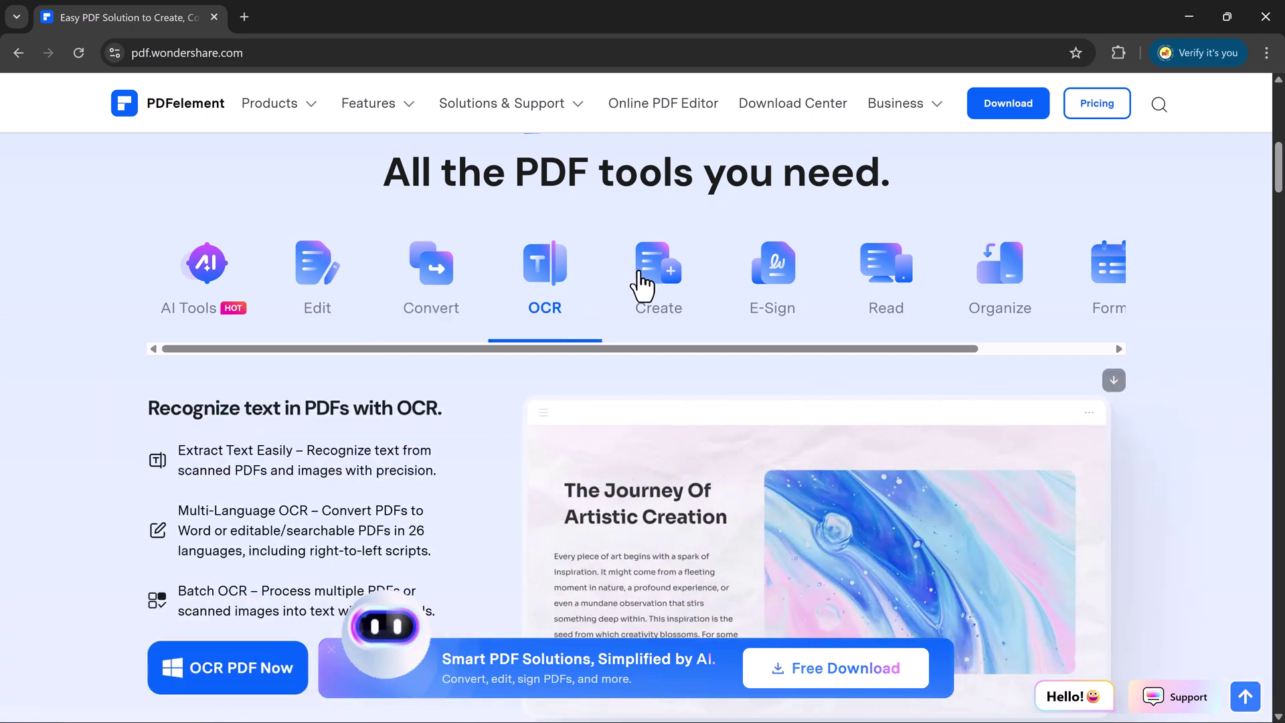
click(644, 281)
click(770, 279)
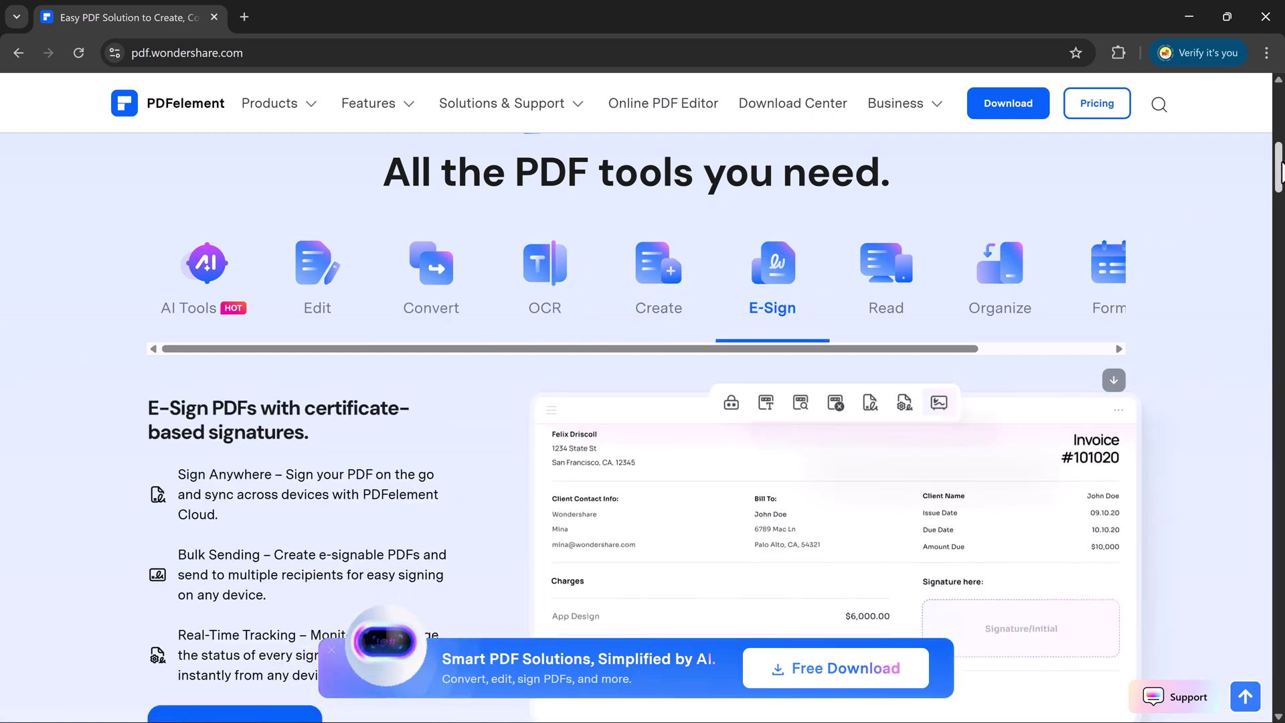